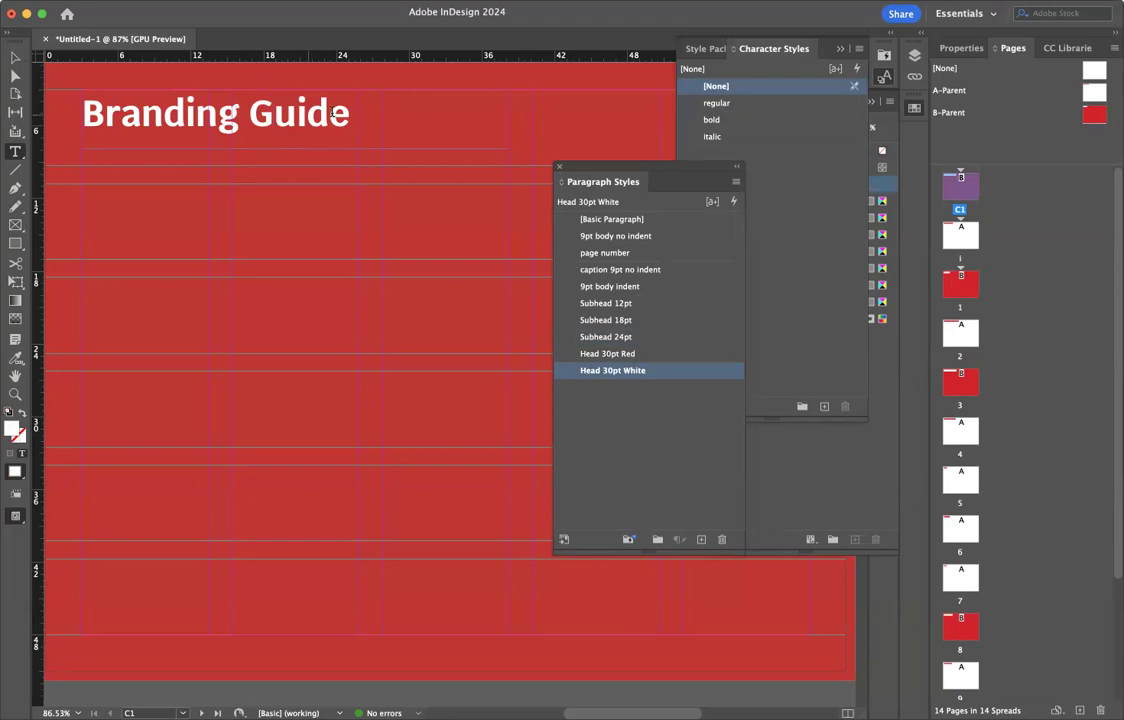
# - Rename the Head 30pt White paragraph style as Head 36pt White
pyautogui.click(972, 50)
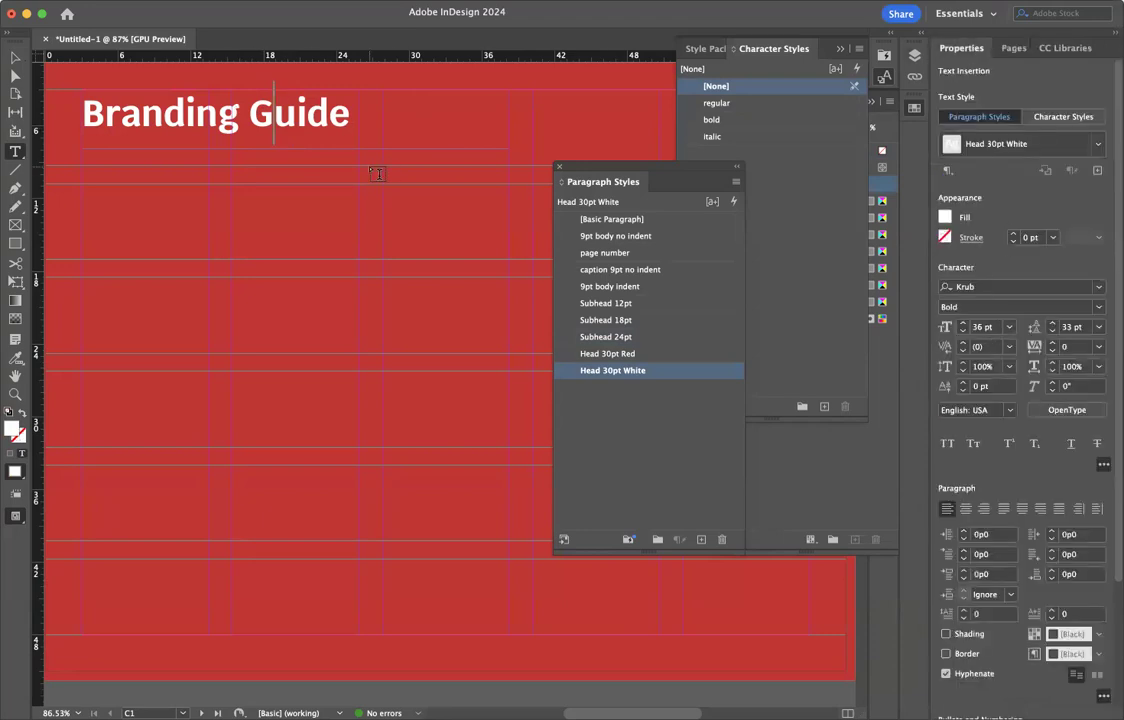
pyautogui.doubleClick(601, 372)
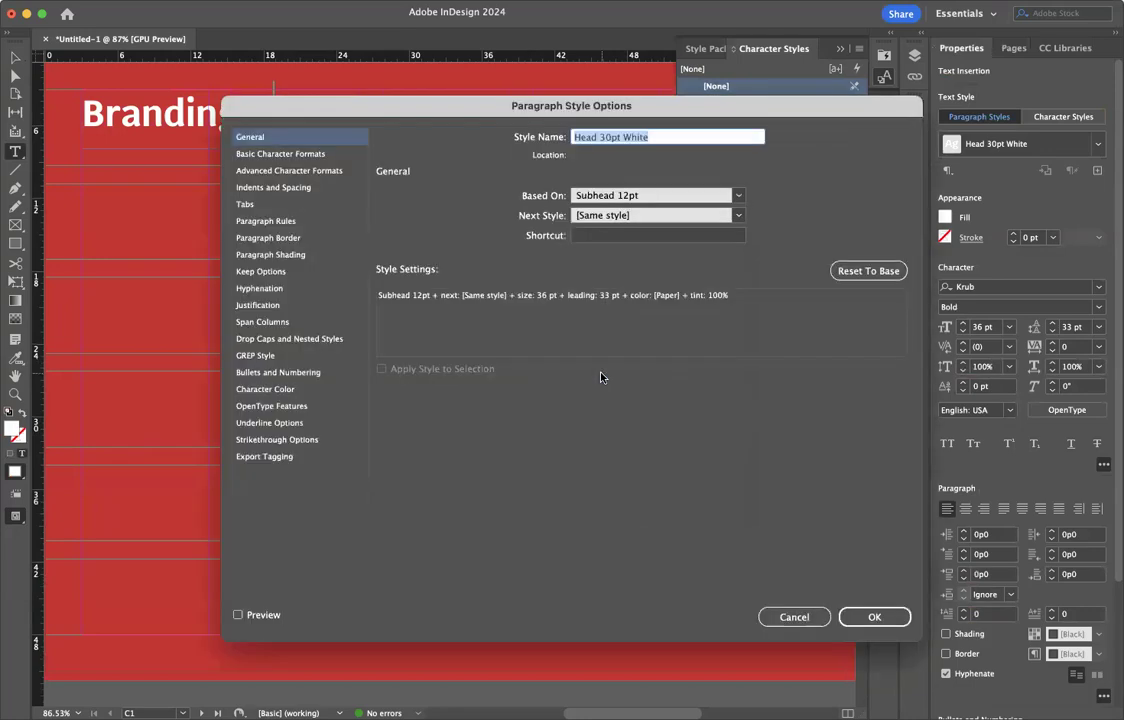
pyautogui.click(601, 137)
pyautogui.write('6')
pyautogui.click(872, 616)
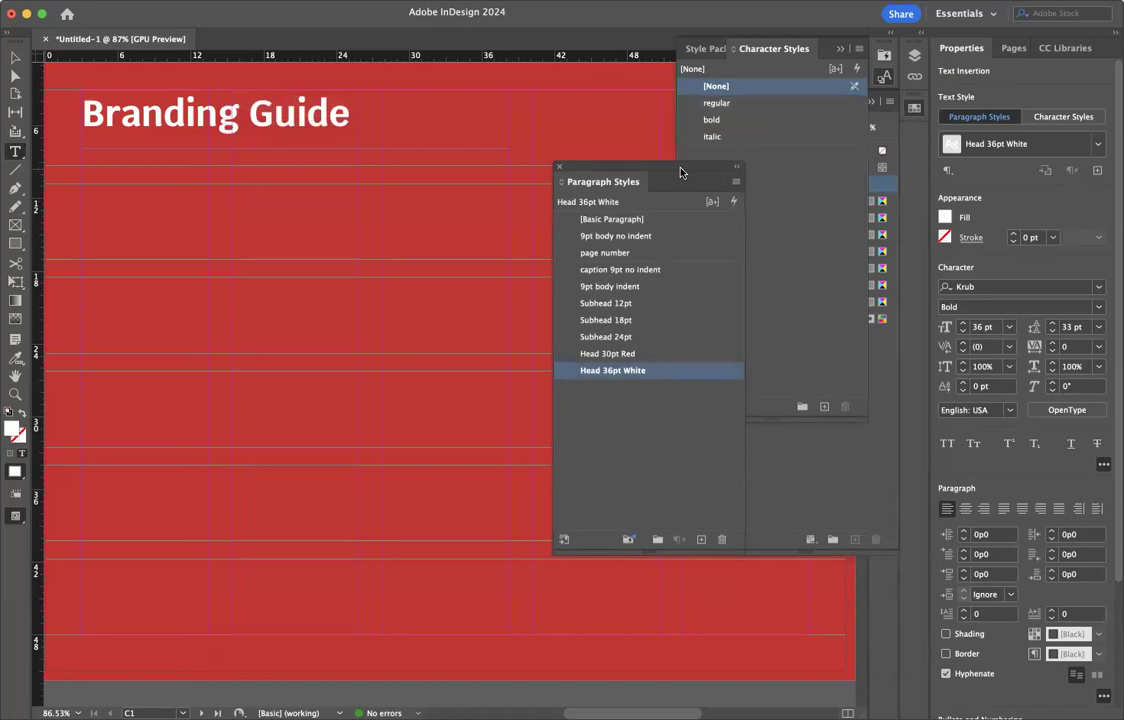
# - Collapse the Character Styles and Swatches panels and move the floating Paragraph Styles panel clear of the cover title
pyautogui.moveTo(689, 185); pyautogui.dragTo(765, 207)
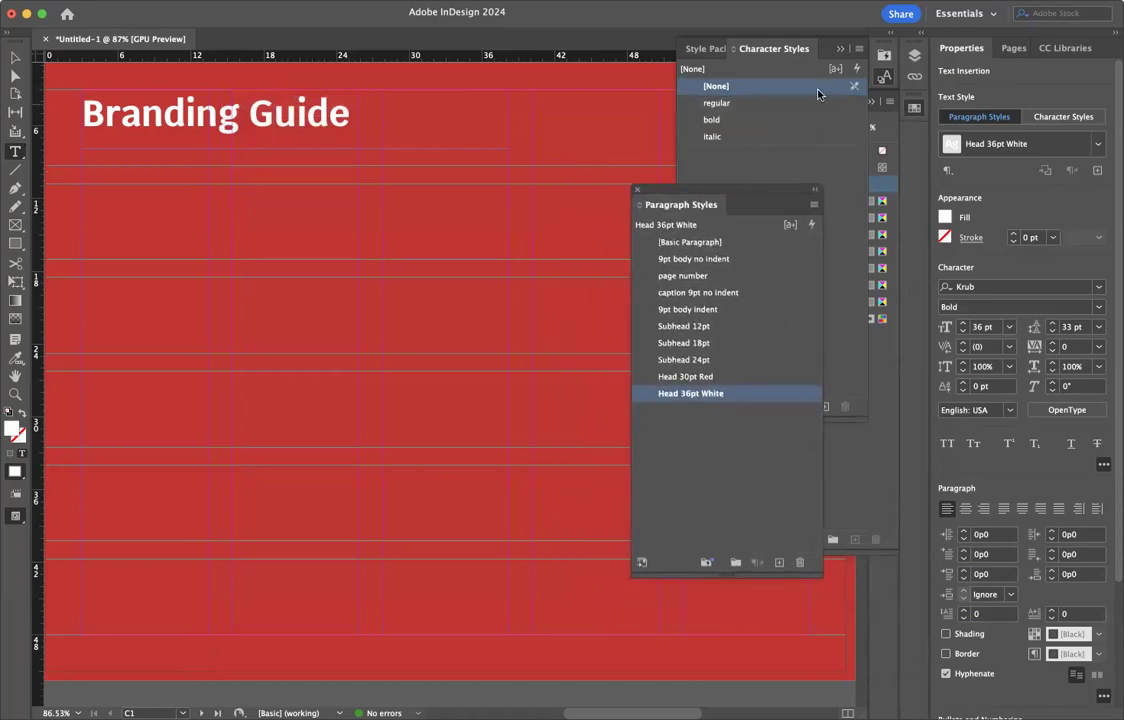
pyautogui.click(838, 50)
pyautogui.click(838, 50)
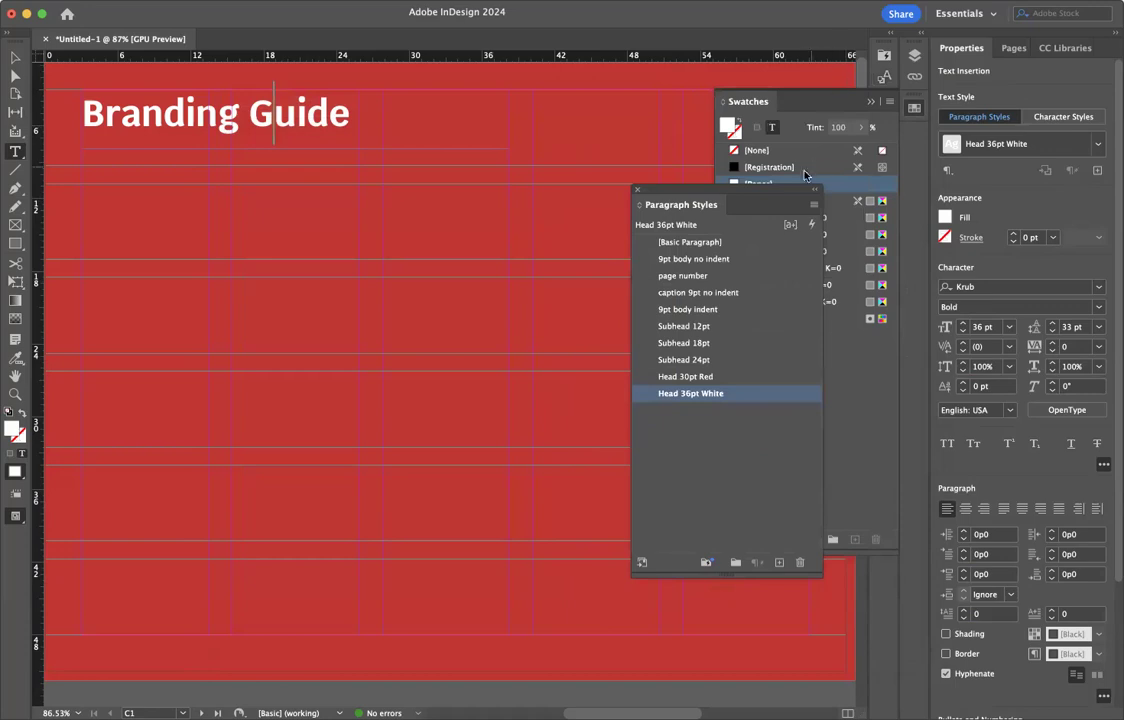
pyautogui.moveTo(779, 200); pyautogui.dragTo(809, 222)
pyautogui.click(870, 101)
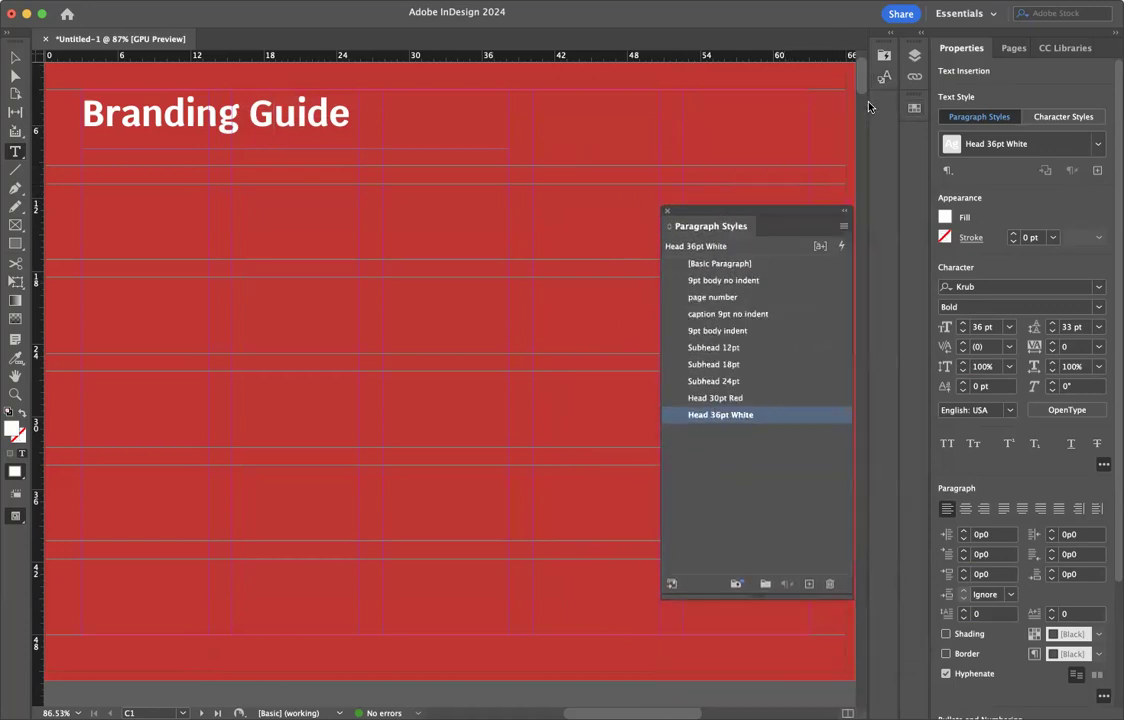
pyautogui.moveTo(792, 213); pyautogui.dragTo(812, 141)
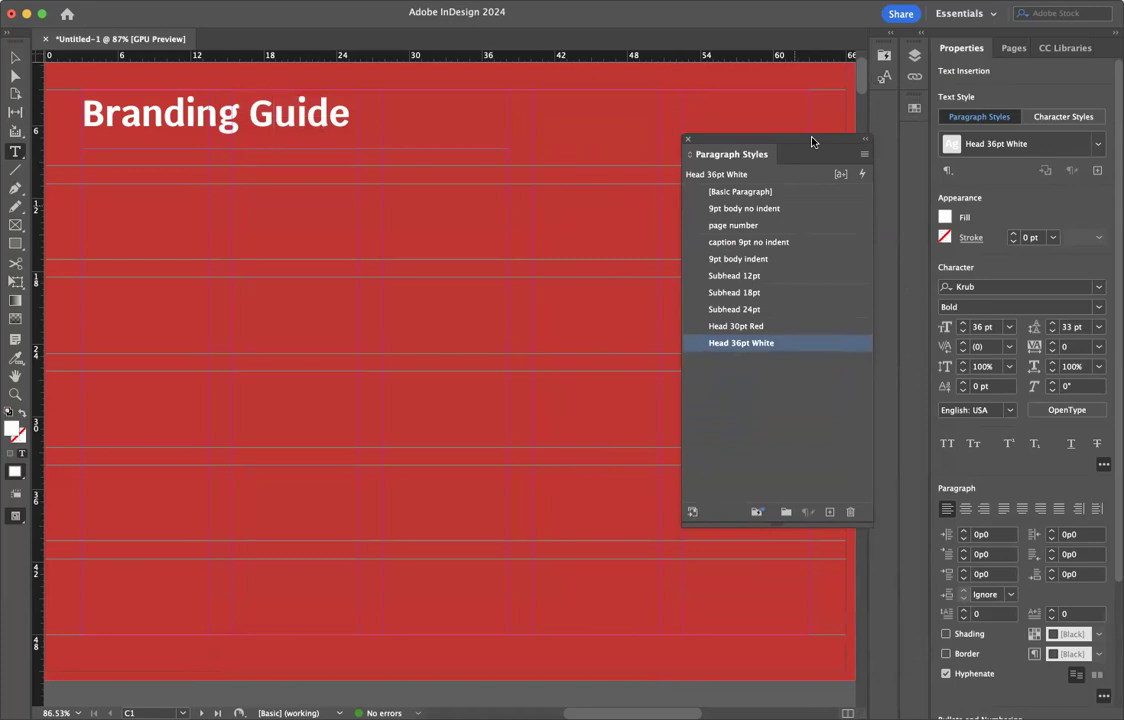
# - Draw a text frame across the first two columns beneath the Table of contents heading on page i, ending just above the bottom margin
pyautogui.scroll(3, 608, 175)
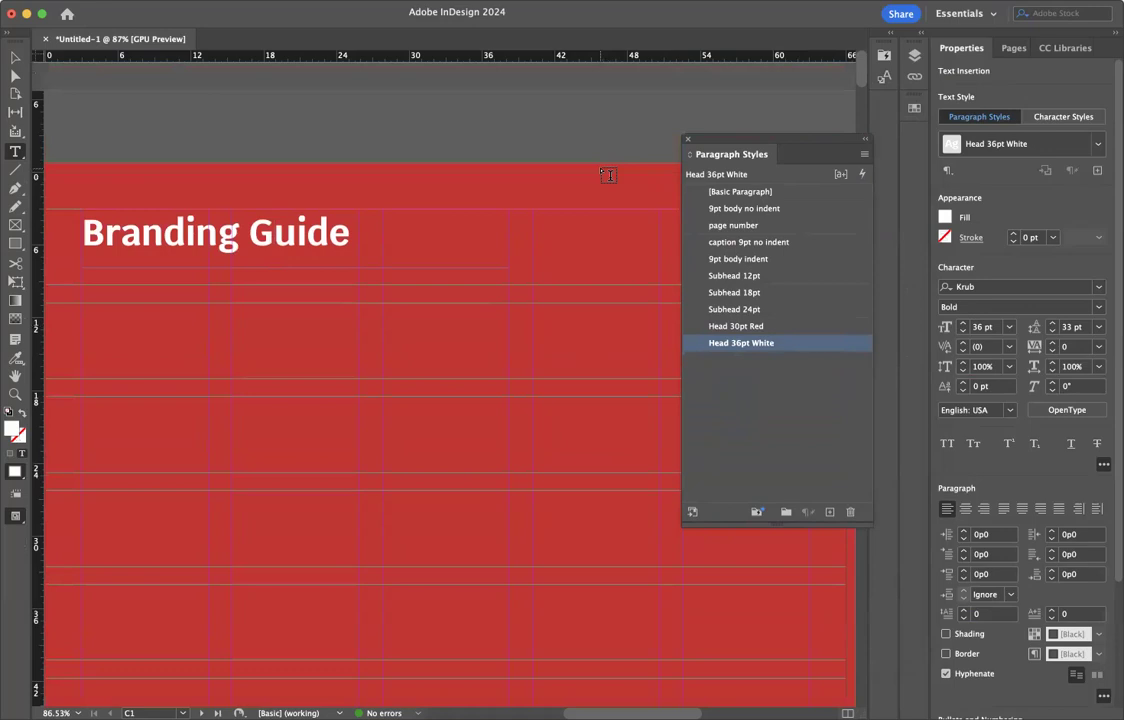
pyautogui.scroll(-10, 608, 175)
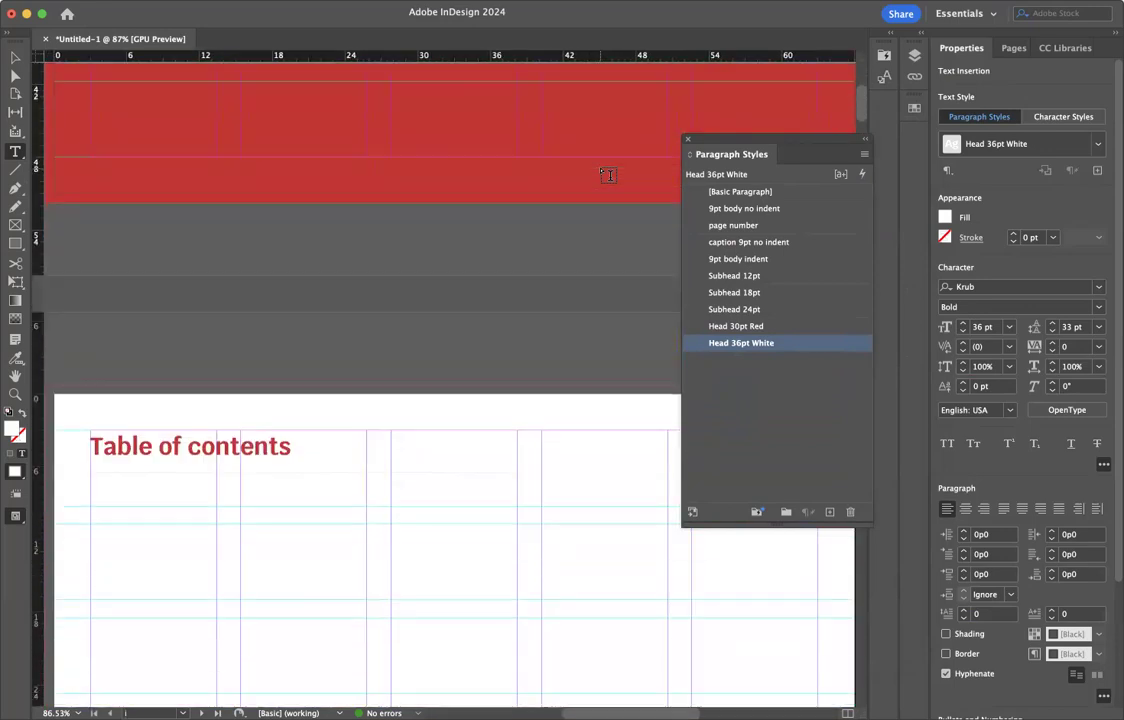
pyautogui.scroll(-8, 608, 175)
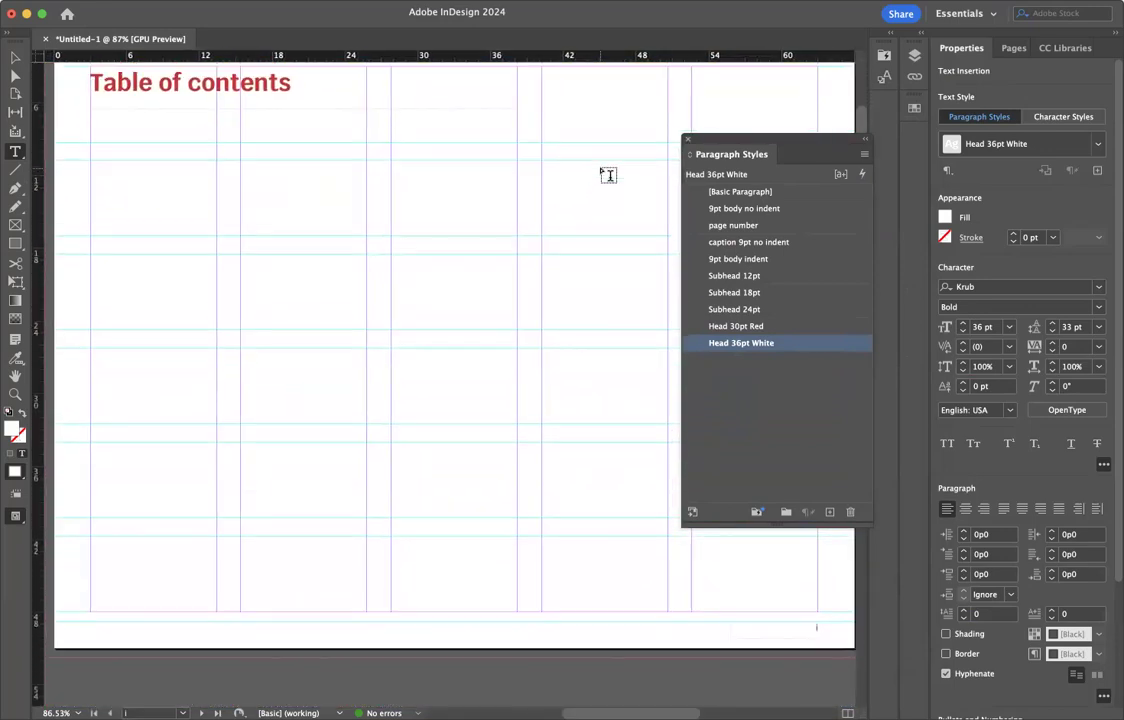
pyautogui.scroll(1, 608, 175)
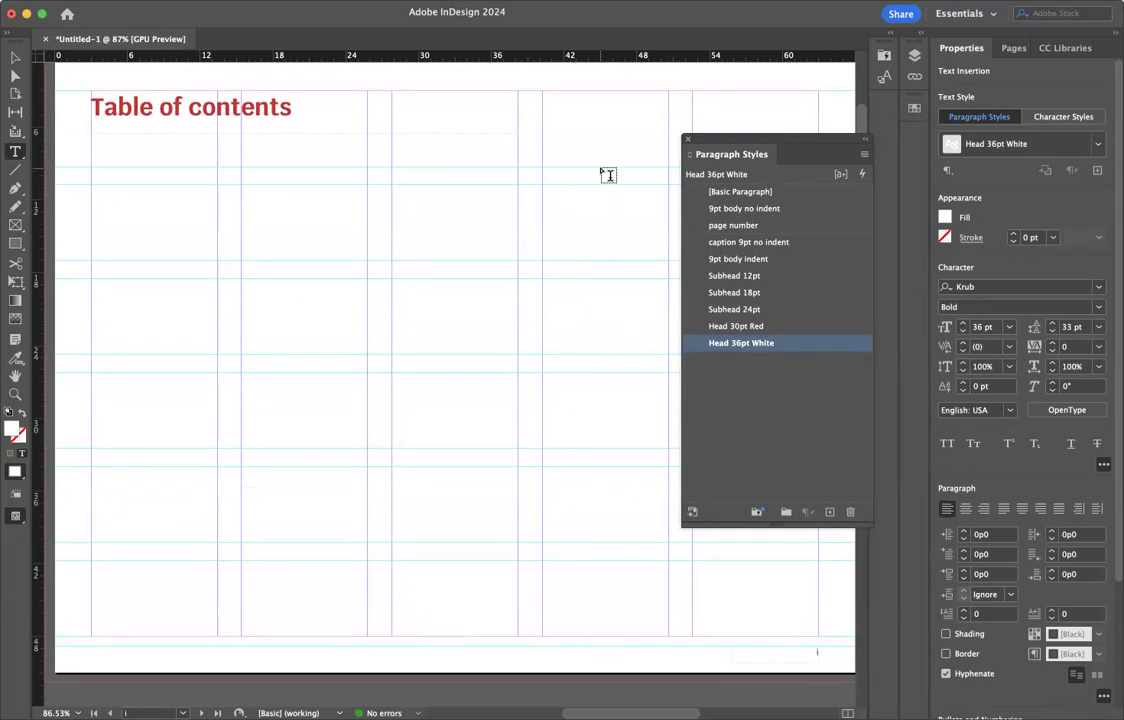
pyautogui.click(15, 57)
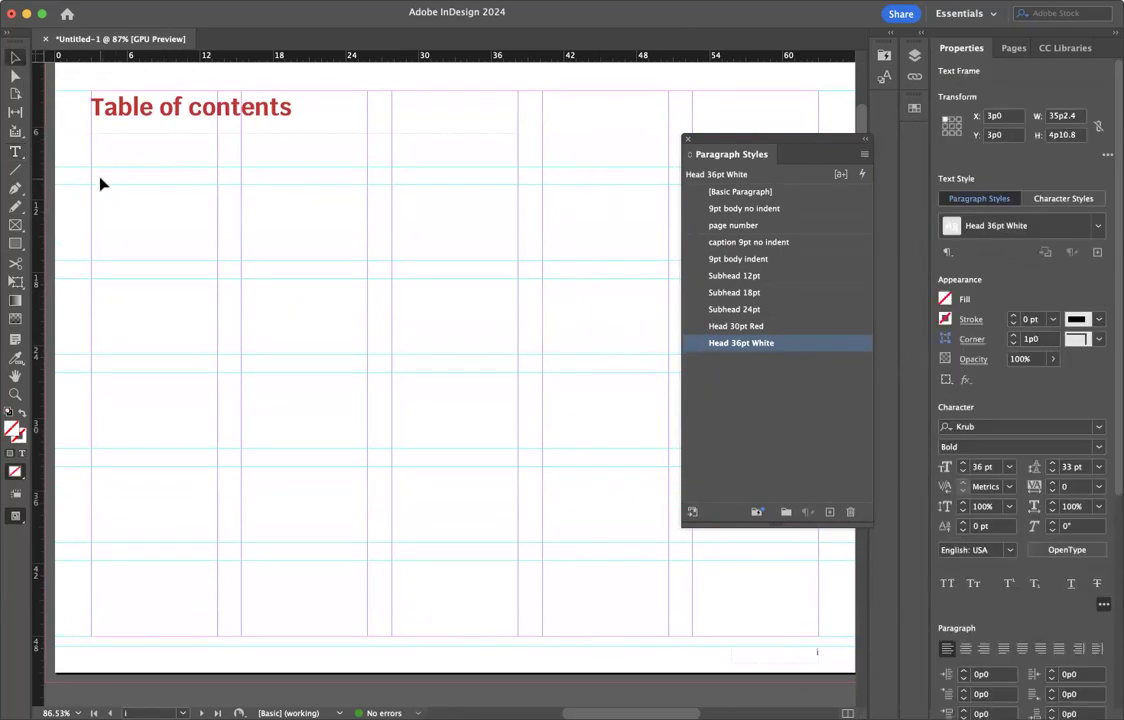
pyautogui.click(16, 150)
pyautogui.scroll(1, 105, 170)
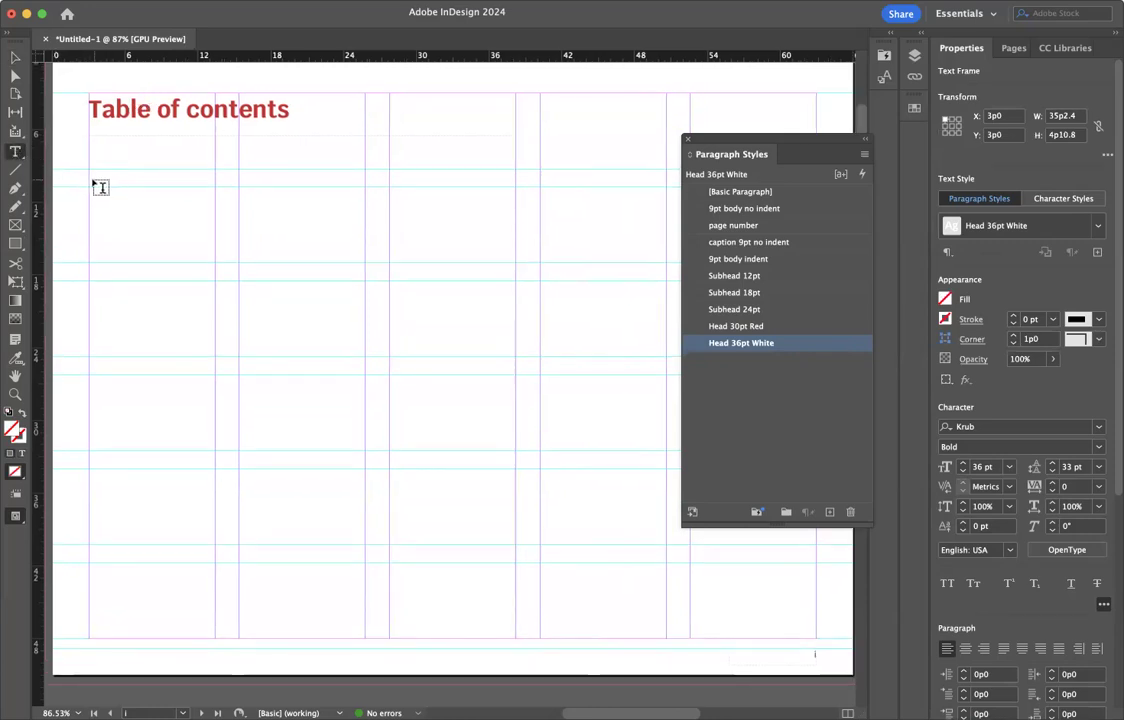
pyautogui.moveTo(92, 189); pyautogui.dragTo(367, 587)
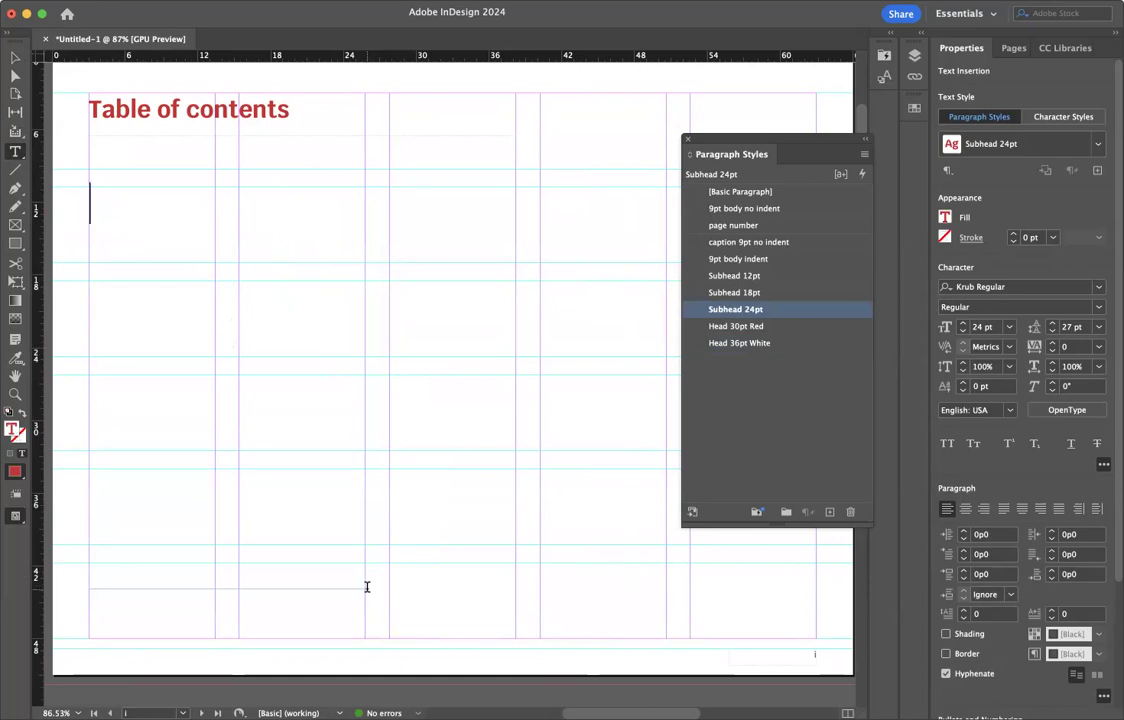
# - Apply the 9pt body no indent paragraph style to the new text frame and set its character style to [None]
pyautogui.click(733, 210)
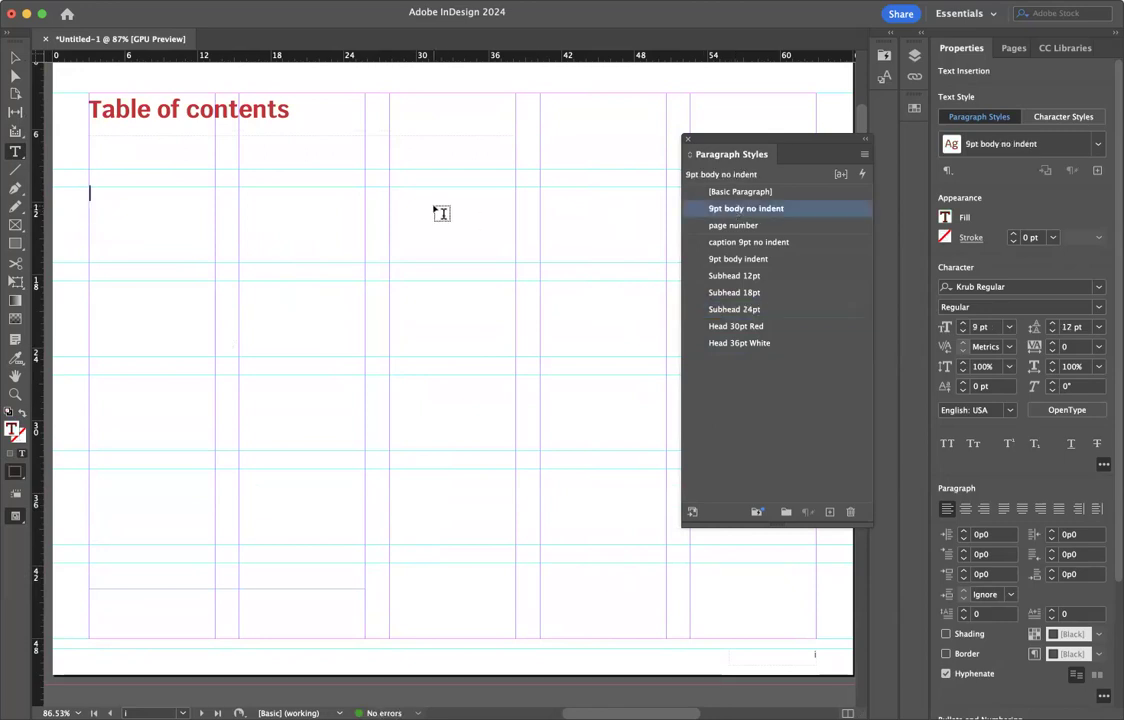
pyautogui.click(884, 78)
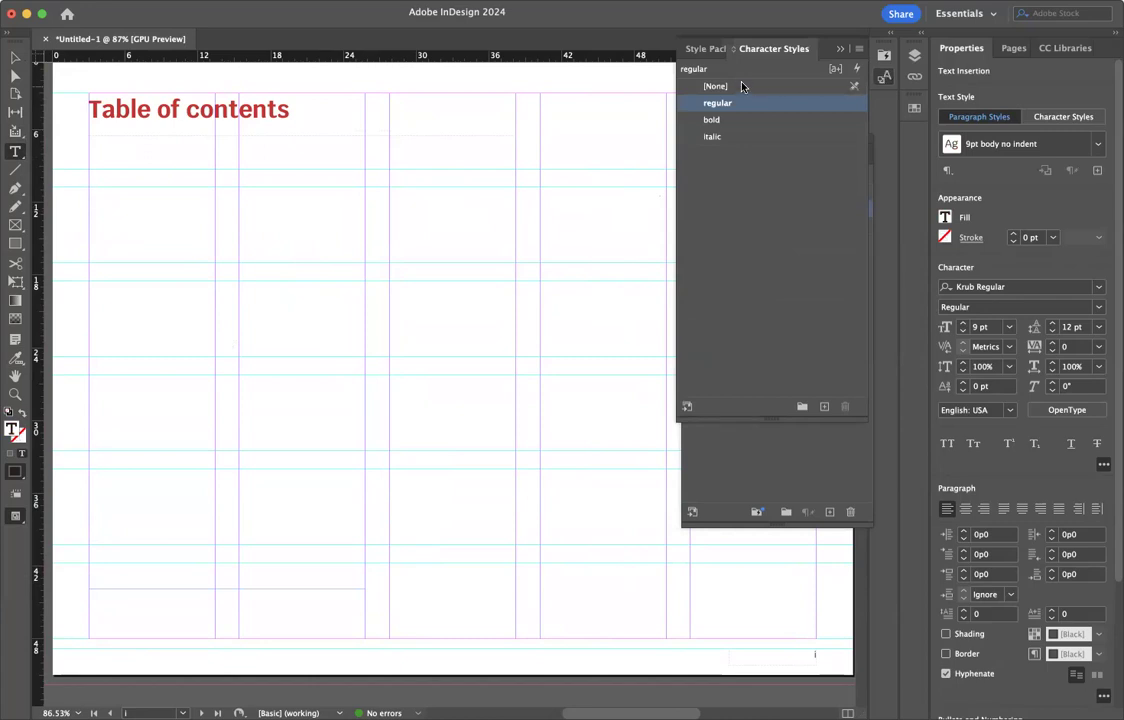
pyautogui.click(728, 87)
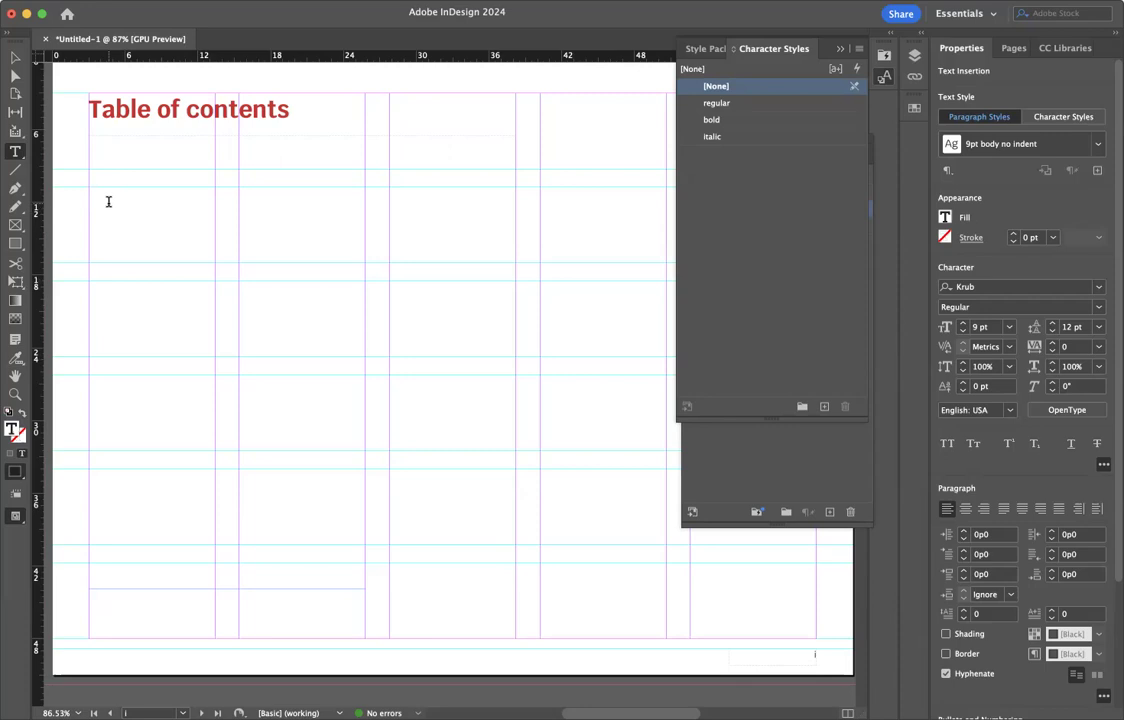
# - Turn on the style override highlighter for character styles, and open and dismiss Quick Apply without applying anything
pyautogui.click(835, 70)
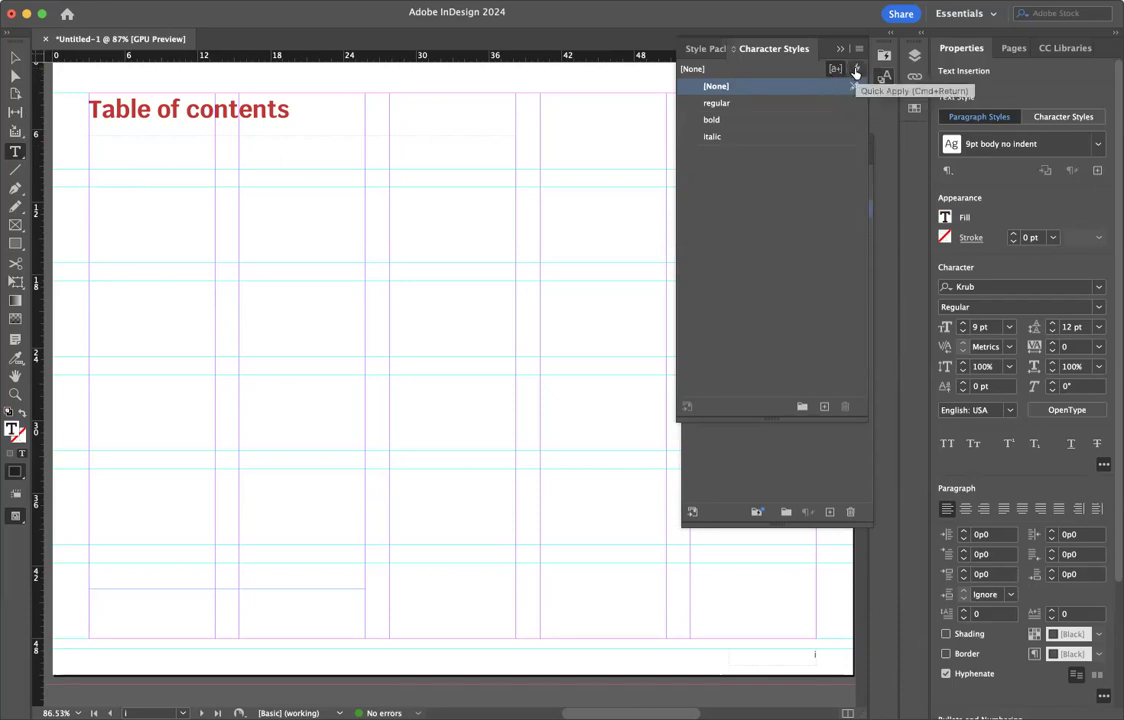
pyautogui.click(854, 70)
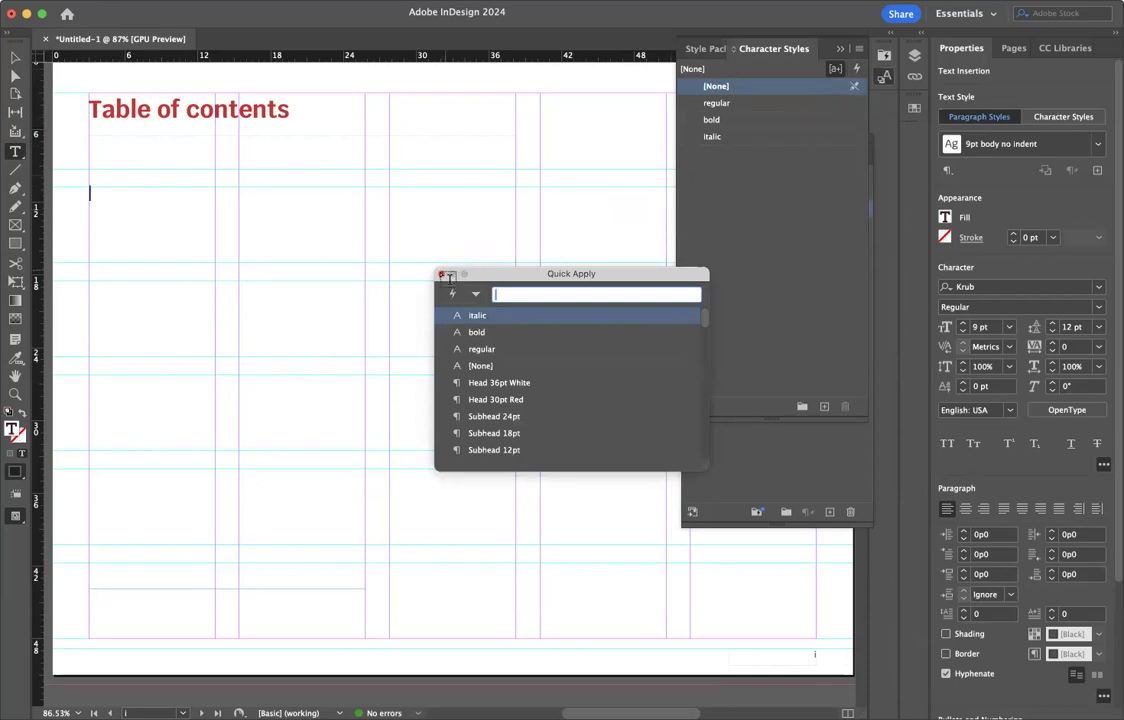
pyautogui.click(441, 275)
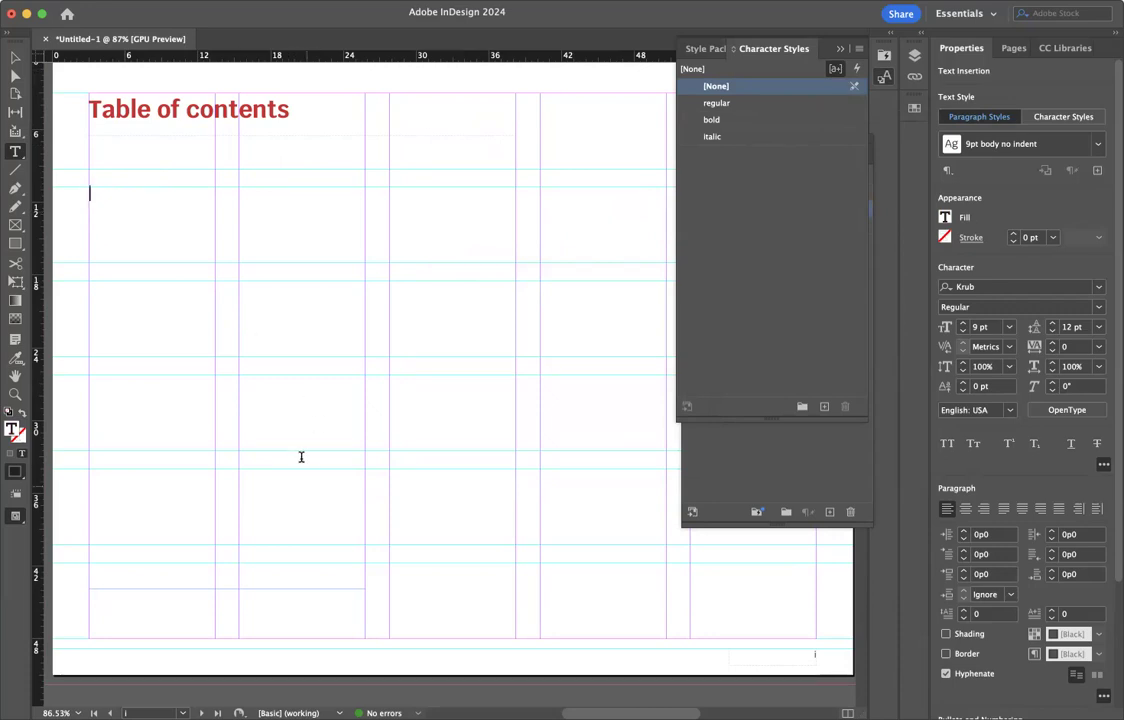
# - Start a table of contents titled "Table of contents" with the title style Head 30pt Red
pyautogui.click(175, 16)
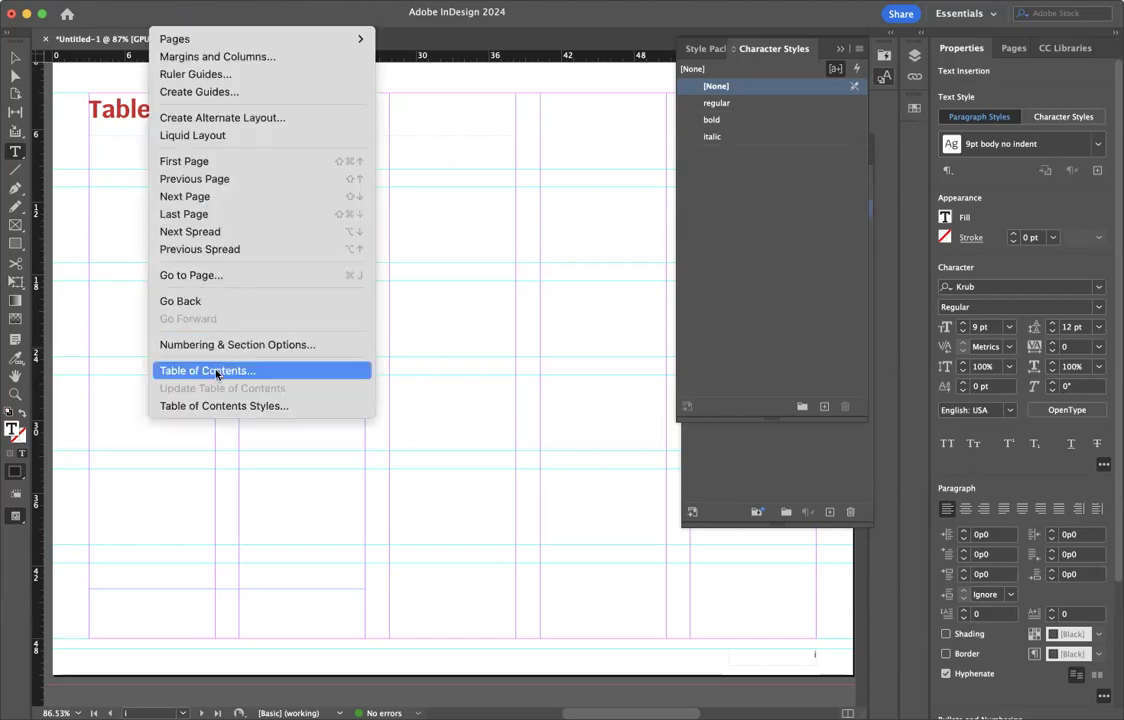
pyautogui.click(216, 373)
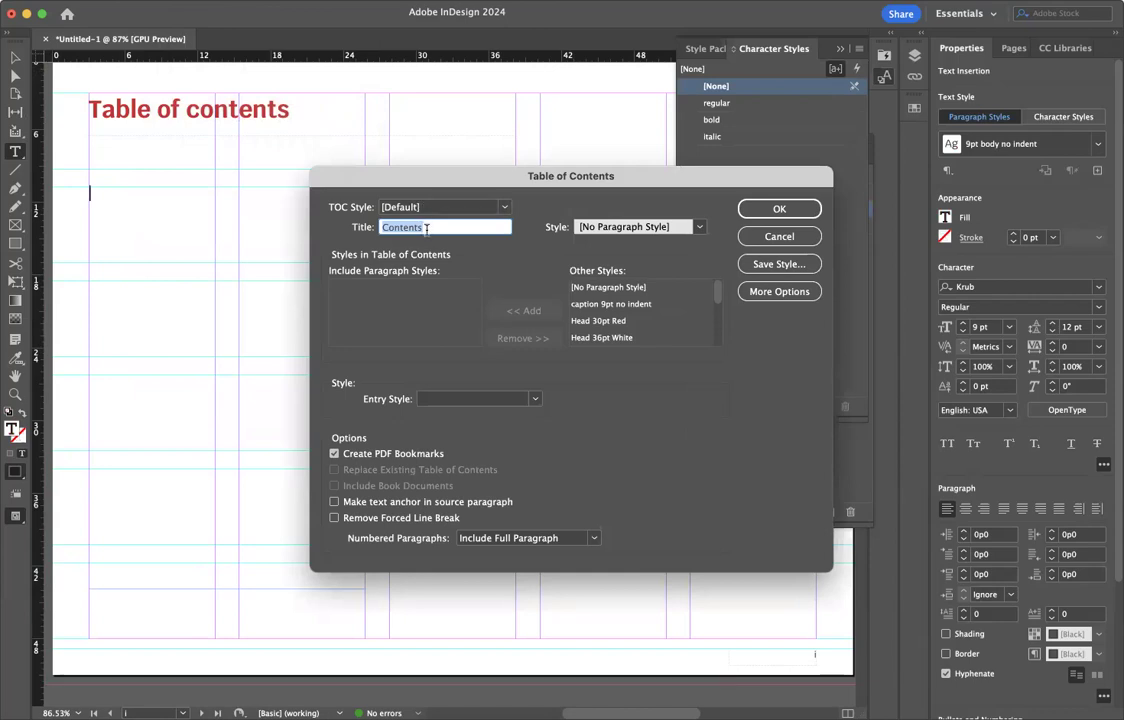
pyautogui.write('Table')
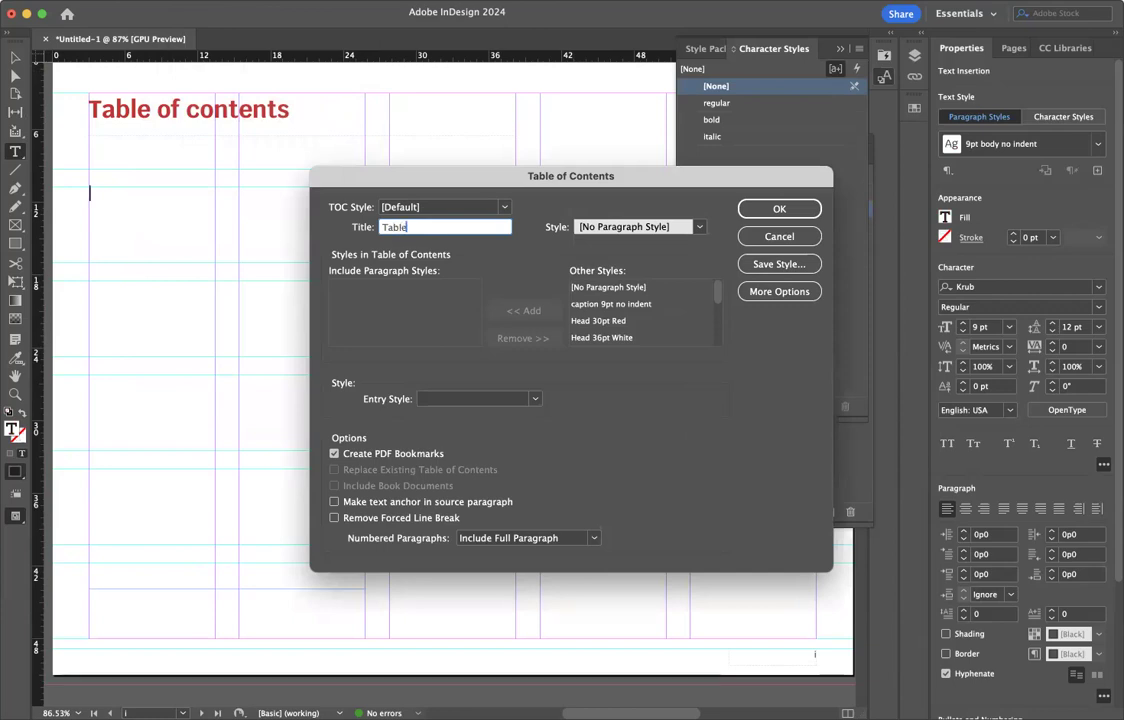
pyautogui.write(' of contents')
pyautogui.click(699, 227)
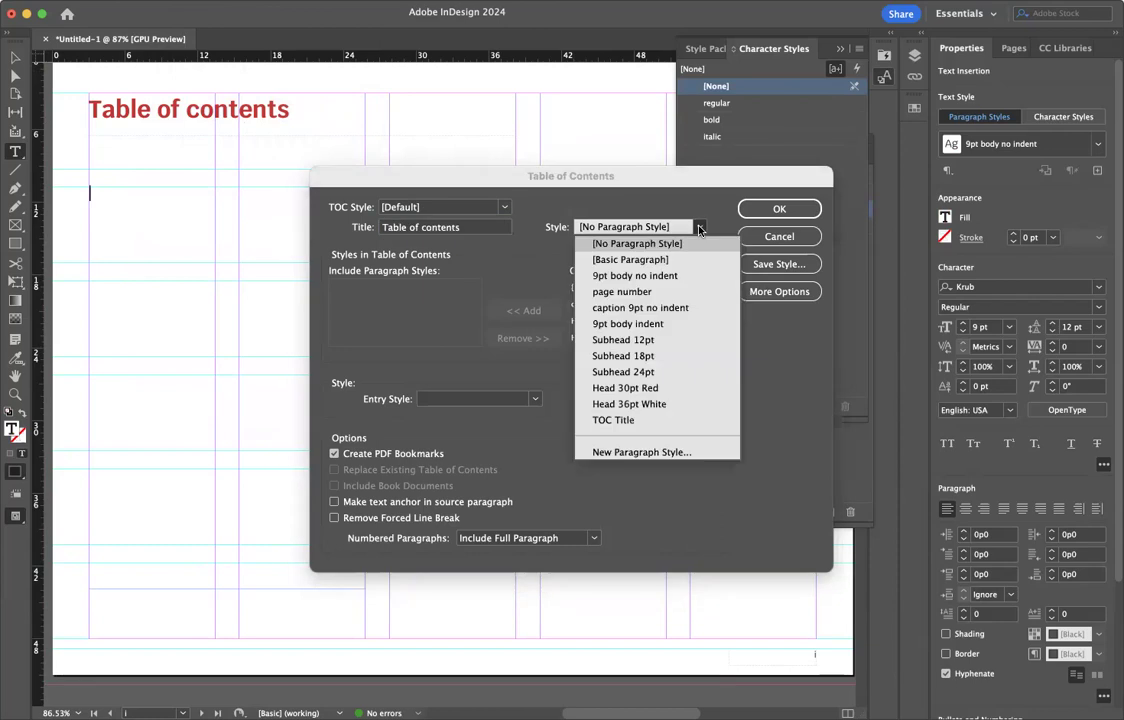
pyautogui.click(625, 388)
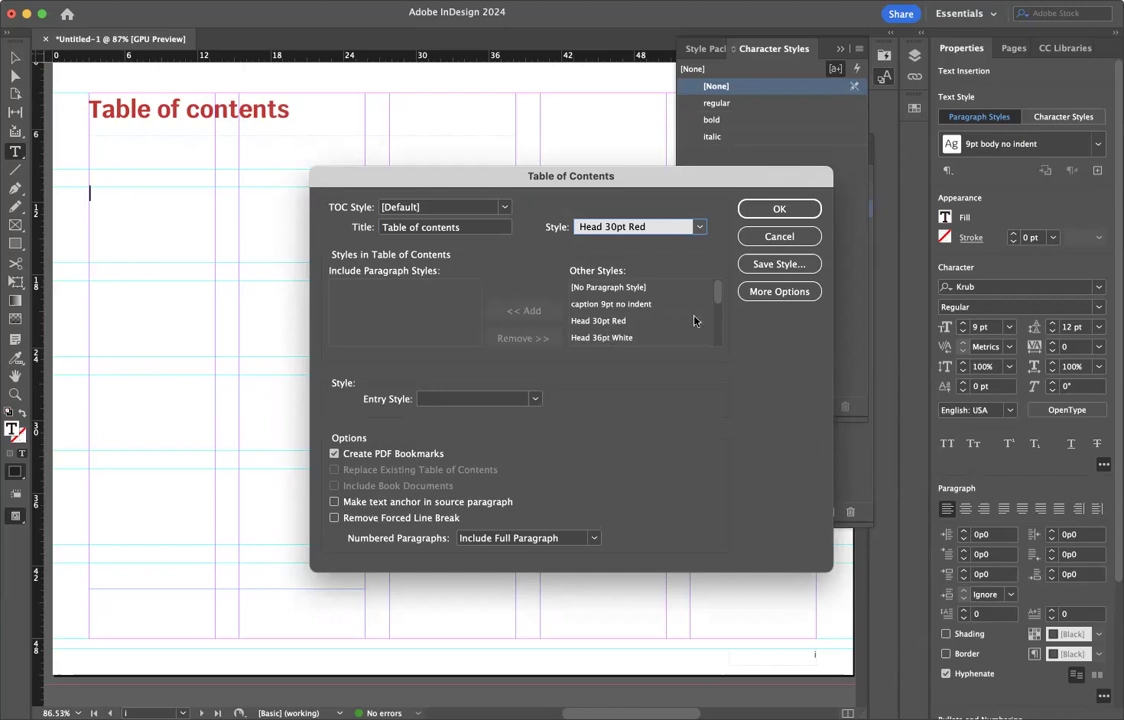
# - Include the Head 36pt White and Head 30pt Red paragraph styles in the table of contents, in that order
pyautogui.moveTo(718, 298); pyautogui.dragTo(718, 302)
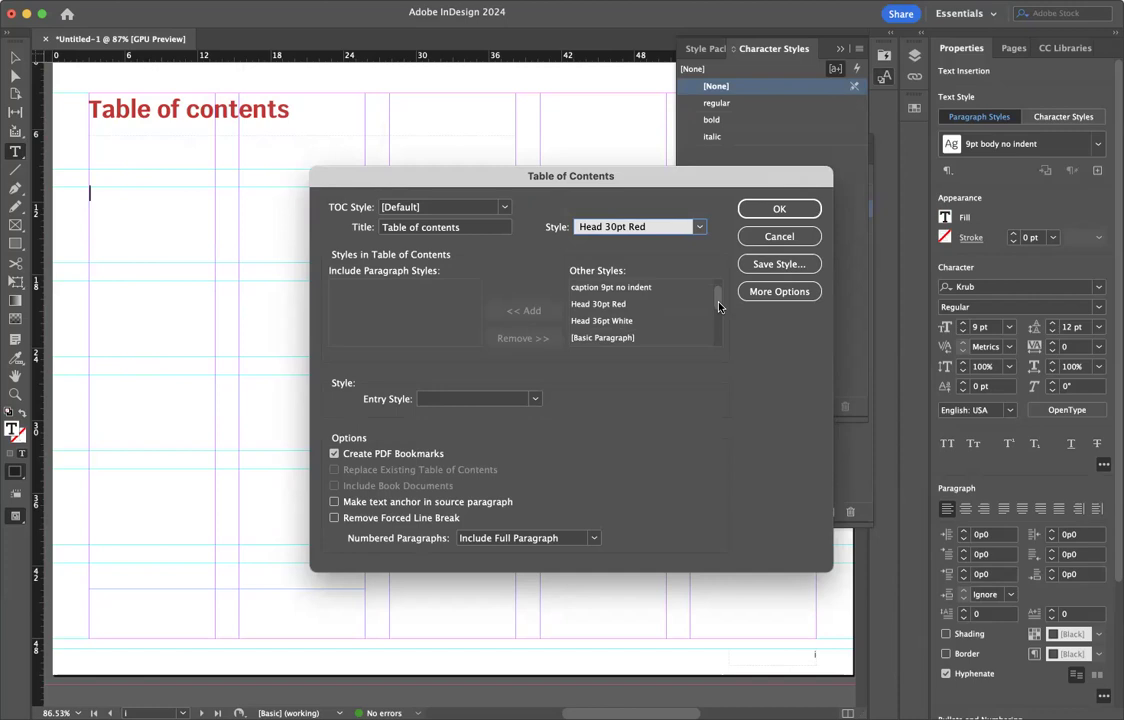
pyautogui.click(613, 321)
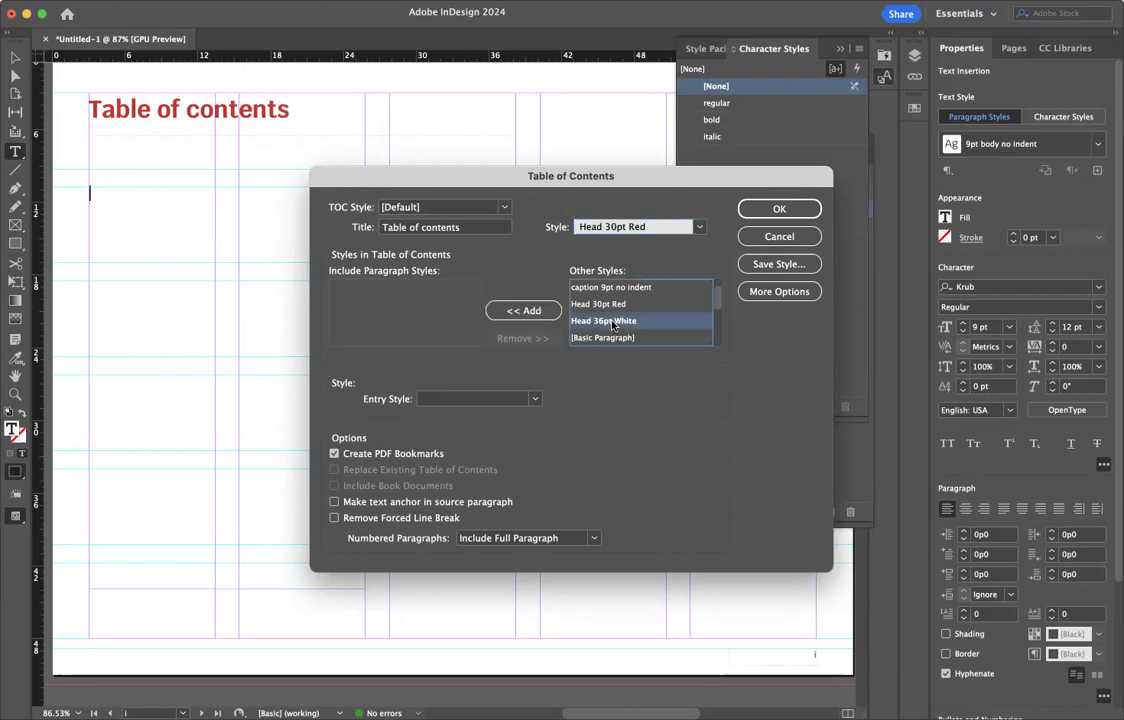
pyautogui.click(528, 312)
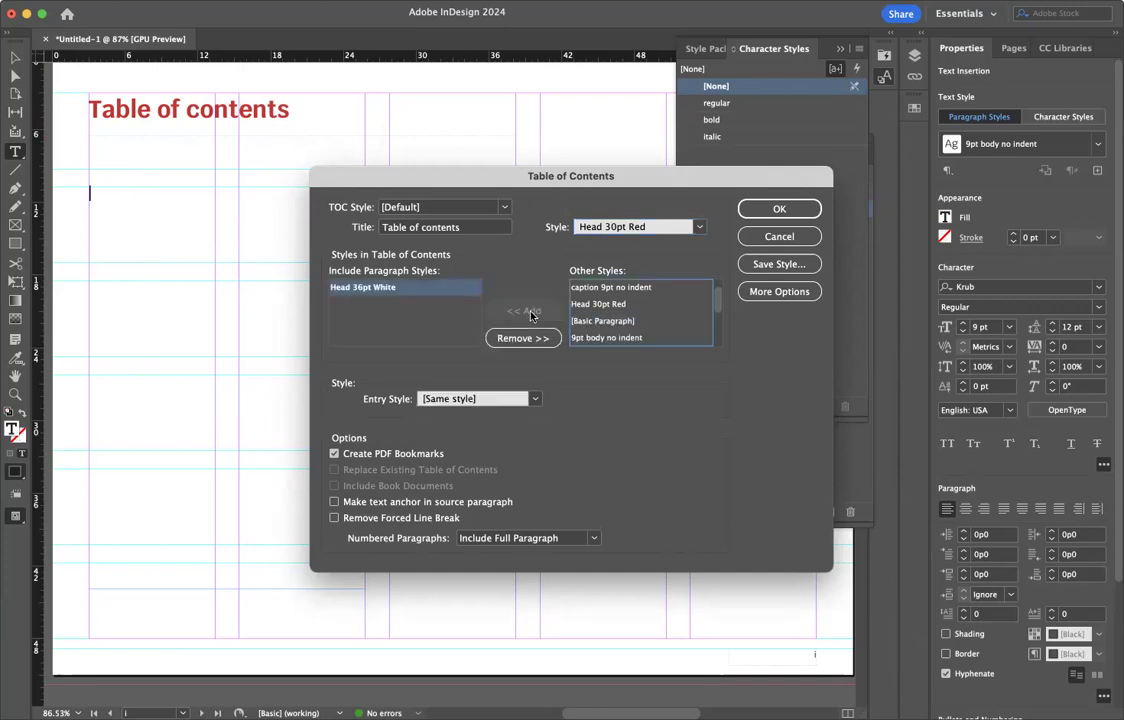
pyautogui.click(597, 305)
pyautogui.click(526, 311)
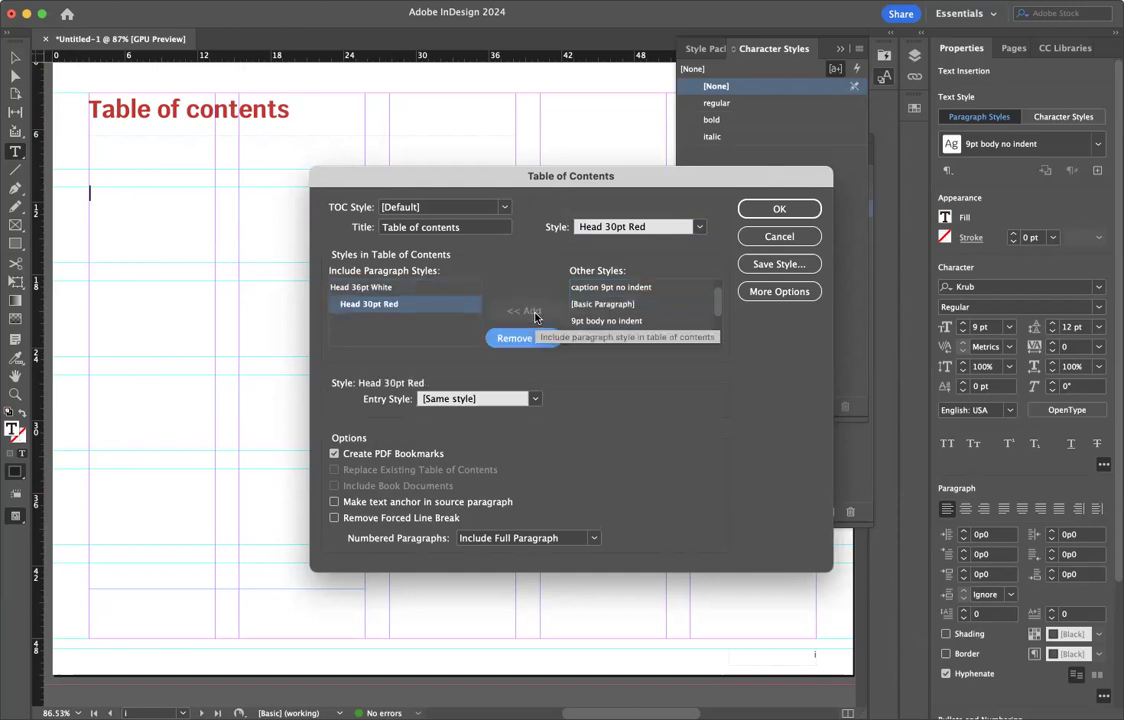
# - Set the entry style to Head 30pt Red for Head 36pt White entries and to Subhead 12pt for Head 30pt Red entries
pyautogui.click(382, 289)
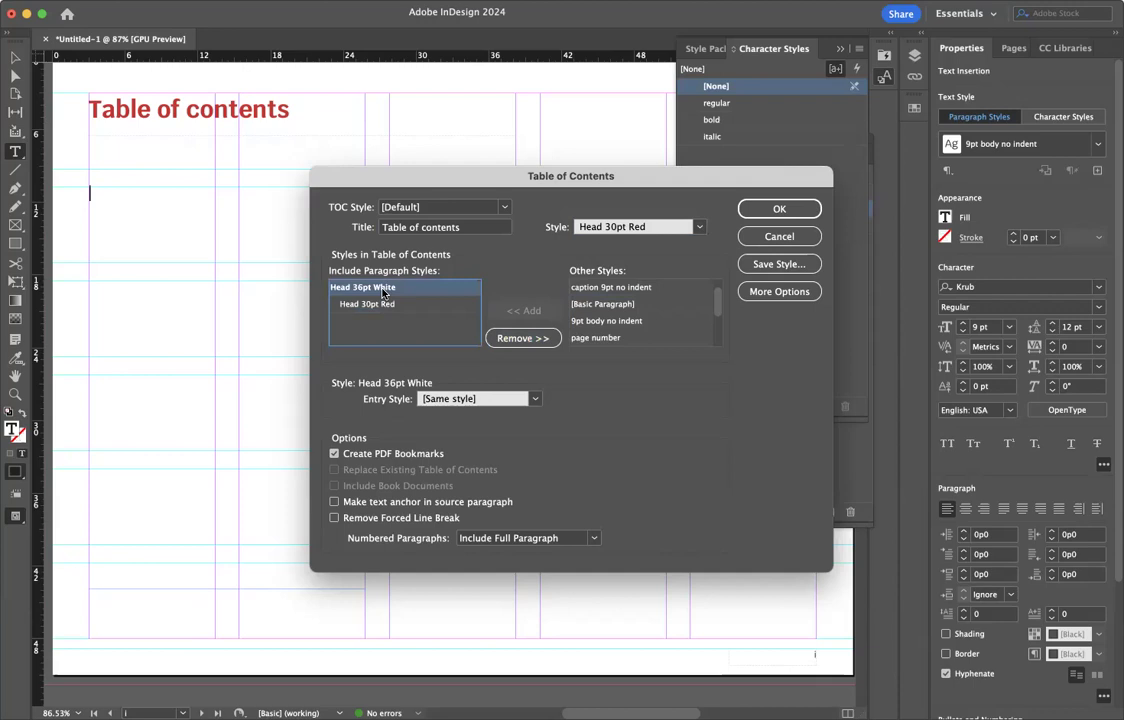
pyautogui.click(533, 401)
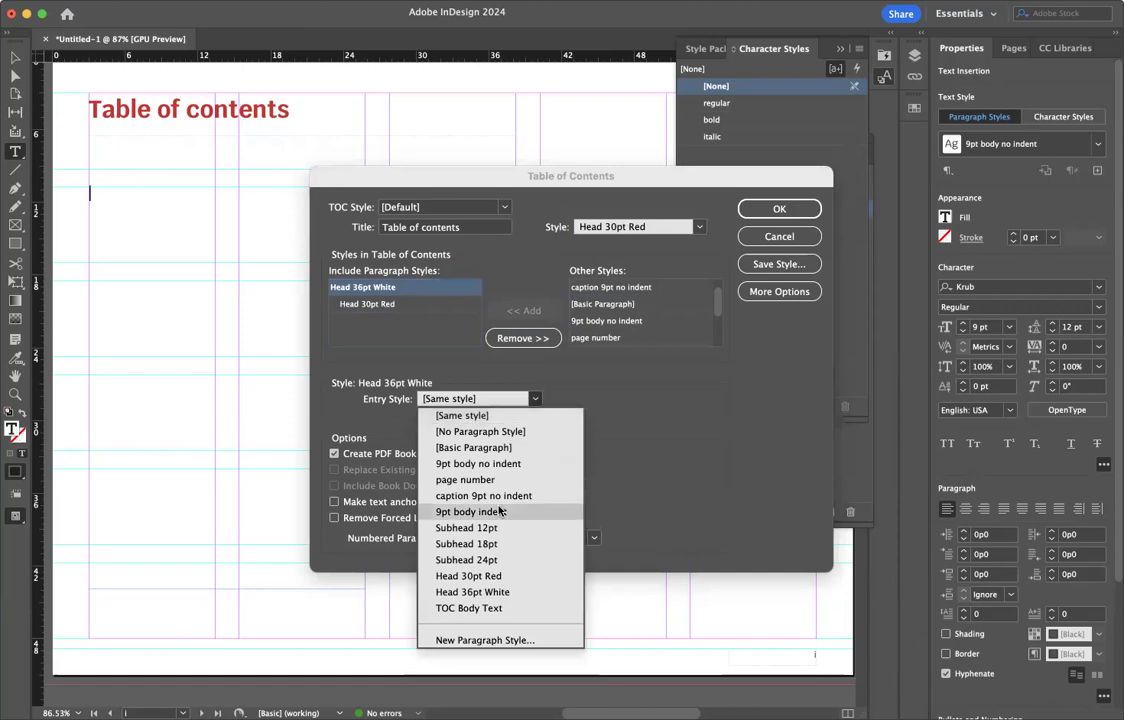
pyautogui.click(489, 577)
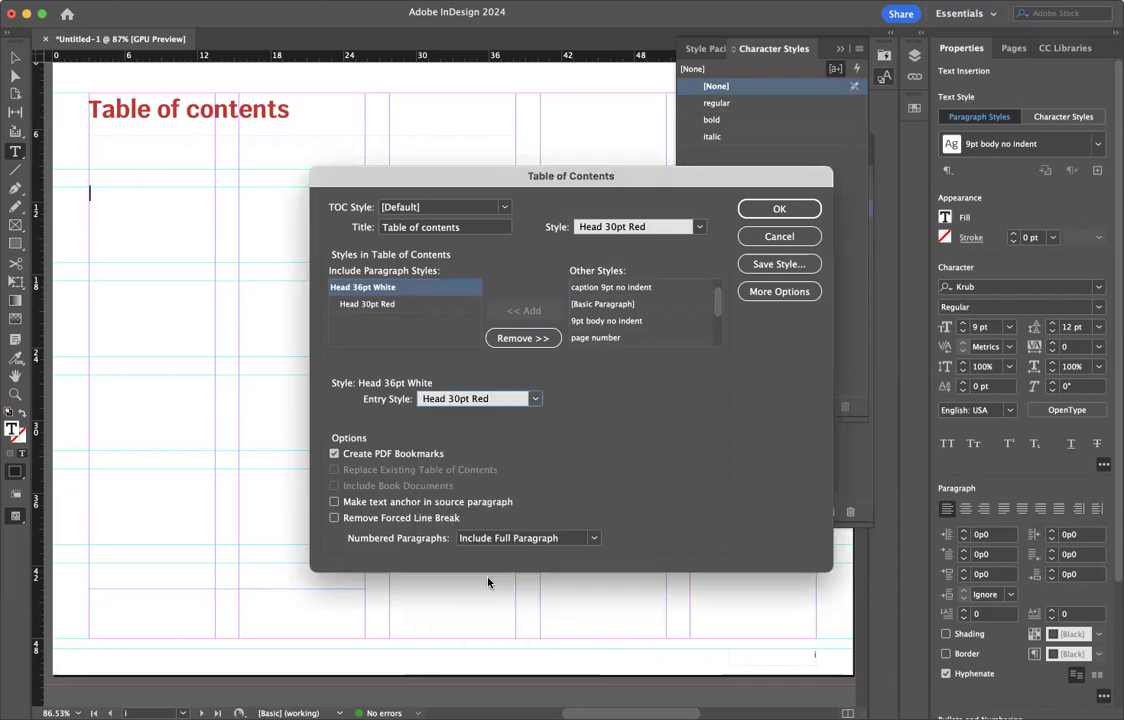
pyautogui.click(386, 305)
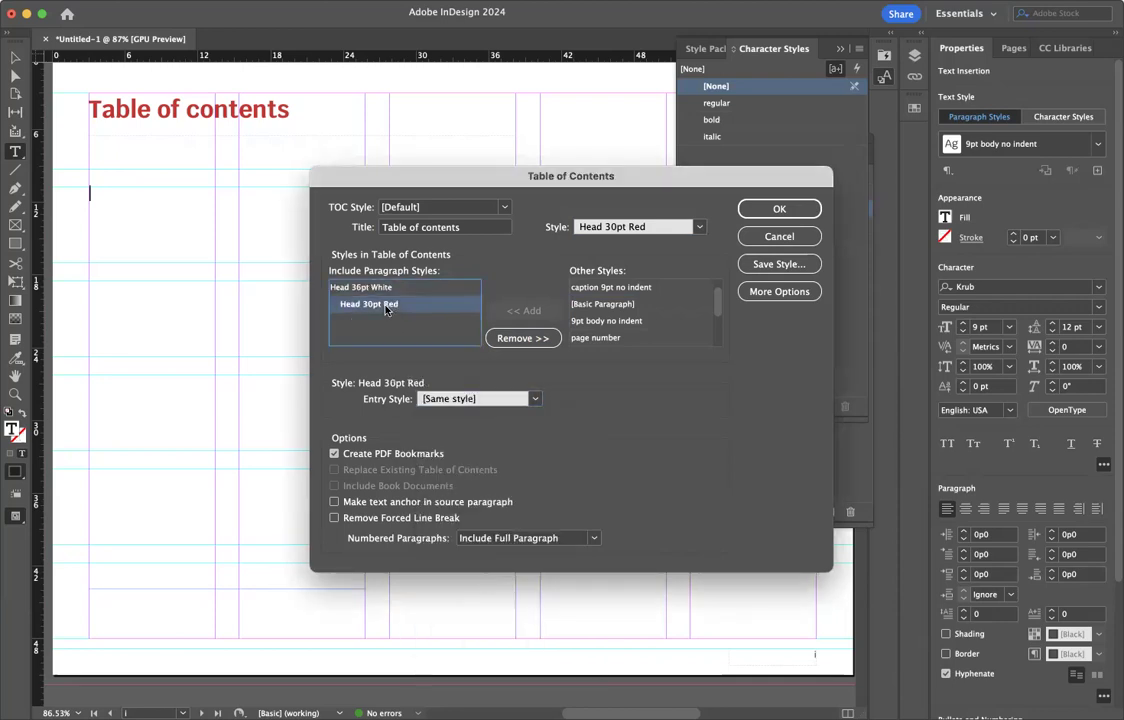
pyautogui.click(534, 399)
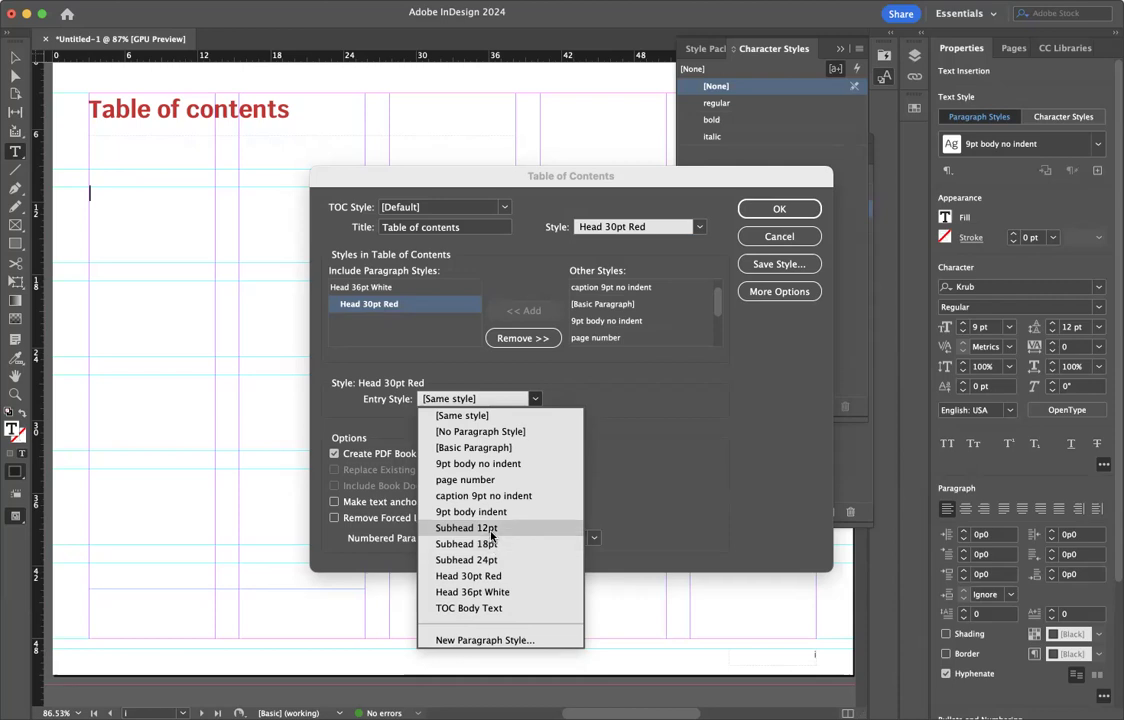
pyautogui.click(491, 528)
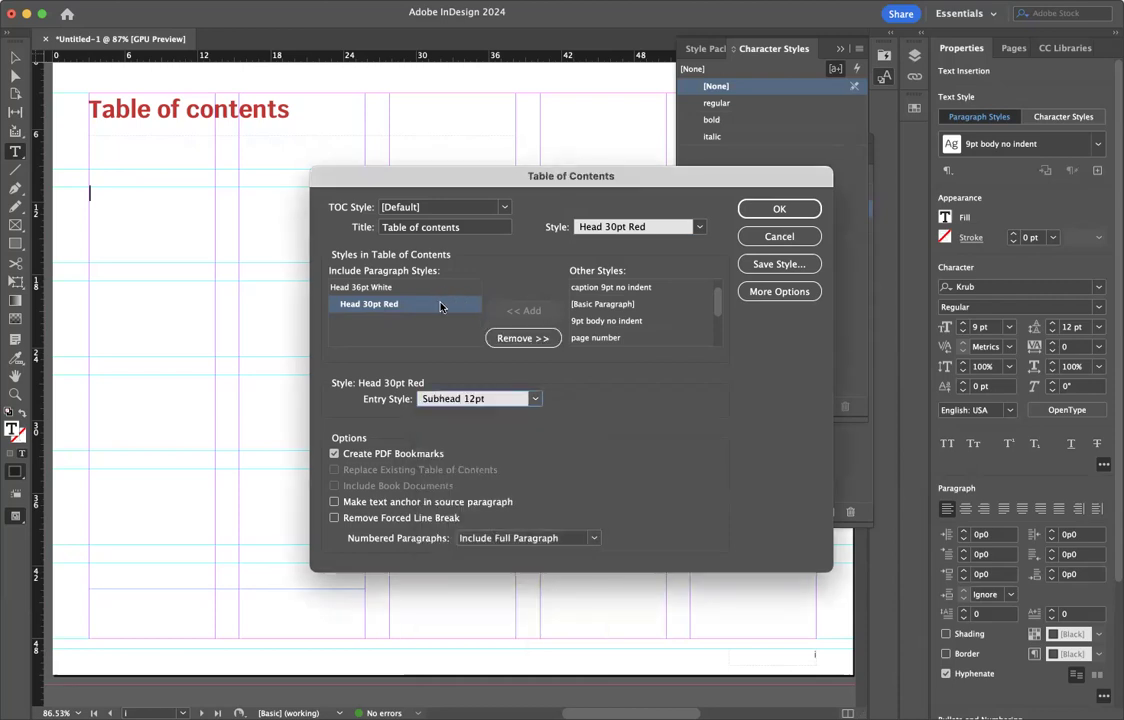
# - Set the entry style for Head 36pt White entries to Subhead 18pt
pyautogui.click(375, 287)
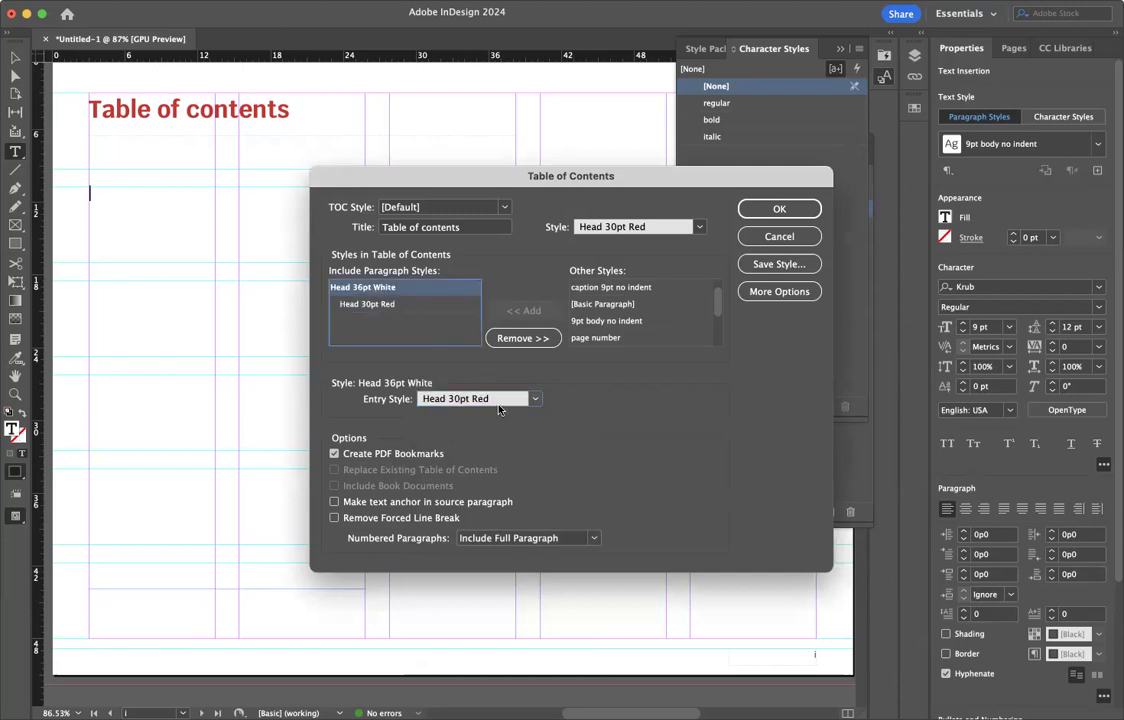
pyautogui.click(533, 400)
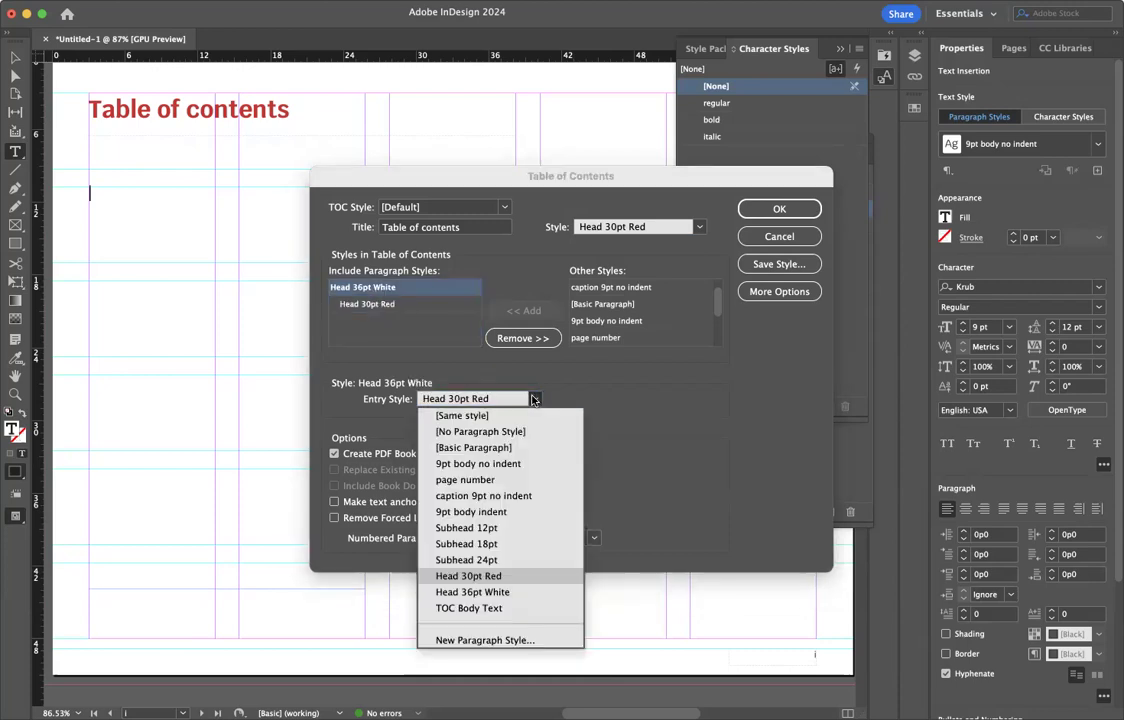
pyautogui.click(483, 543)
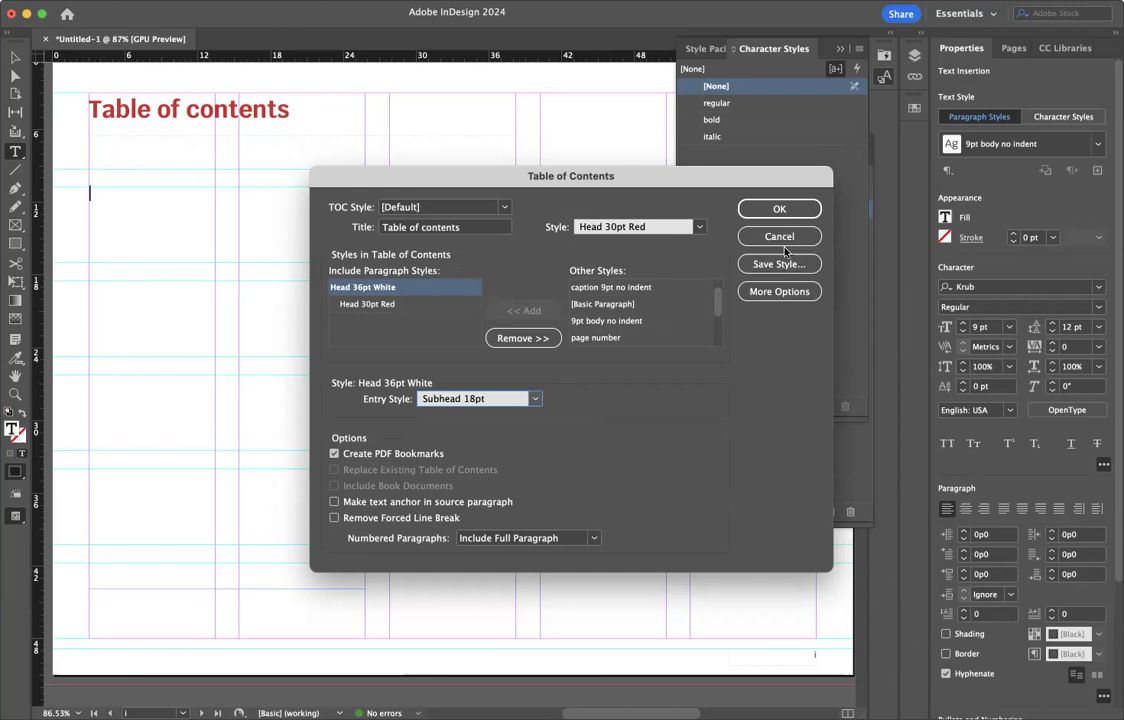
# - Put page numbers before the Head 30pt Red entries and flow the generated table of contents into the text frame beneath the page title
pyautogui.click(781, 292)
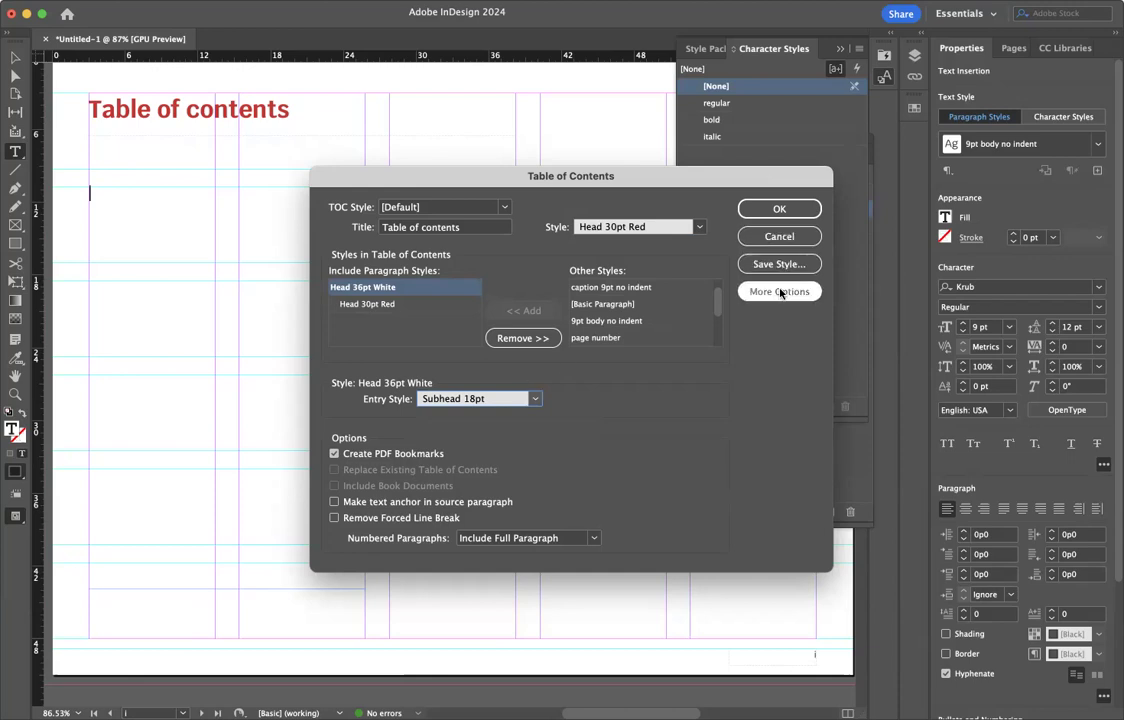
pyautogui.click(781, 292)
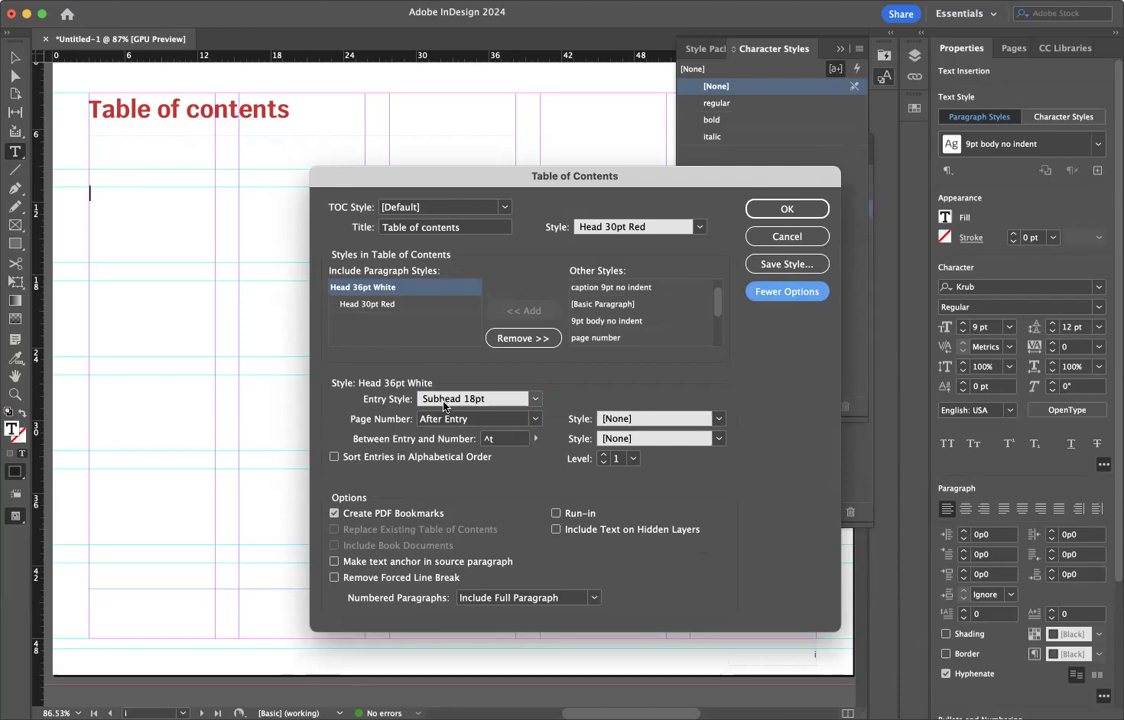
pyautogui.click(379, 305)
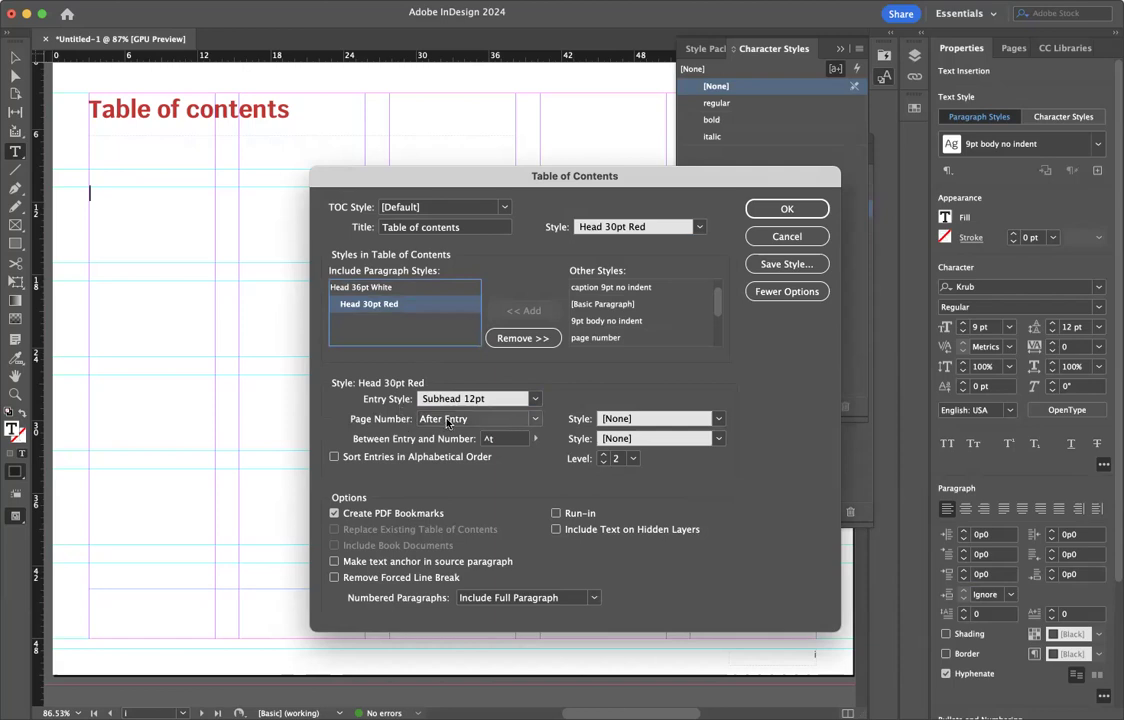
pyautogui.click(535, 420)
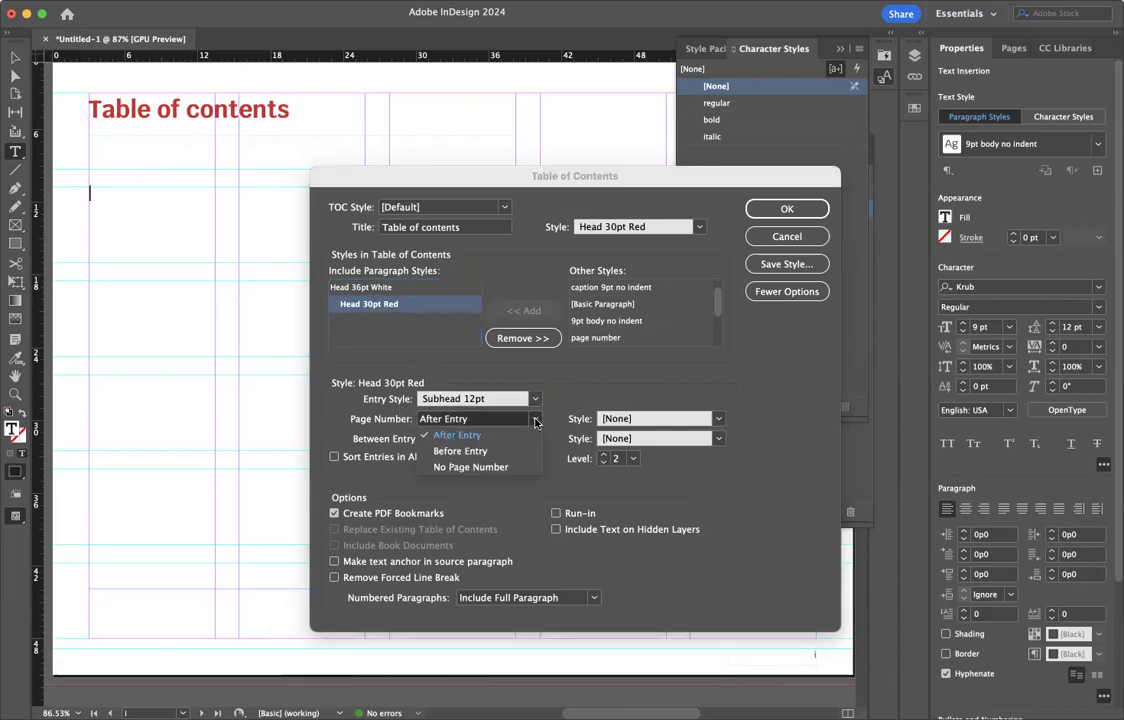
pyautogui.click(498, 452)
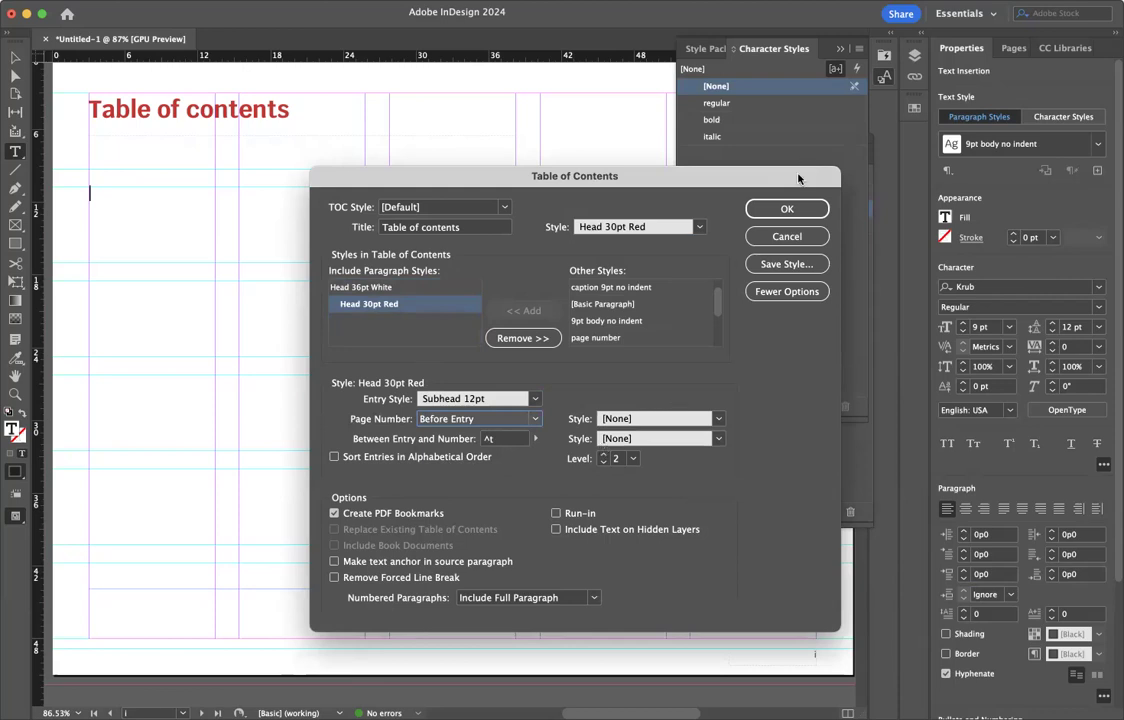
pyautogui.click(785, 211)
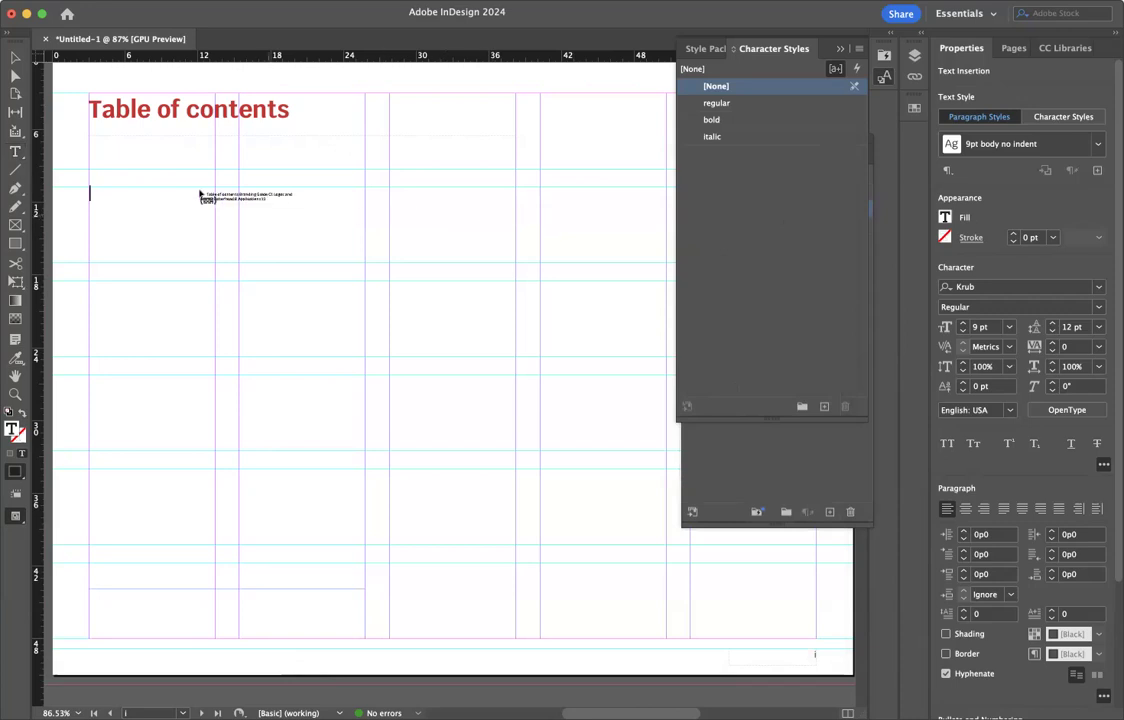
pyautogui.click(100, 190)
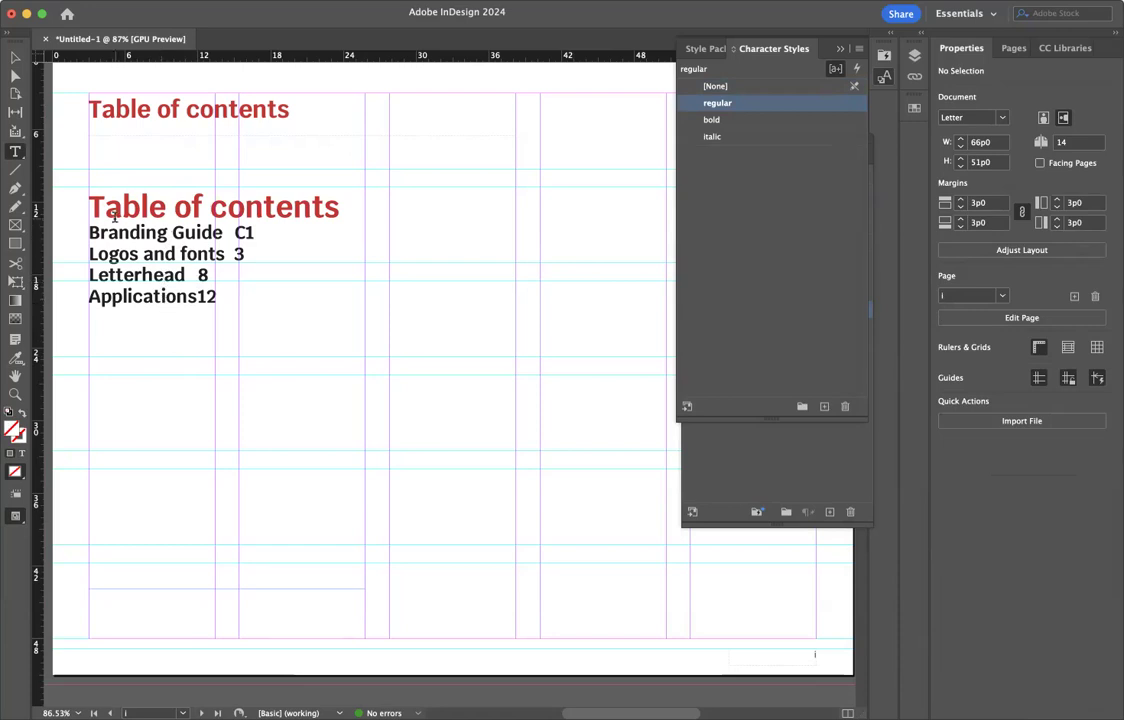
pyautogui.moveTo(89, 203); pyautogui.dragTo(266, 360)
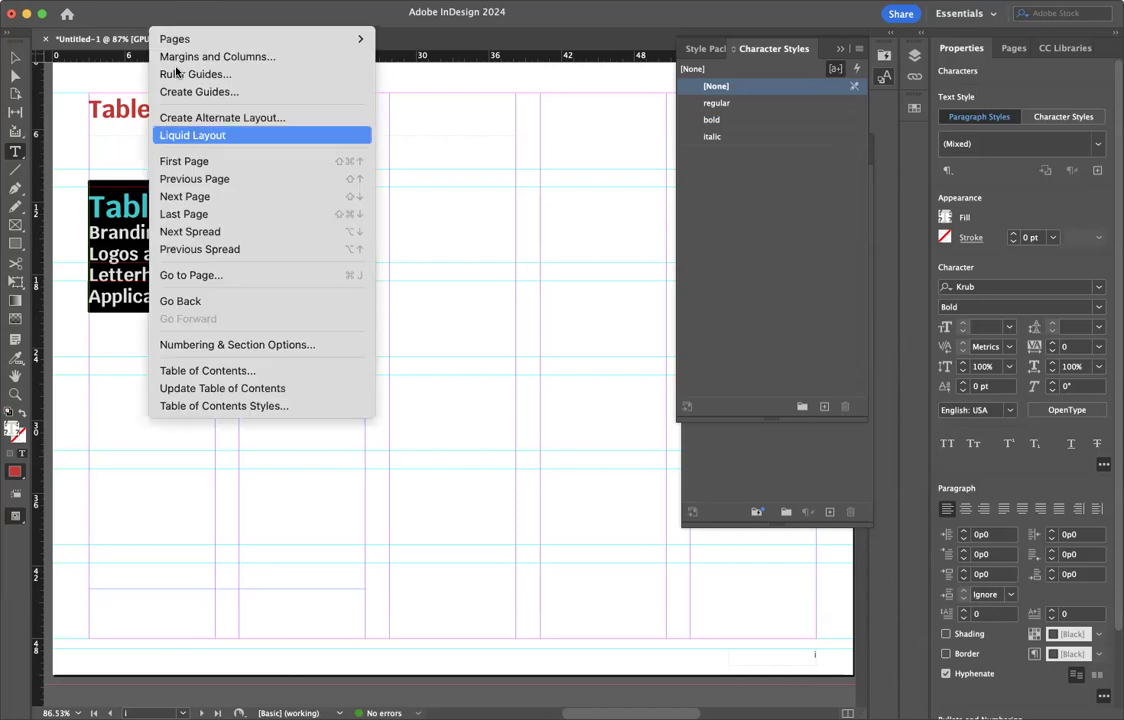
pyautogui.click(175, 371)
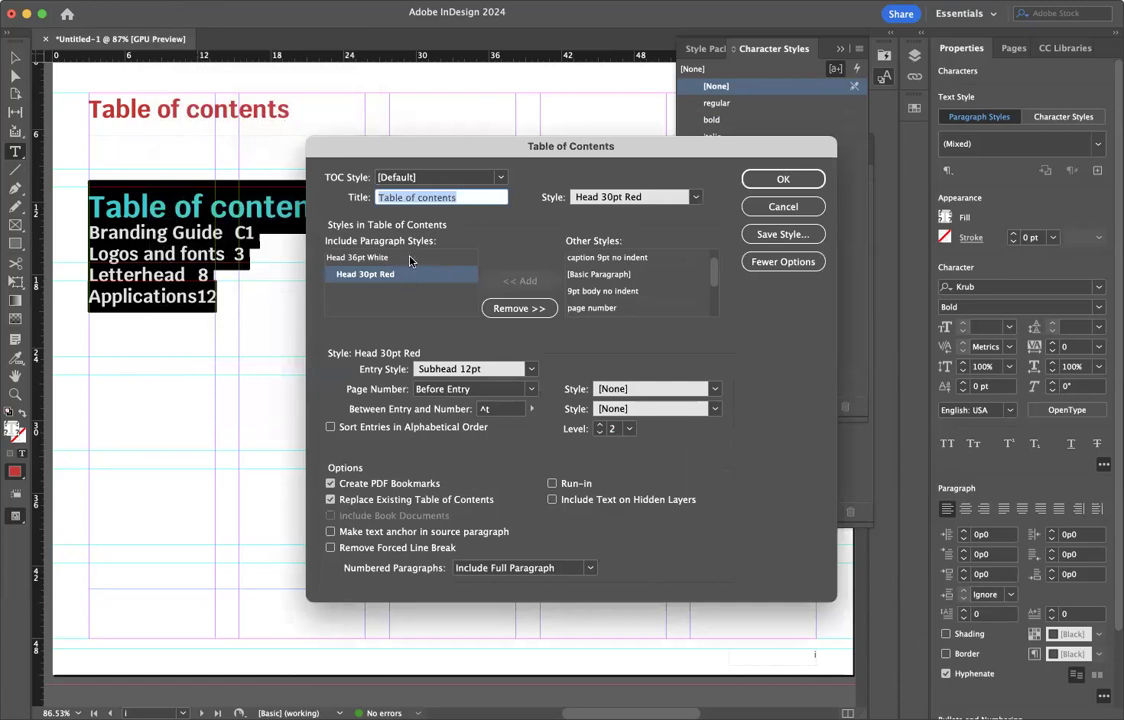
pyautogui.click(769, 208)
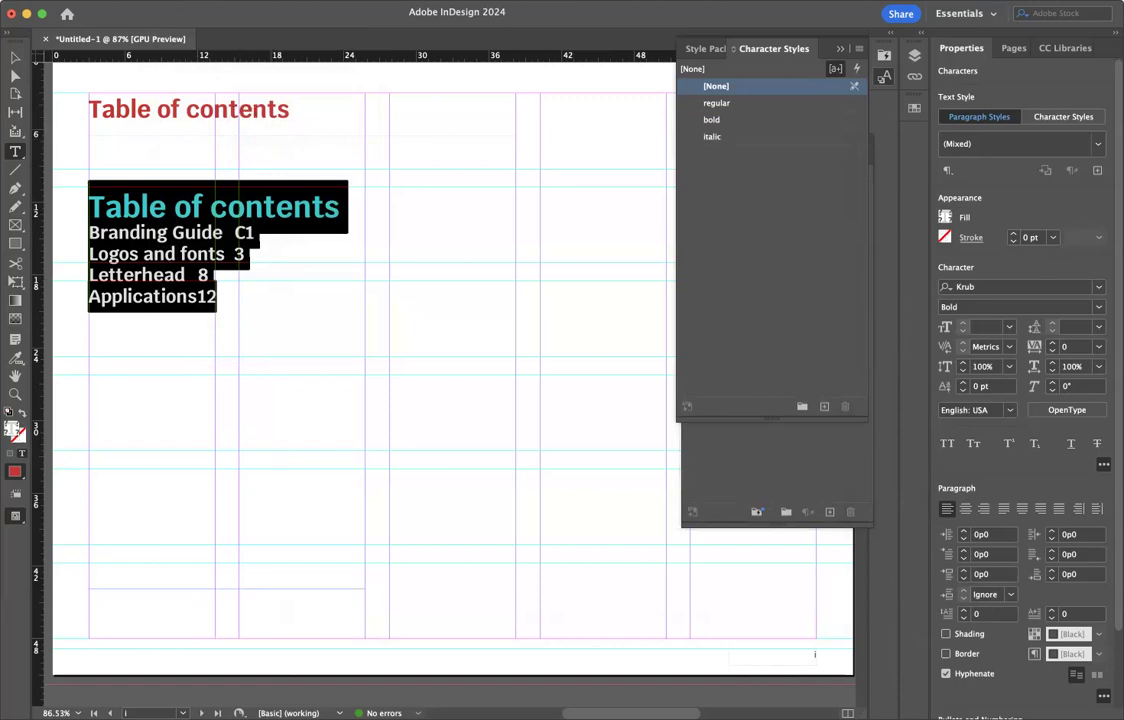
# - Check which paragraph styles are applied to the "Table of contents" page title and the "Mission" heading
pyautogui.click(15, 57)
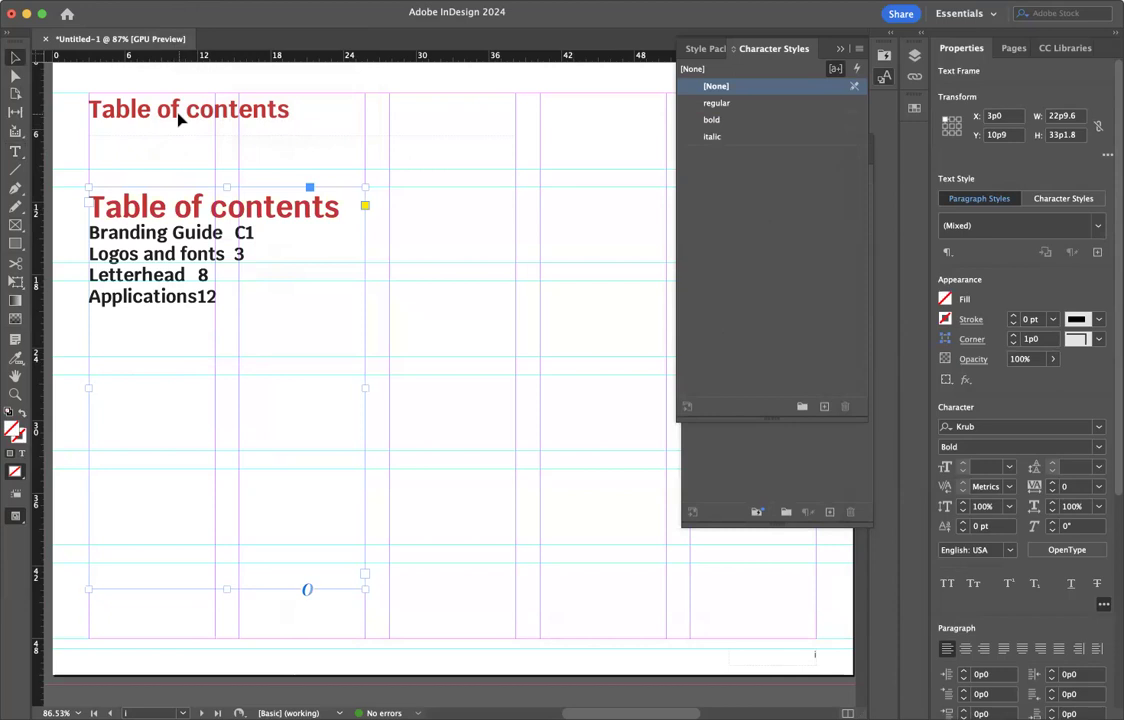
pyautogui.click(179, 118)
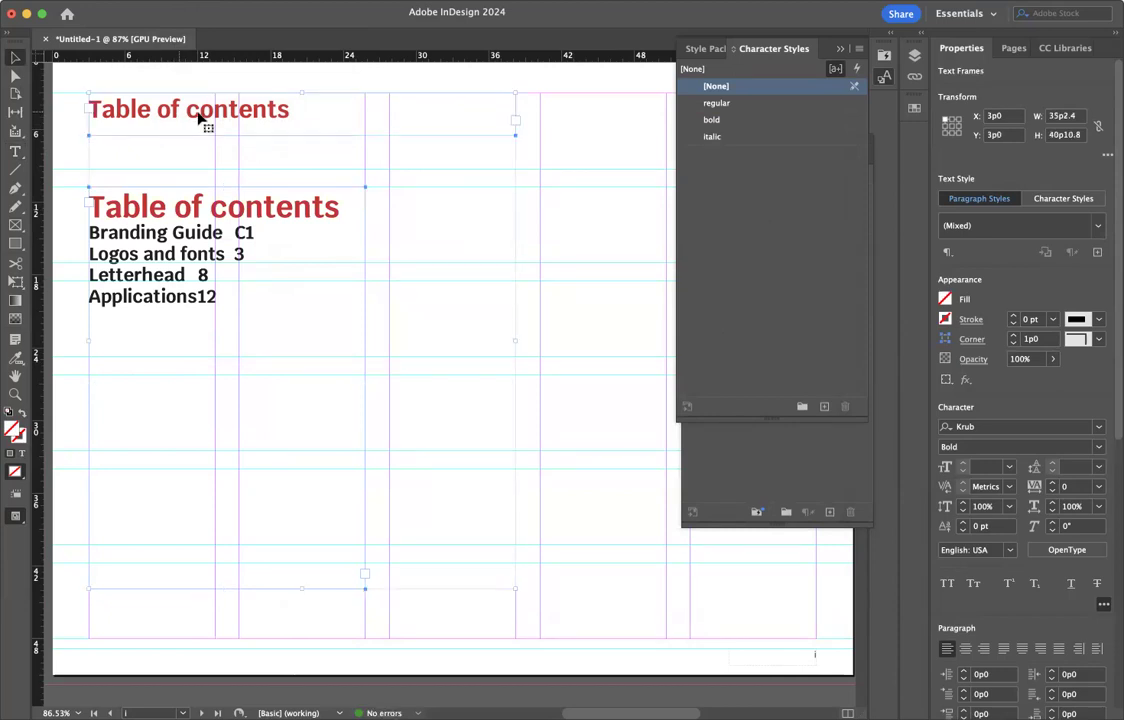
pyautogui.click(698, 440)
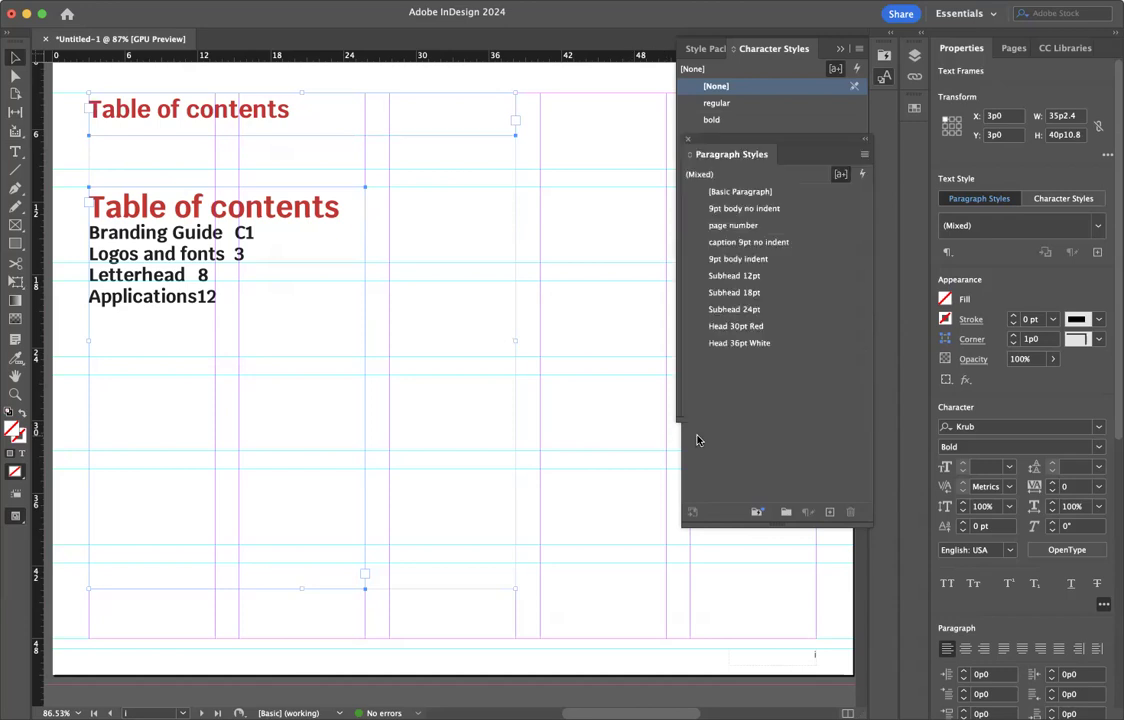
pyautogui.doubleClick(268, 112)
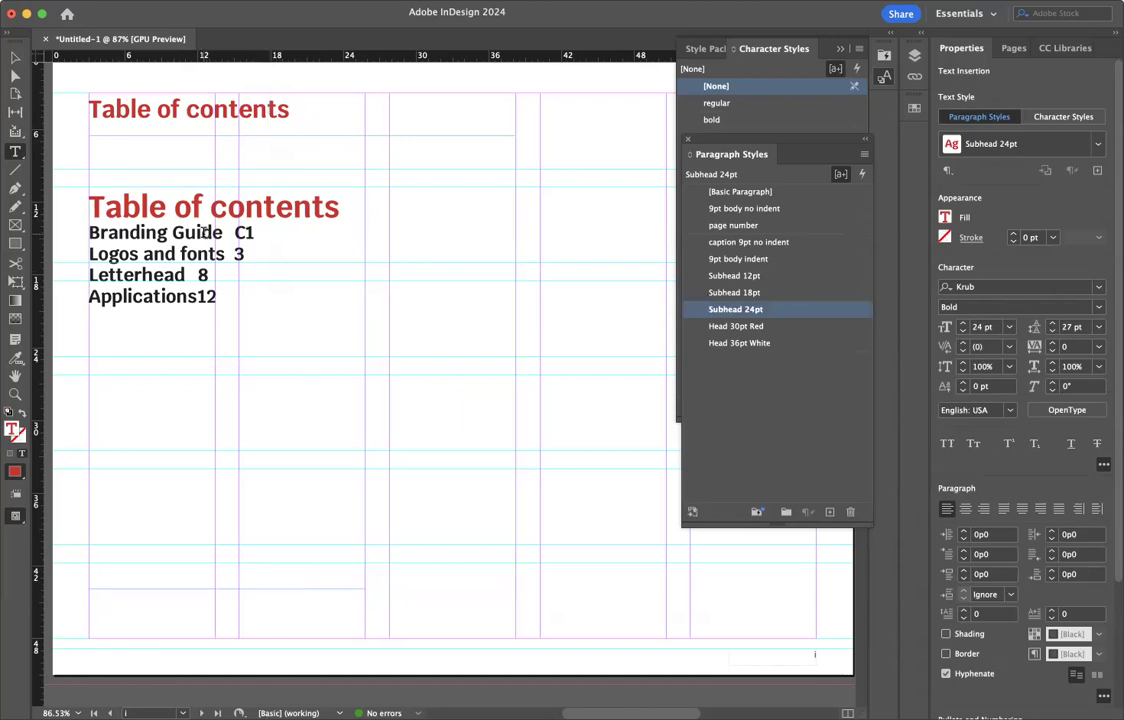
pyautogui.scroll(-8, 396, 442)
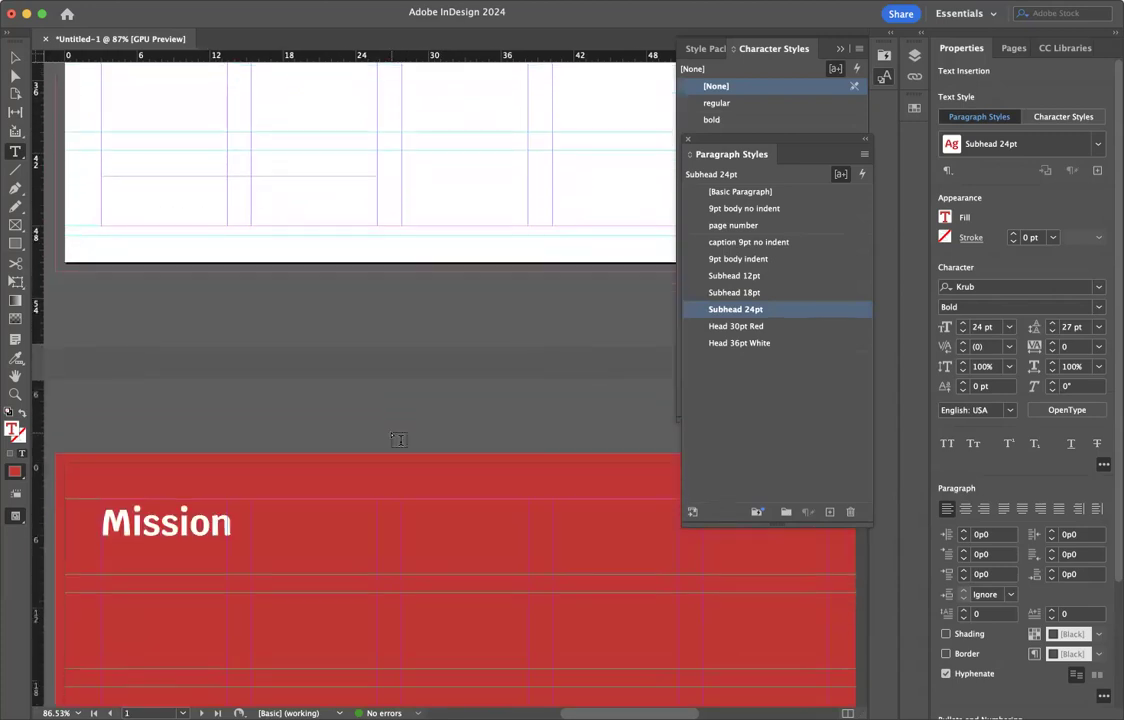
pyautogui.scroll(-15, 398, 440)
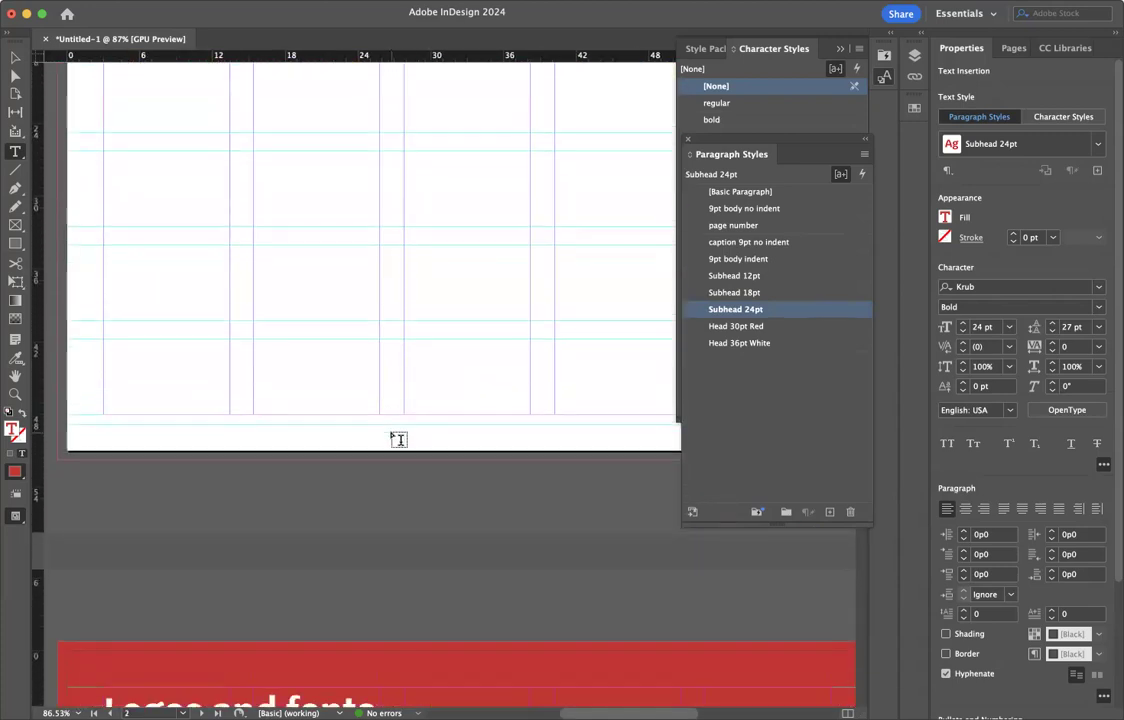
pyautogui.scroll(10, 398, 440)
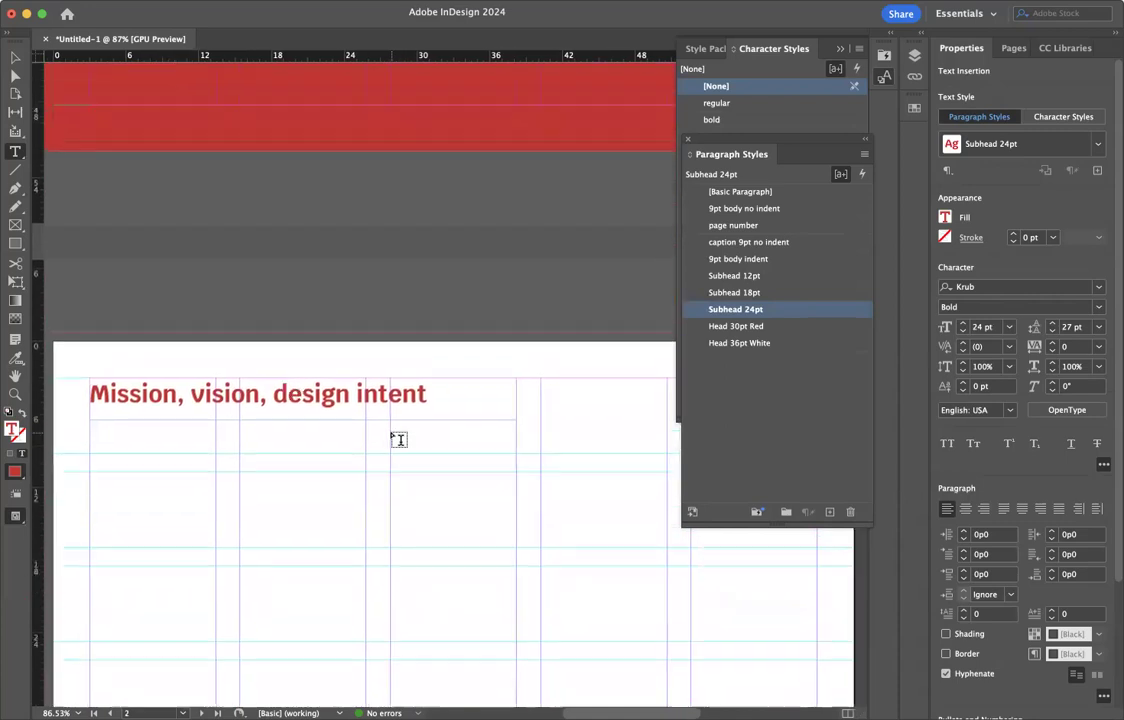
pyautogui.scroll(10, 400, 440)
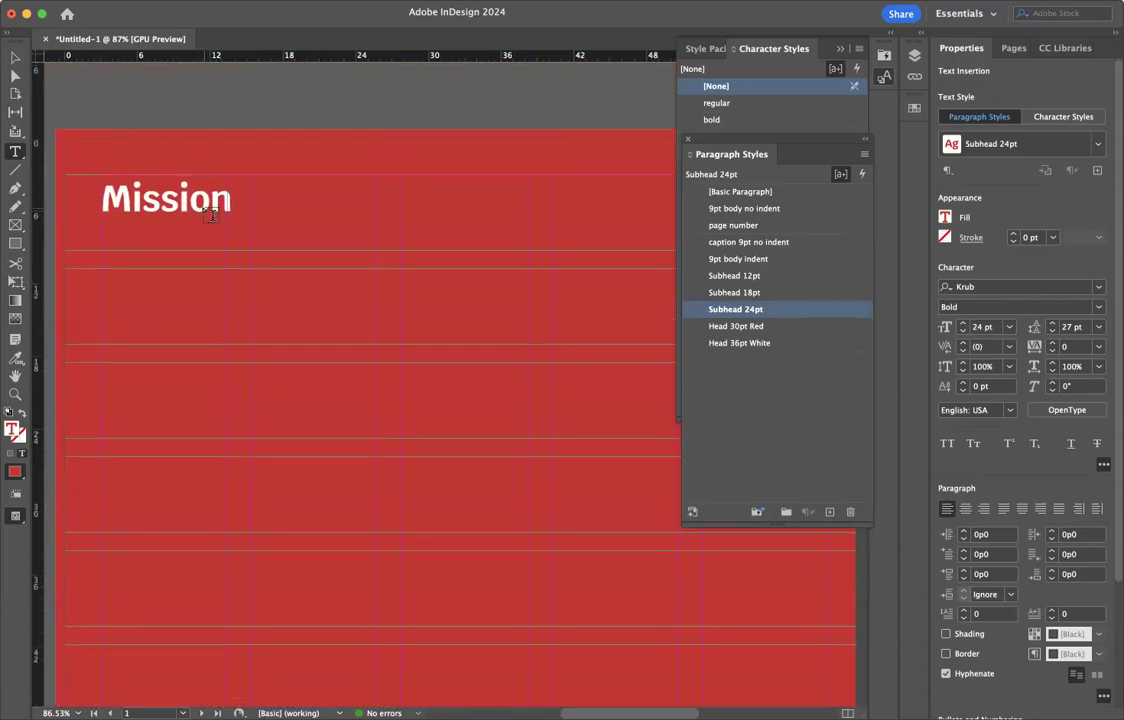
pyautogui.click(203, 209)
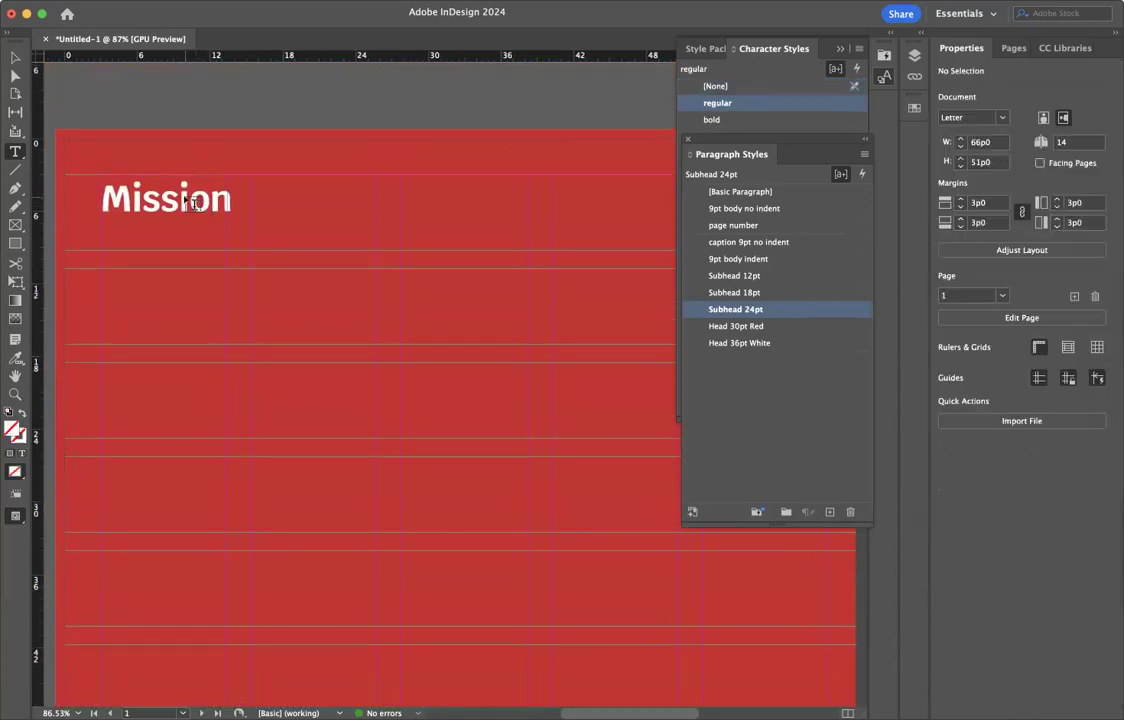
pyautogui.click(191, 199)
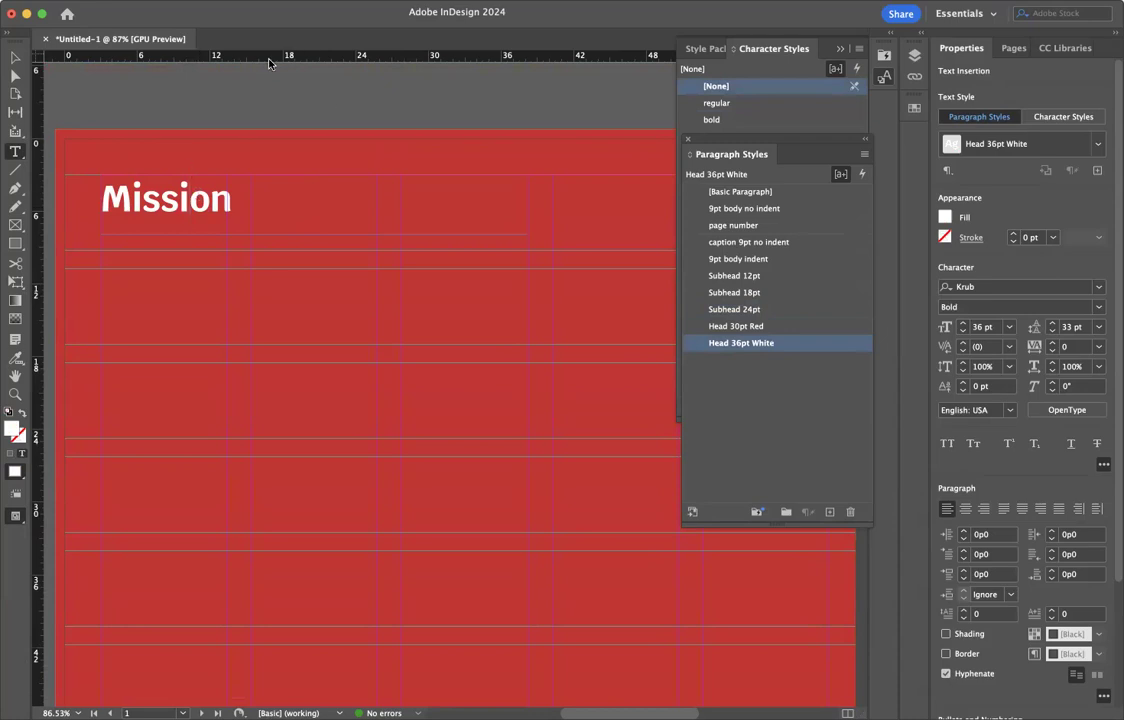
# - Reopen the settings of the placed table of contents and remove Head 30pt Red from its included paragraph styles
pyautogui.scroll(10, 243, 108)
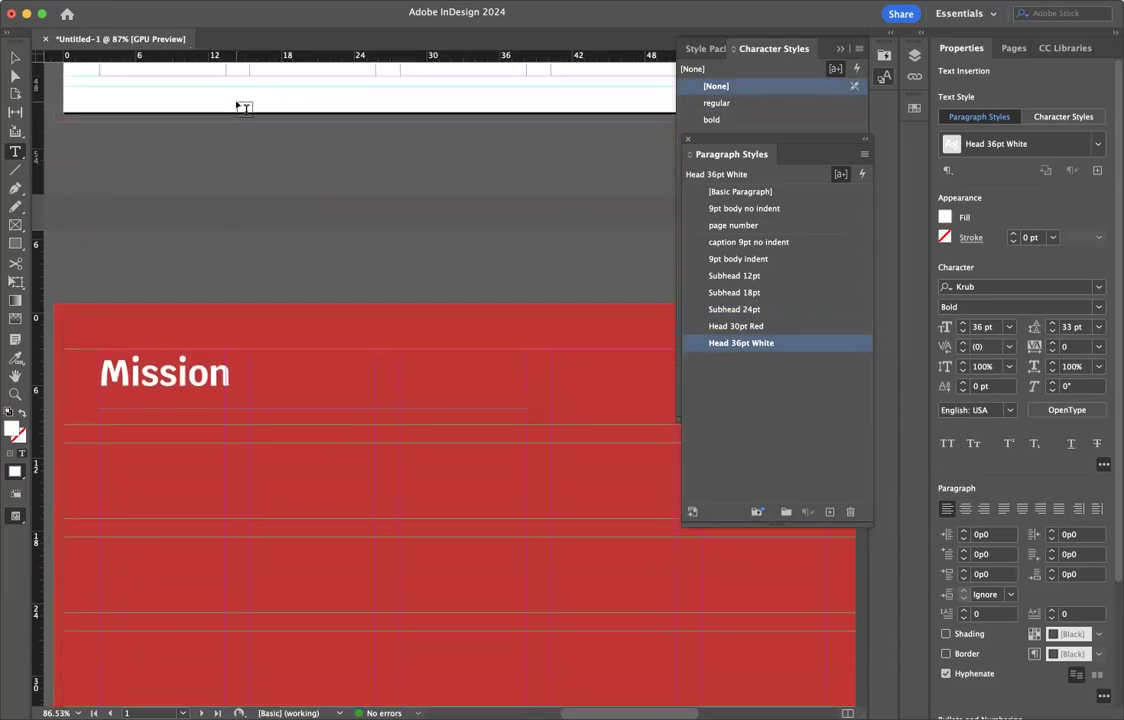
pyautogui.scroll(-2, 243, 108)
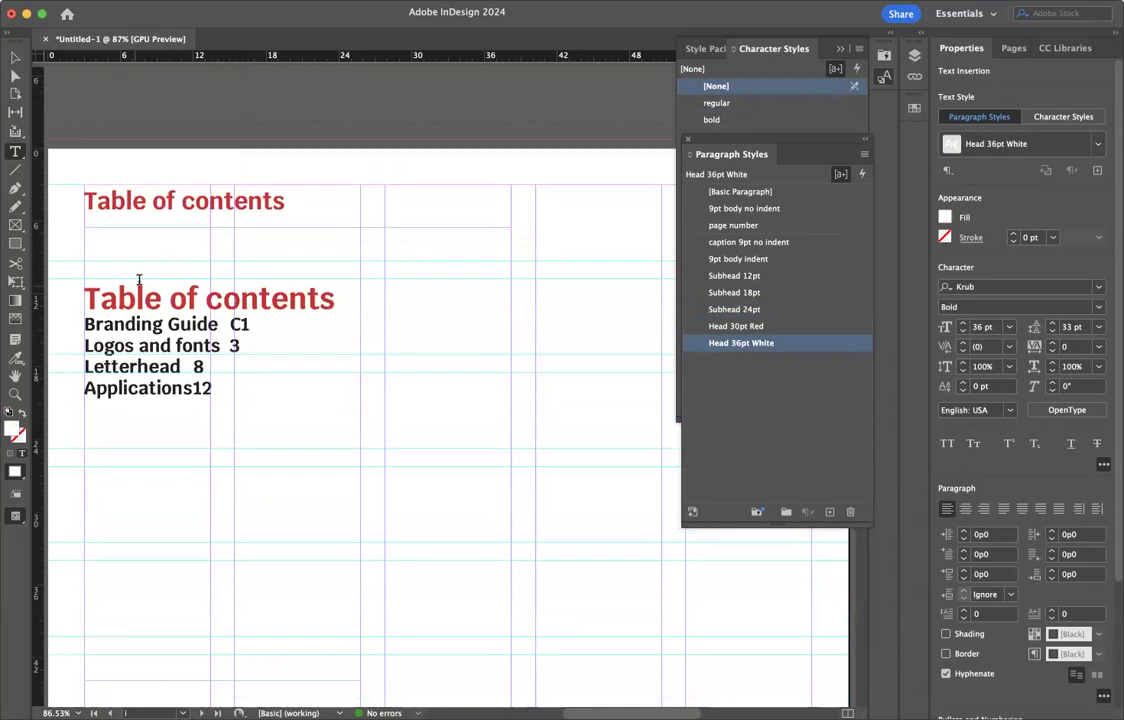
pyautogui.moveTo(84, 293); pyautogui.dragTo(213, 395)
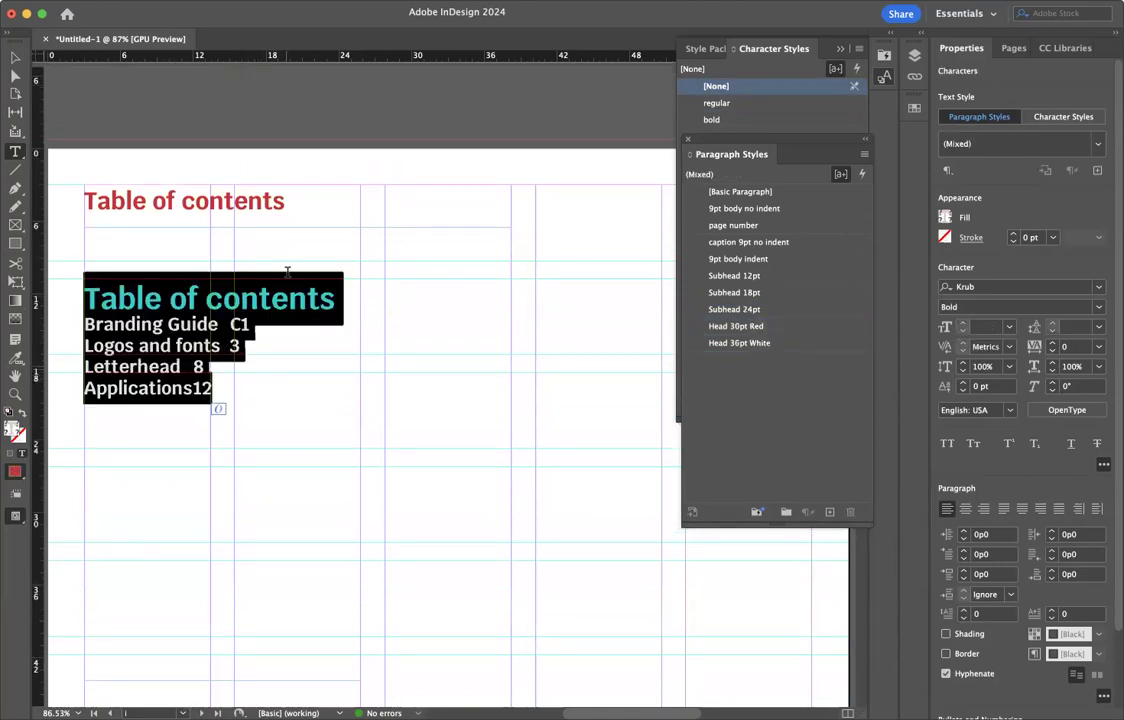
pyautogui.click(174, 14)
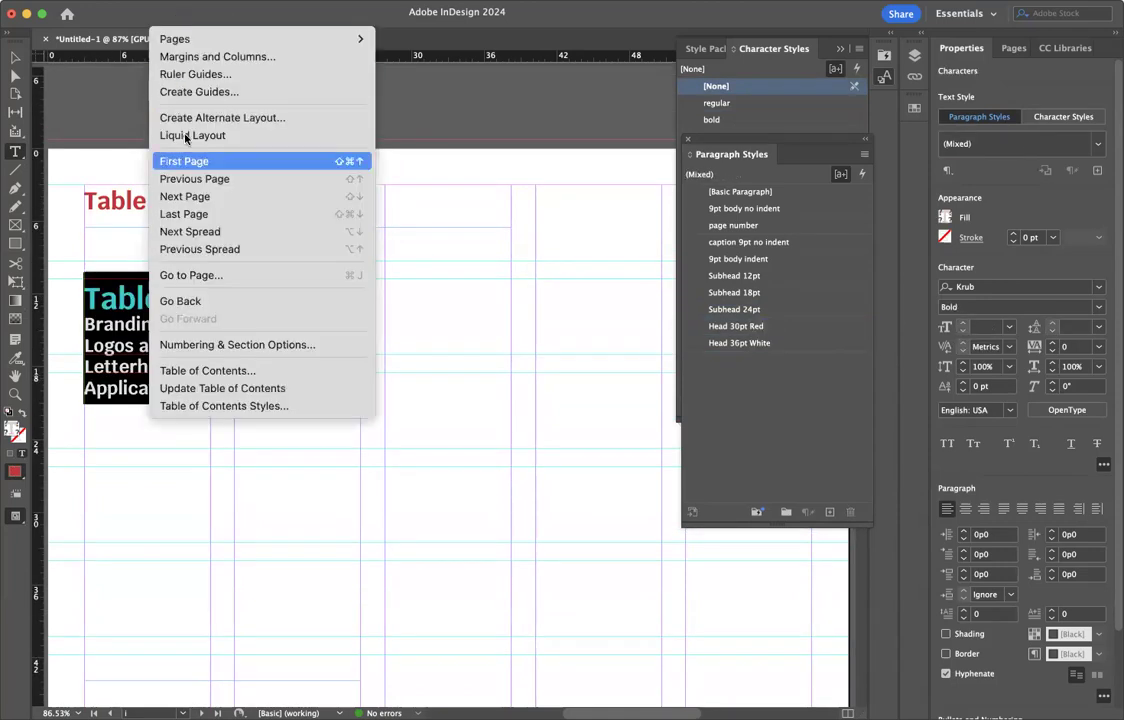
pyautogui.click(210, 371)
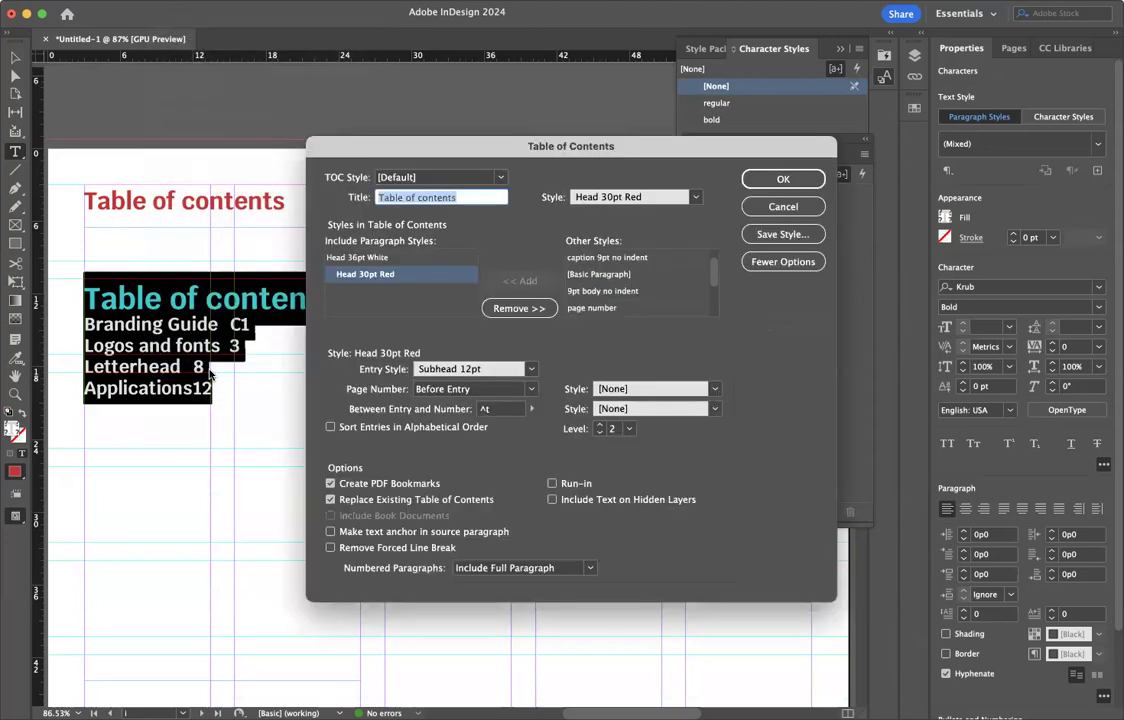
pyautogui.click(414, 281)
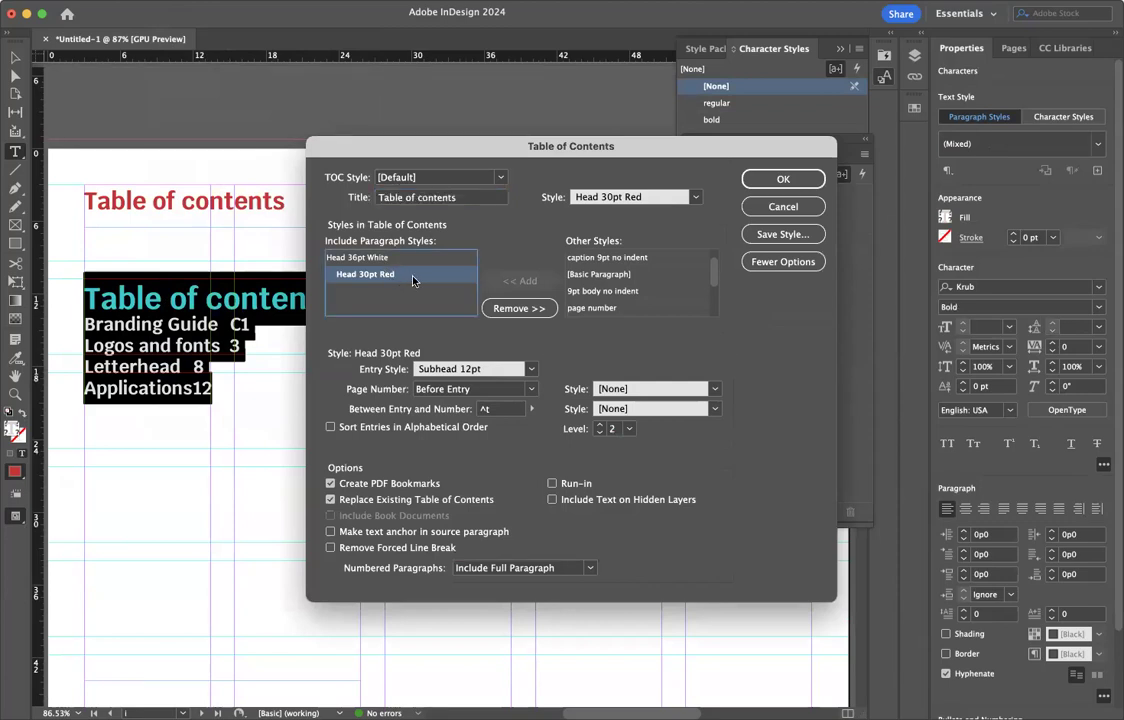
pyautogui.click(519, 308)
# - Include the Subhead 24pt paragraph style in the table of contents beneath Head 36pt White
pyautogui.scroll(-3, 625, 295)
pyautogui.scroll(-2, 632, 297)
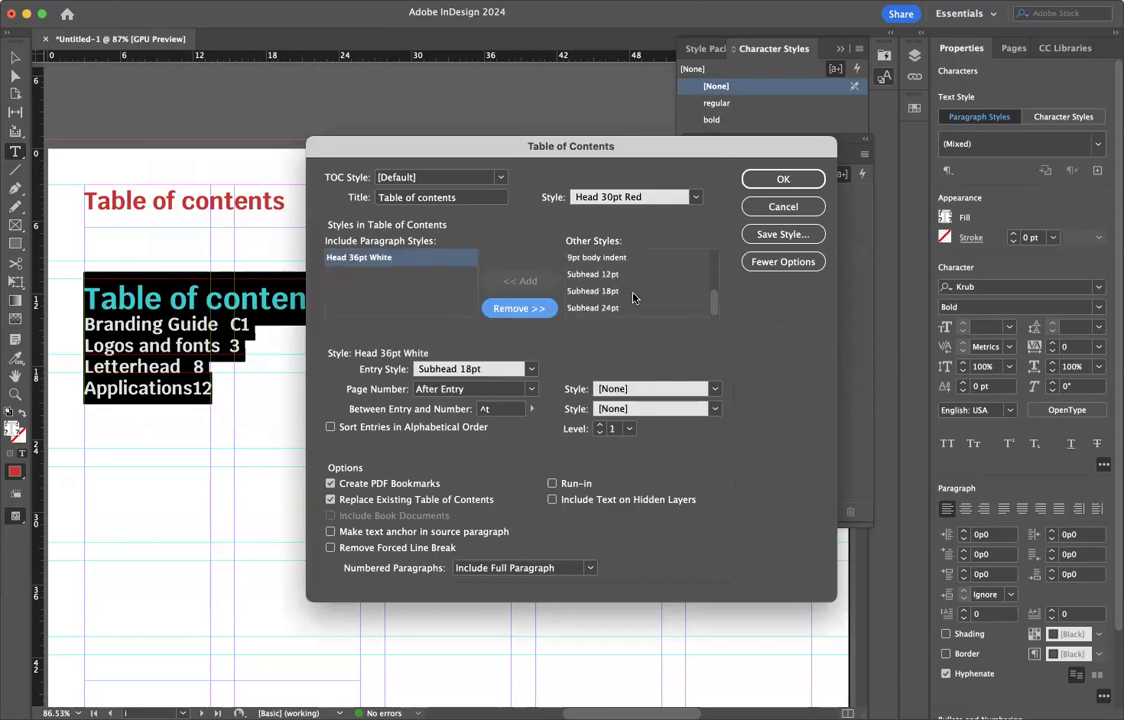
pyautogui.click(600, 307)
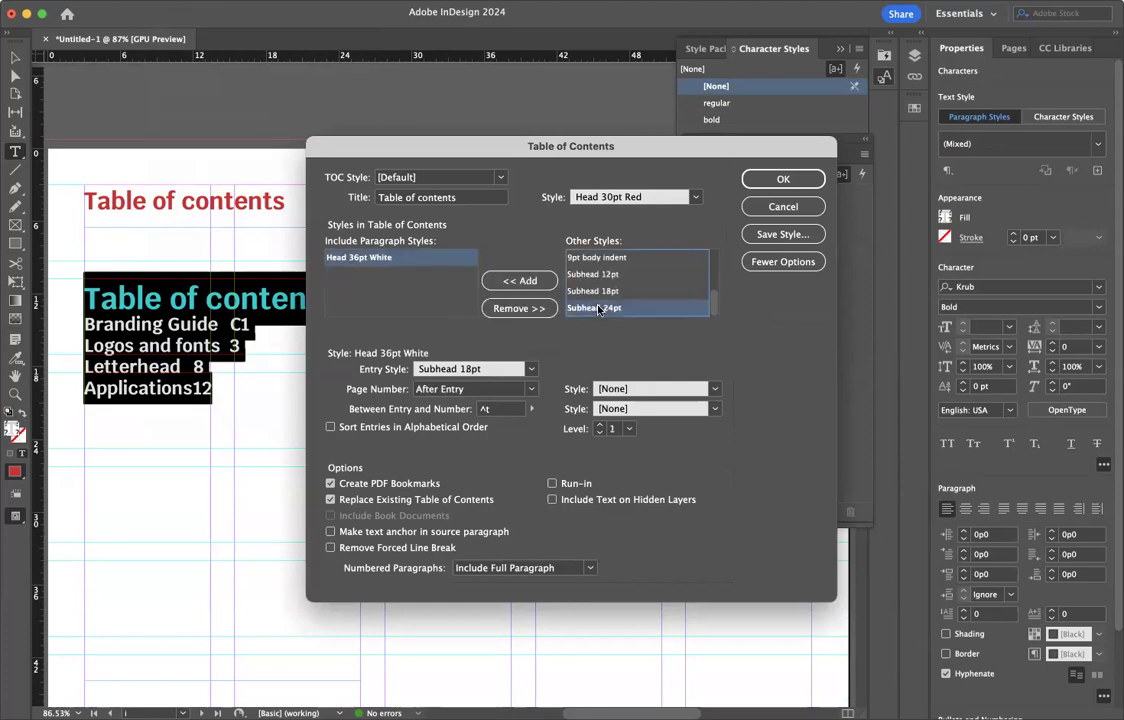
pyautogui.click(521, 281)
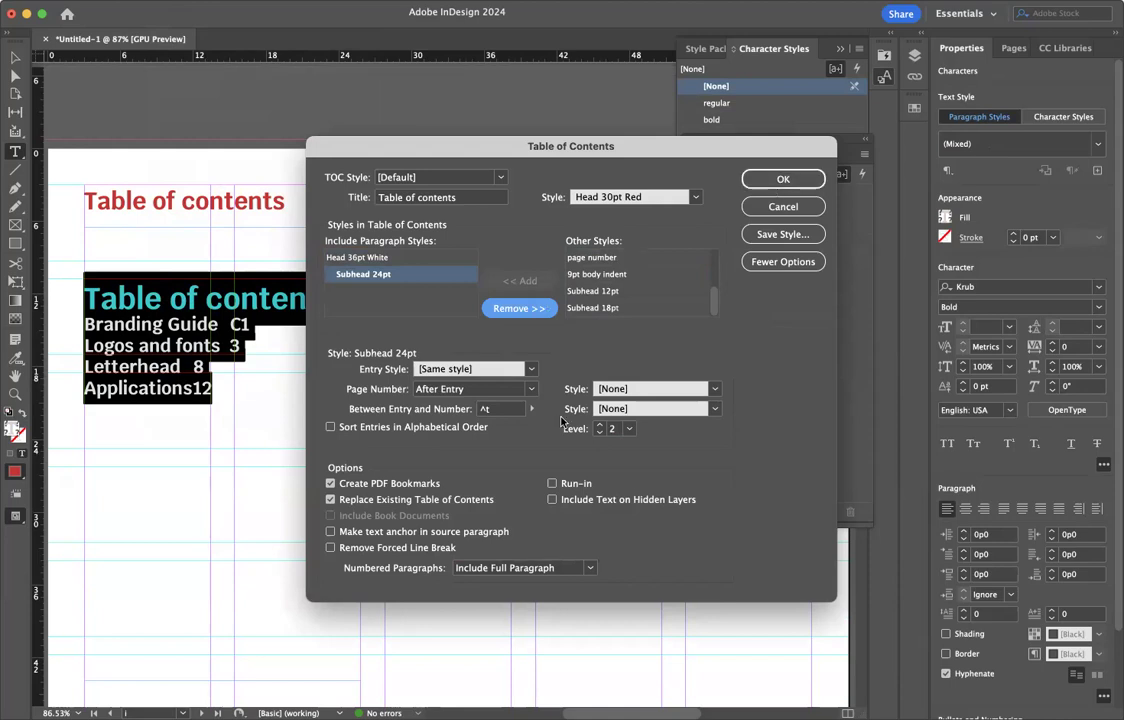
# - Place page numbers before the Subhead 24pt entries and regenerate the existing table of contents
pyautogui.click(526, 390)
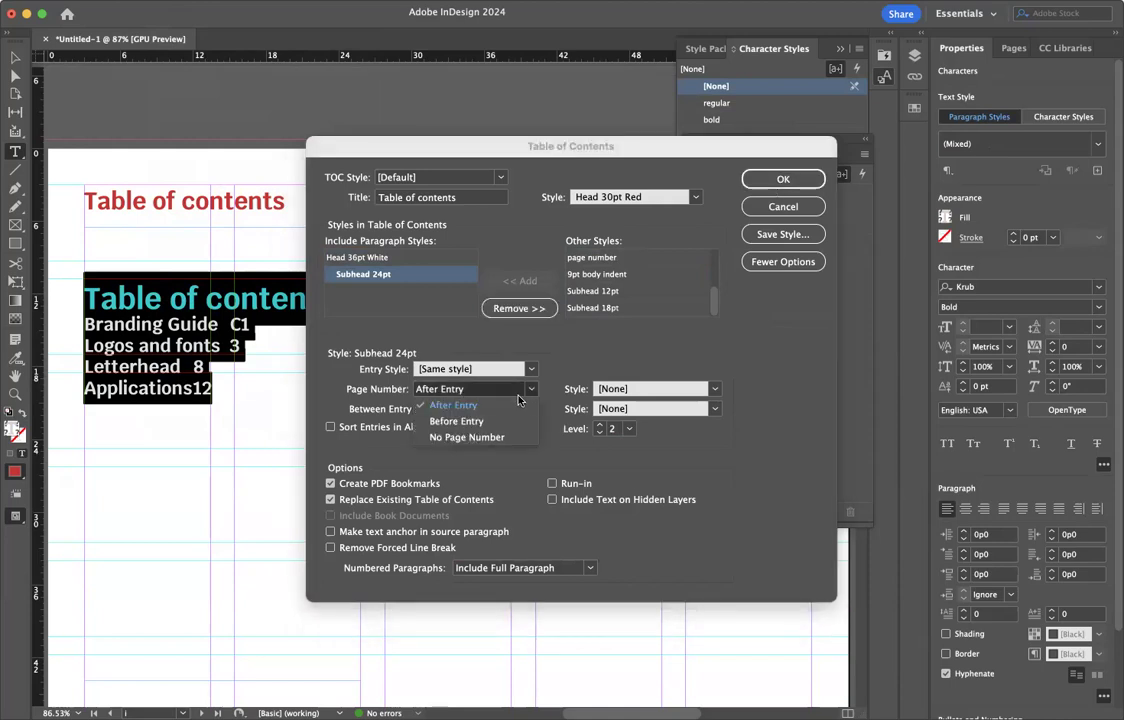
pyautogui.click(485, 420)
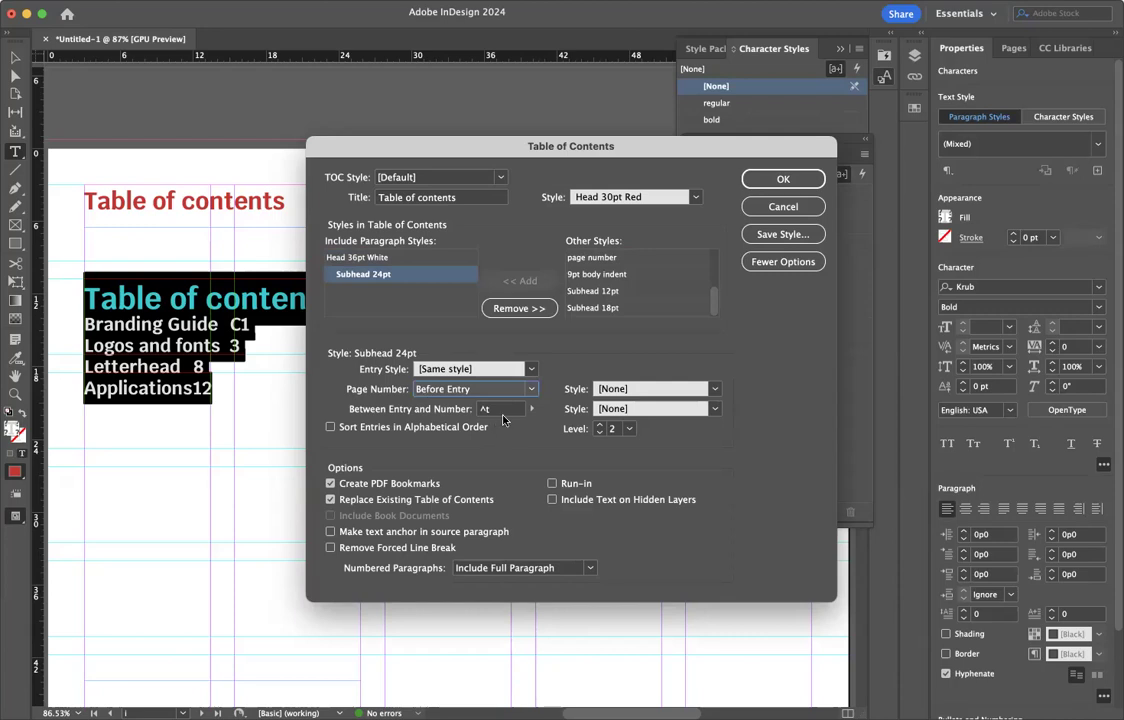
pyautogui.click(766, 181)
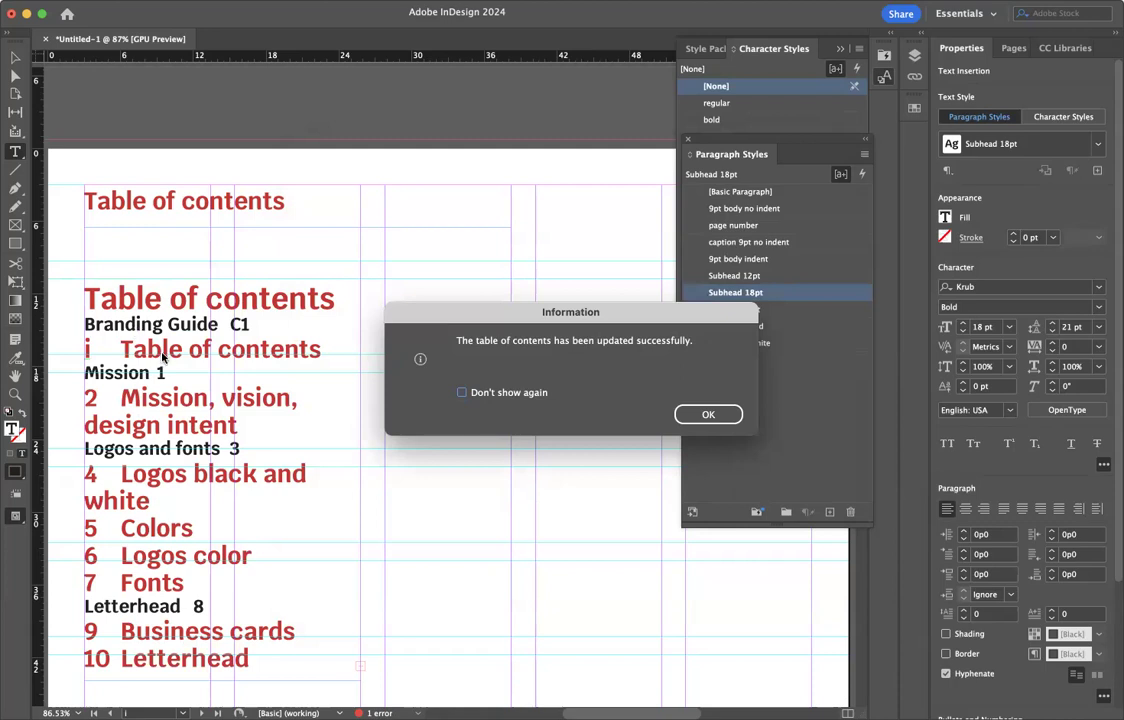
# - Reduce the "Mission, vision, design intent" entry, including its page number, to 16 pt
pyautogui.click(713, 415)
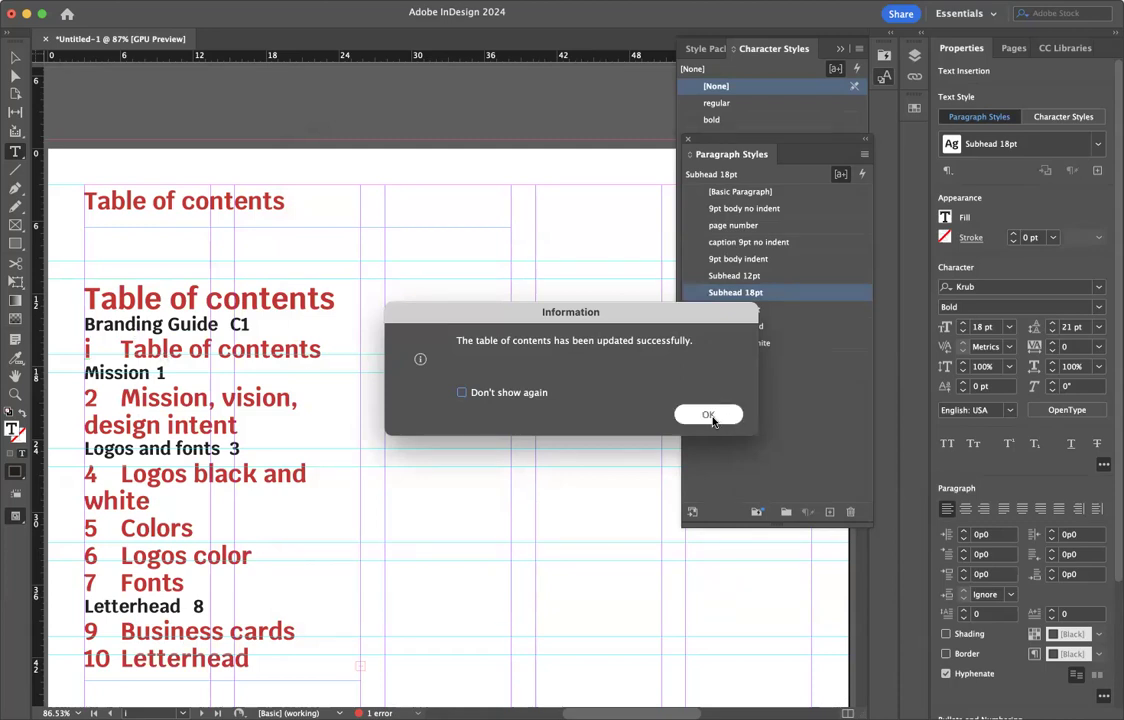
pyautogui.tripleClick(168, 352)
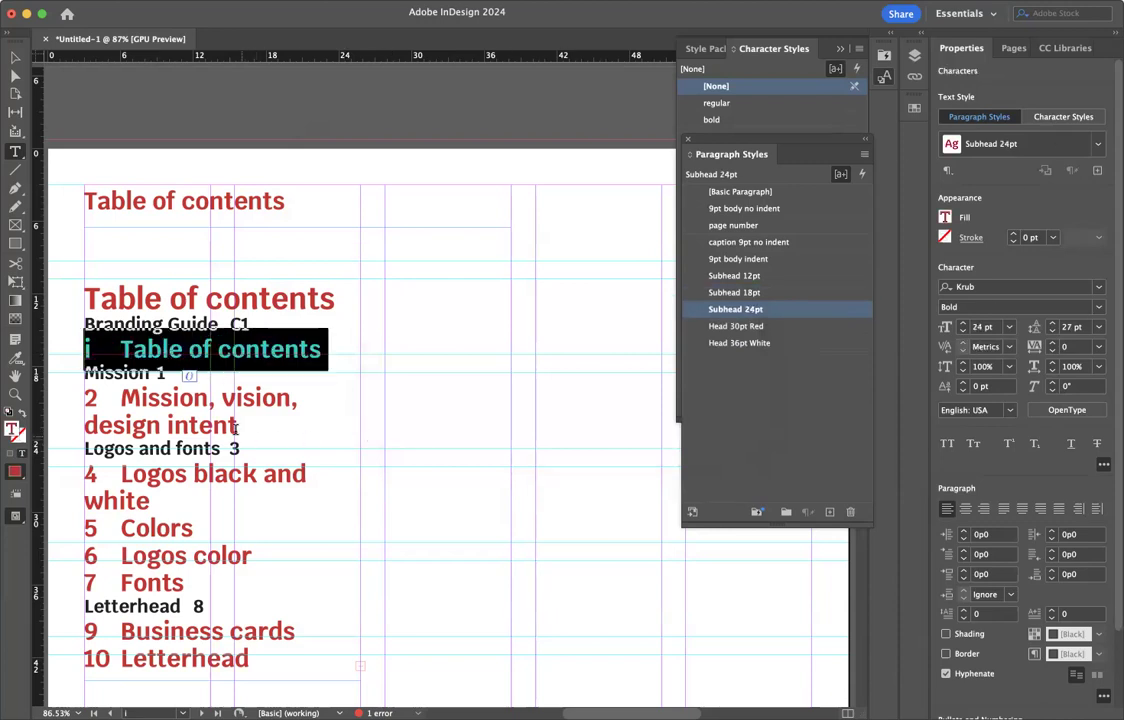
pyautogui.moveTo(236, 427); pyautogui.dragTo(84, 398)
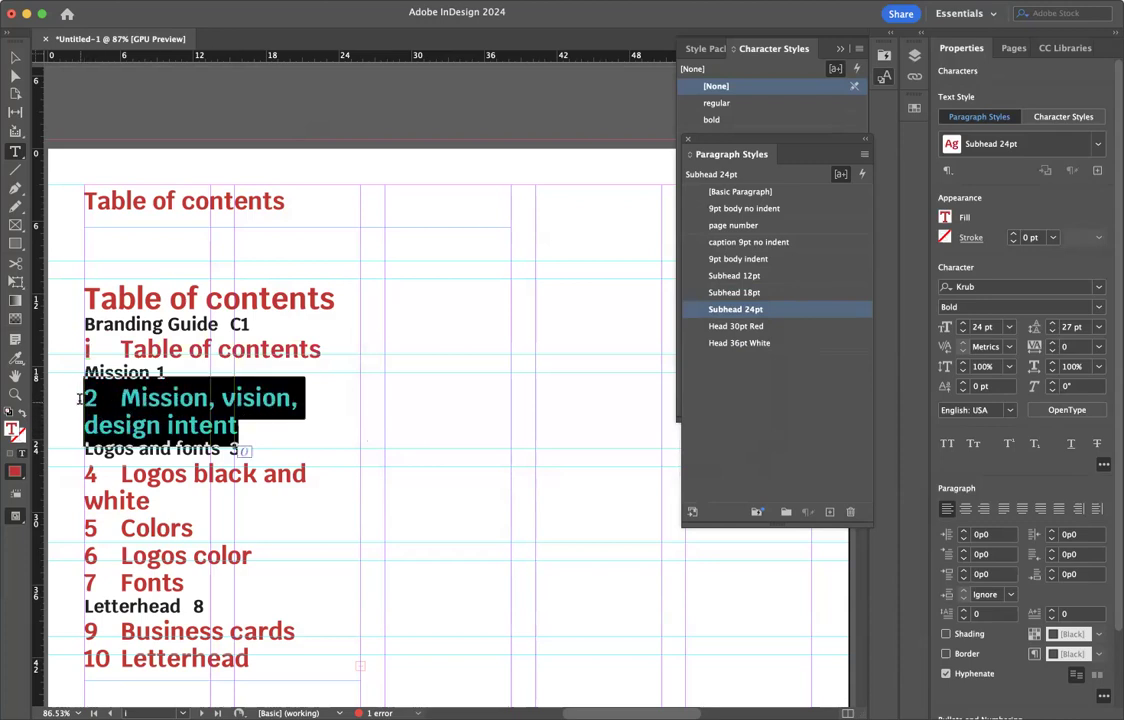
pyautogui.click(963, 334)
pyautogui.click(963, 334)
pyautogui.click(963, 334)
pyautogui.click(963, 334)
pyautogui.click(963, 334)
pyautogui.click(963, 334)
pyautogui.click(963, 334)
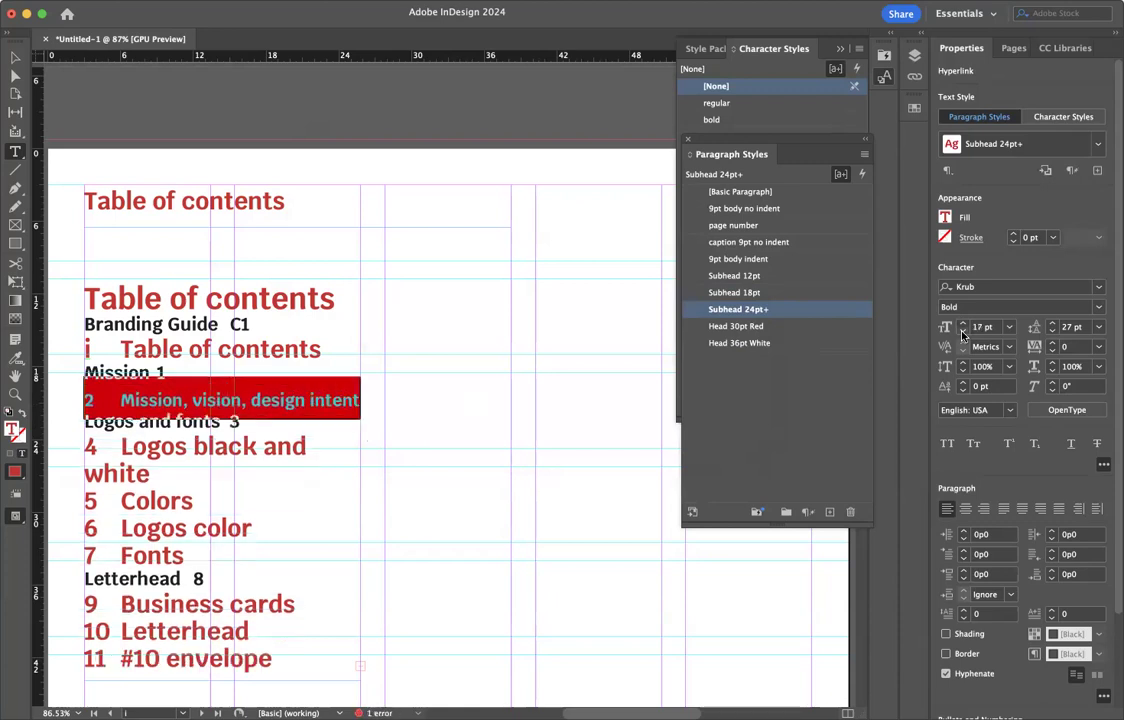
pyautogui.click(963, 334)
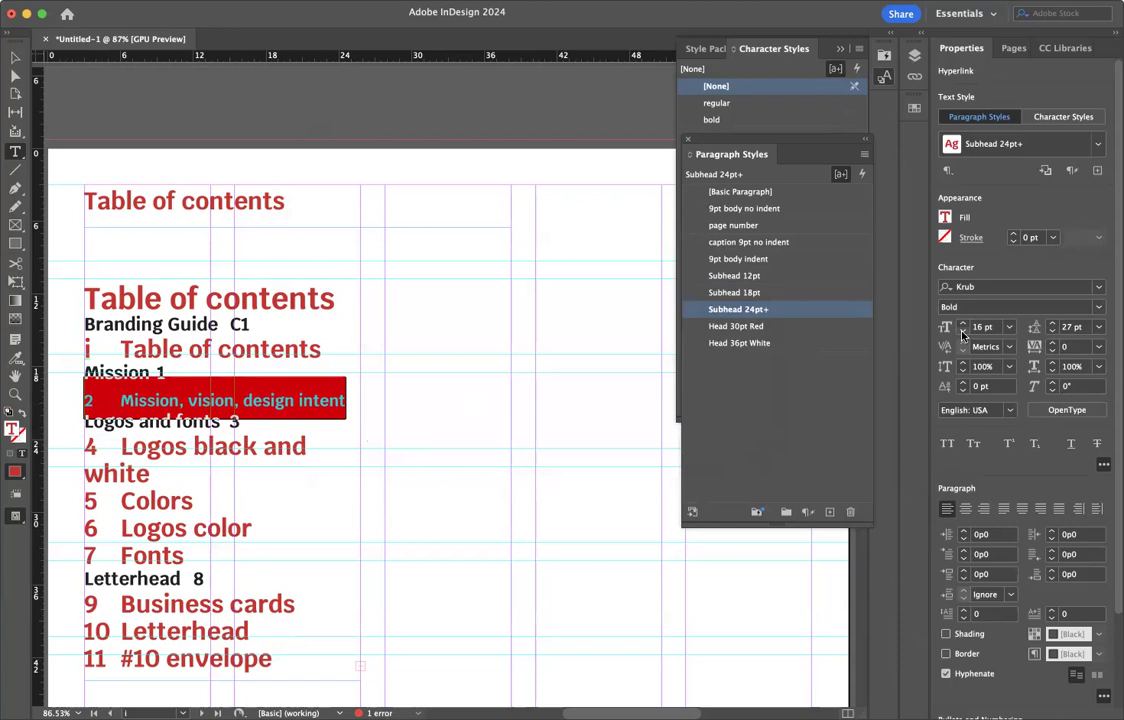
# - Create a paragraph style named "TOC 1st level" from the selected 16 pt entry, based on Subhead 24pt
pyautogui.click(863, 157)
pyautogui.click(643, 165)
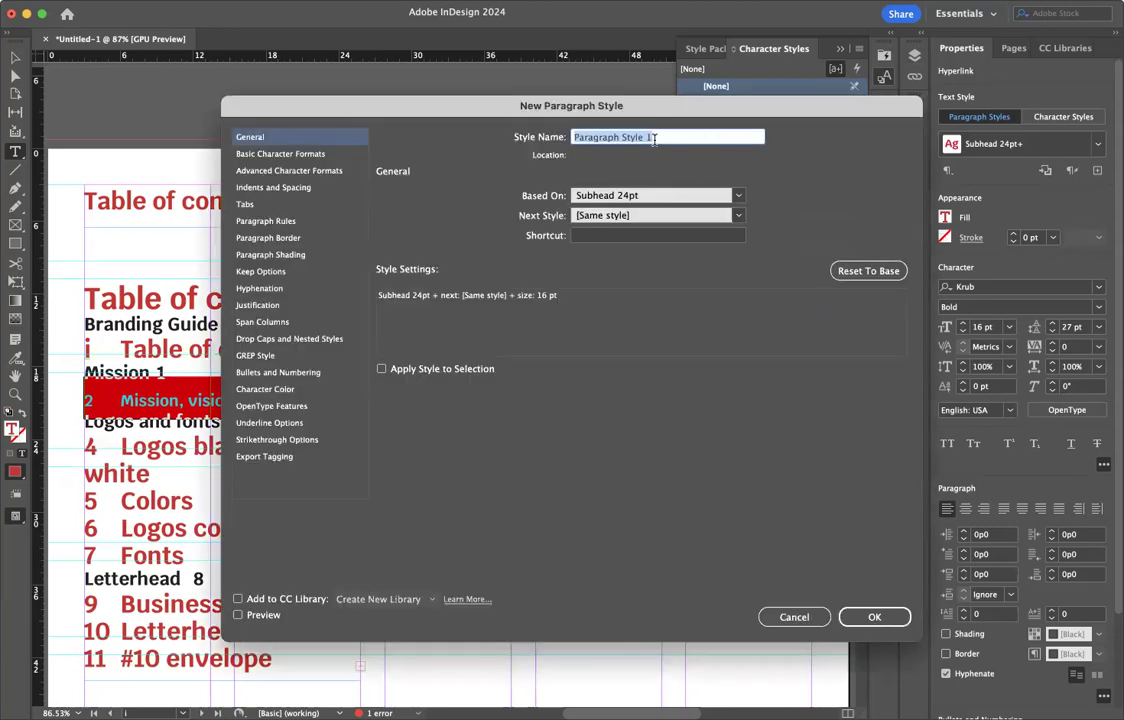
pyautogui.write('T')
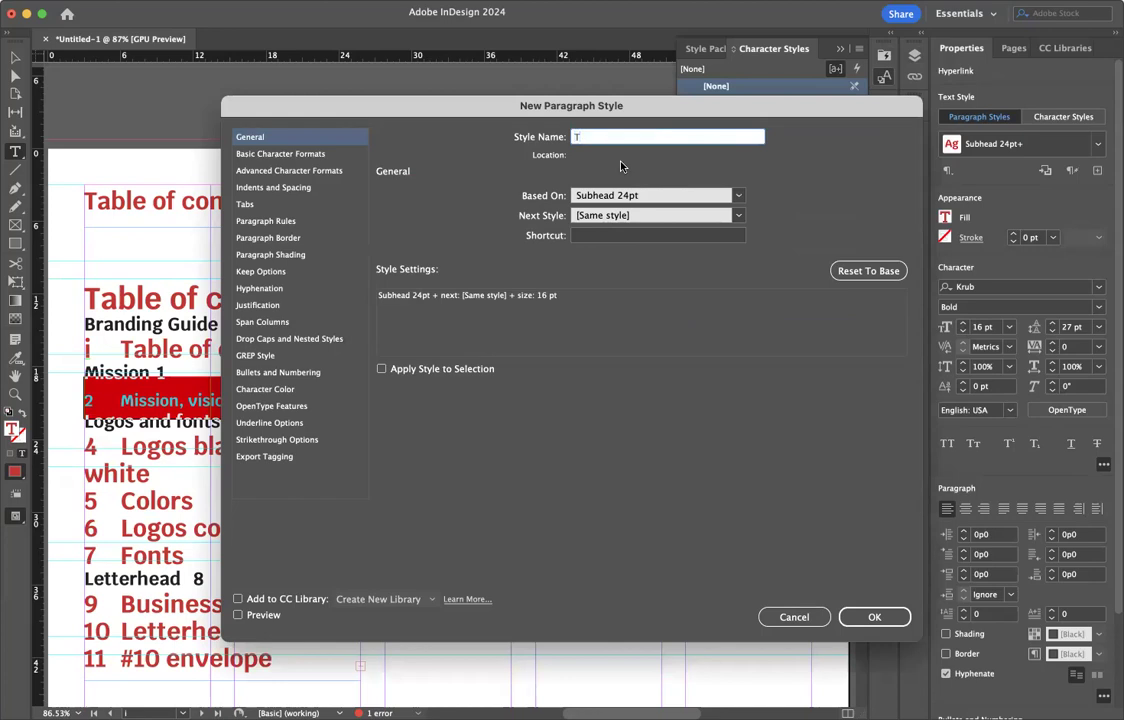
pyautogui.write('OC 16pt')
pyautogui.moveTo(596, 137); pyautogui.dragTo(628, 139)
pyautogui.write('1st level')
pyautogui.click(866, 615)
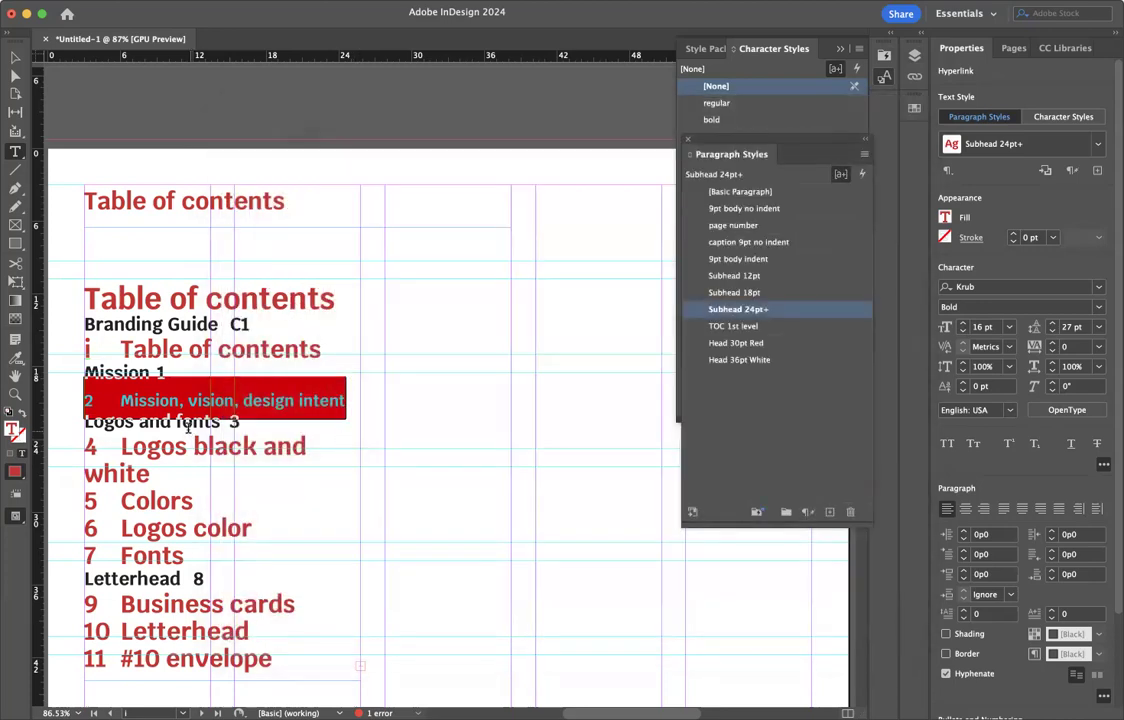
# - Create a paragraph style named "TOC 2nd level" from the "Logos and fonts" entry, based on Subhead 12pt
pyautogui.doubleClick(188, 422)
pyautogui.click(188, 422)
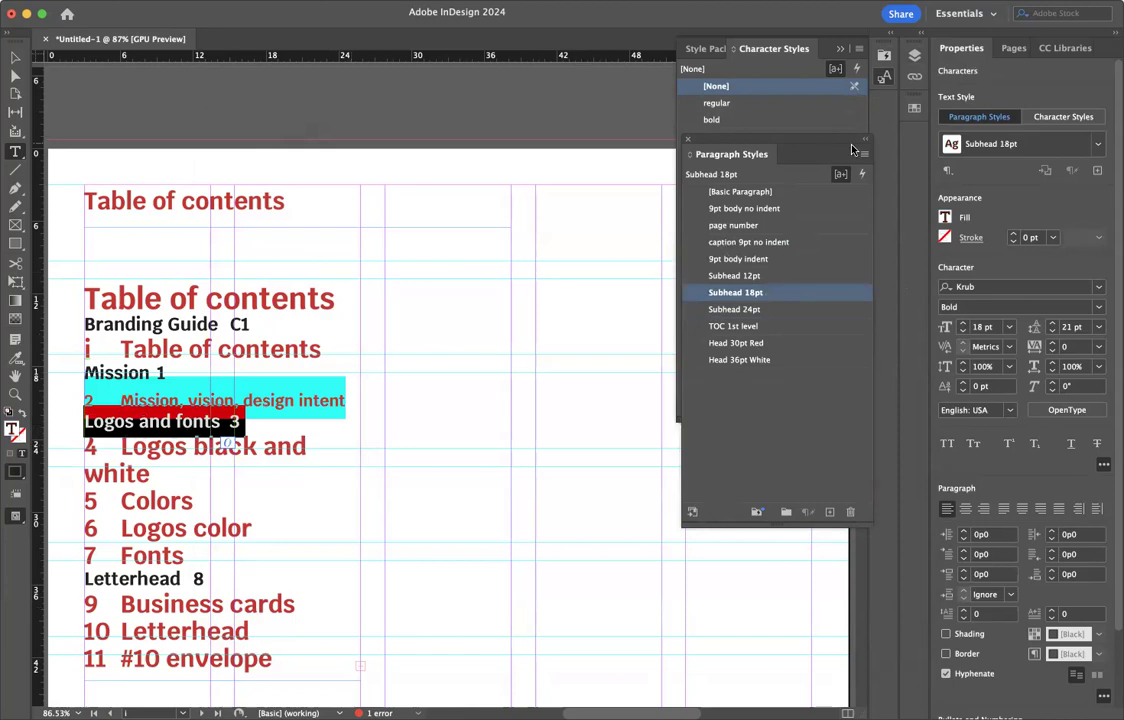
pyautogui.click(864, 157)
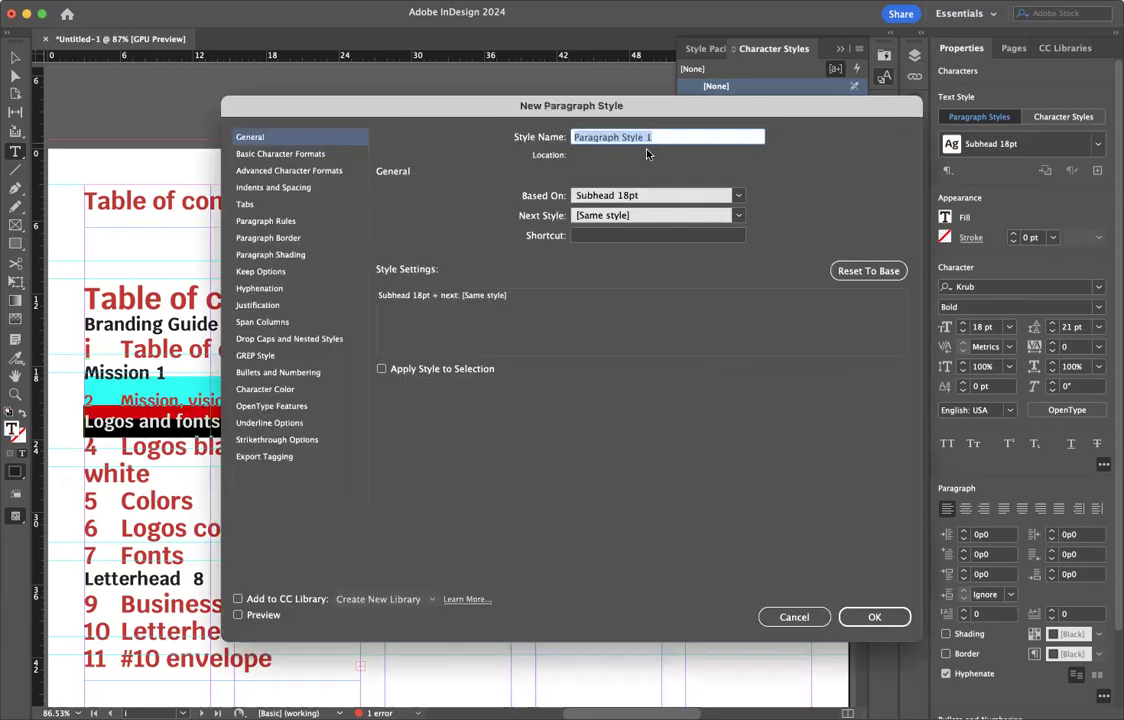
pyautogui.write('TOC 2nd level')
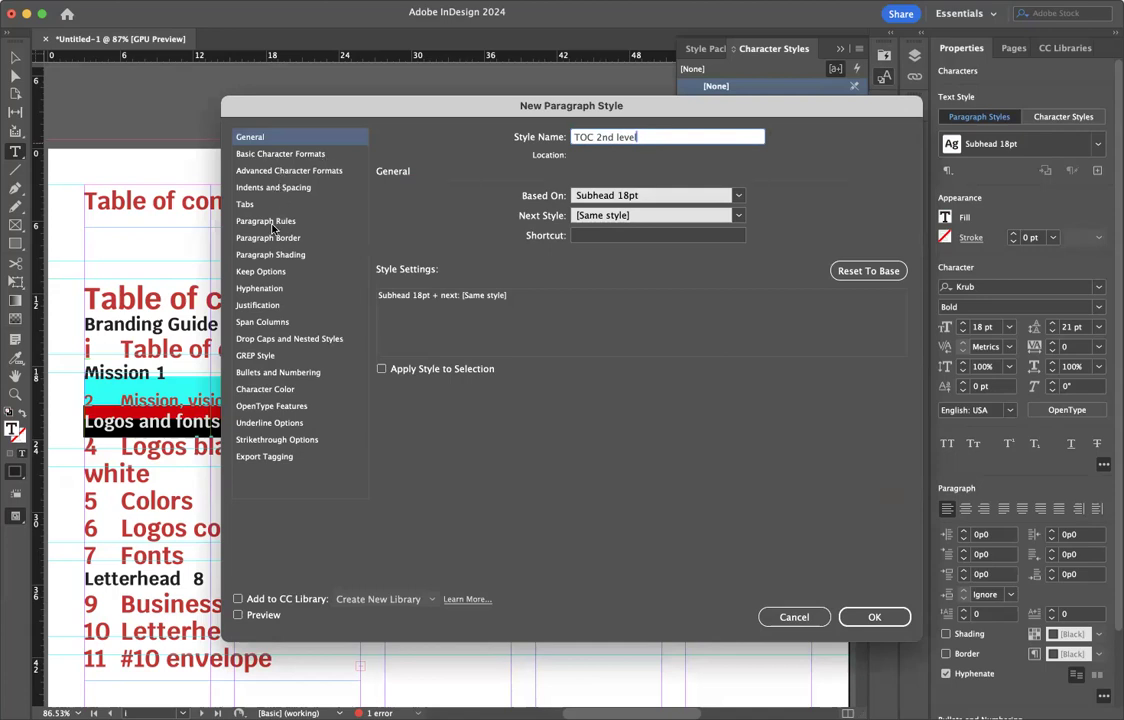
pyautogui.click(278, 155)
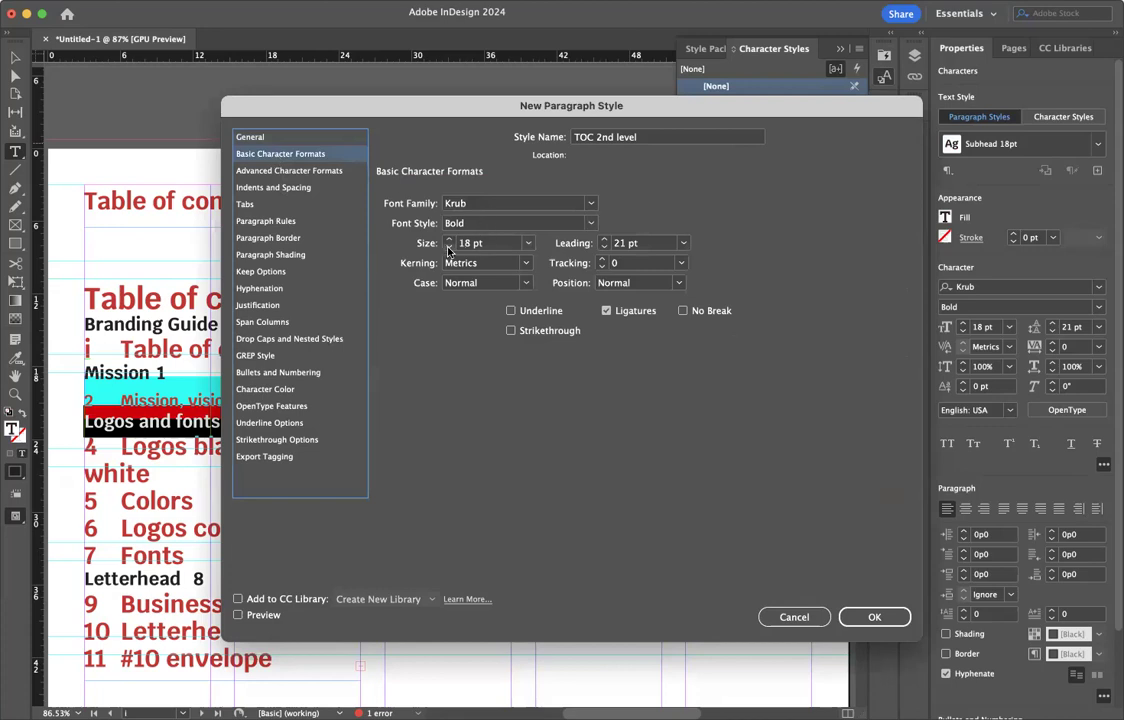
pyautogui.click(240, 133)
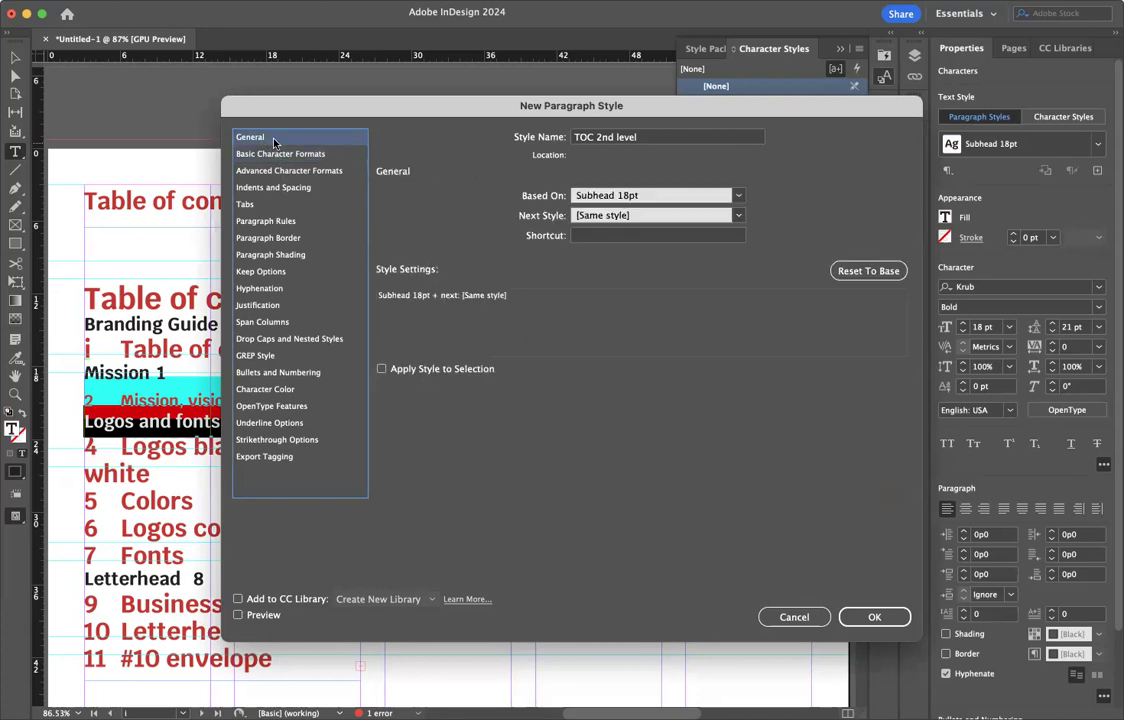
pyautogui.click(640, 197)
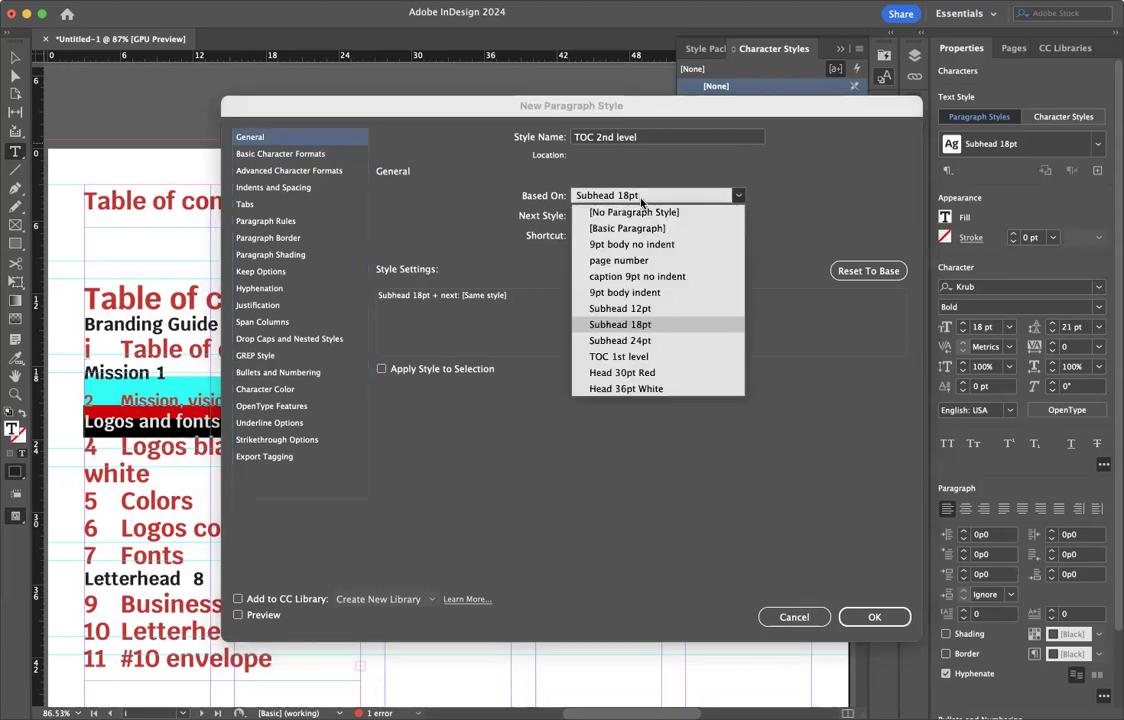
pyautogui.click(633, 309)
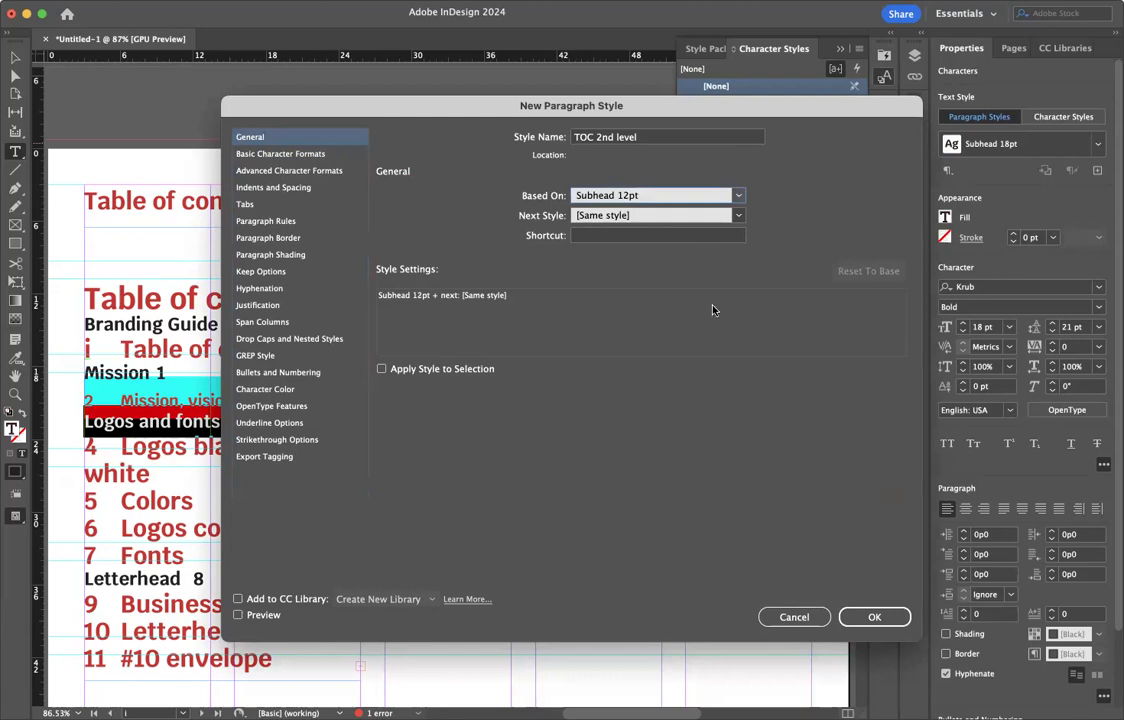
pyautogui.click(870, 617)
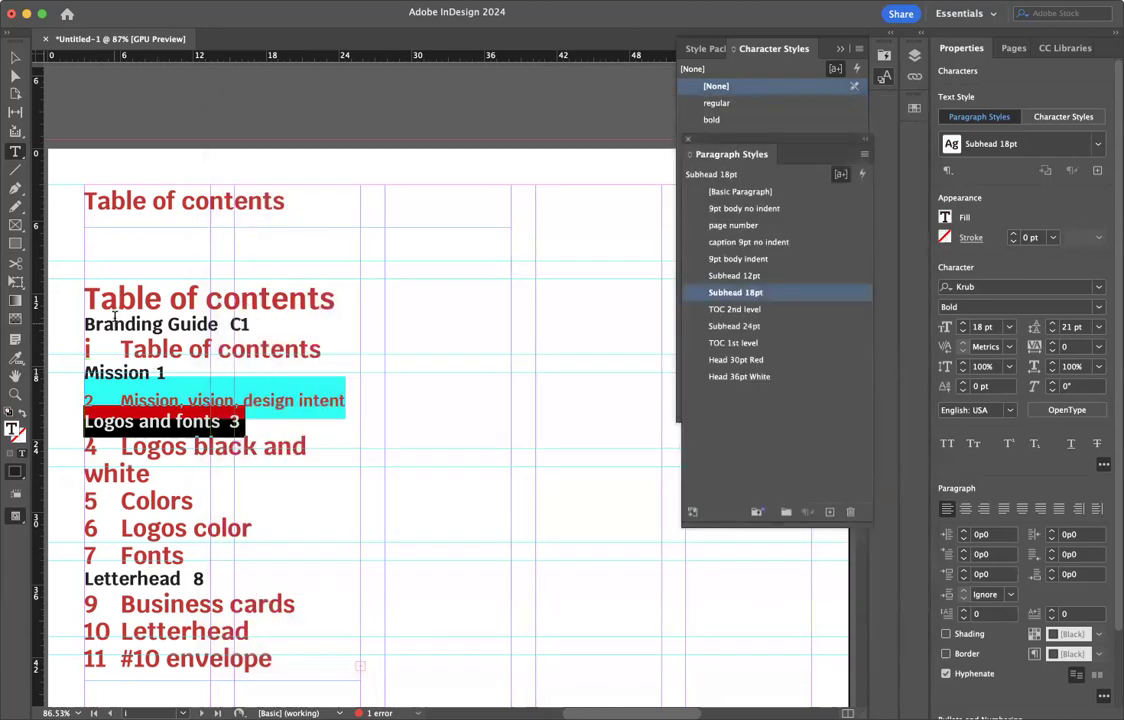
# - Reopen the placed table of contents' settings and give Head 36pt White the TOC Body Text entry style with no page number
pyautogui.click(88, 294)
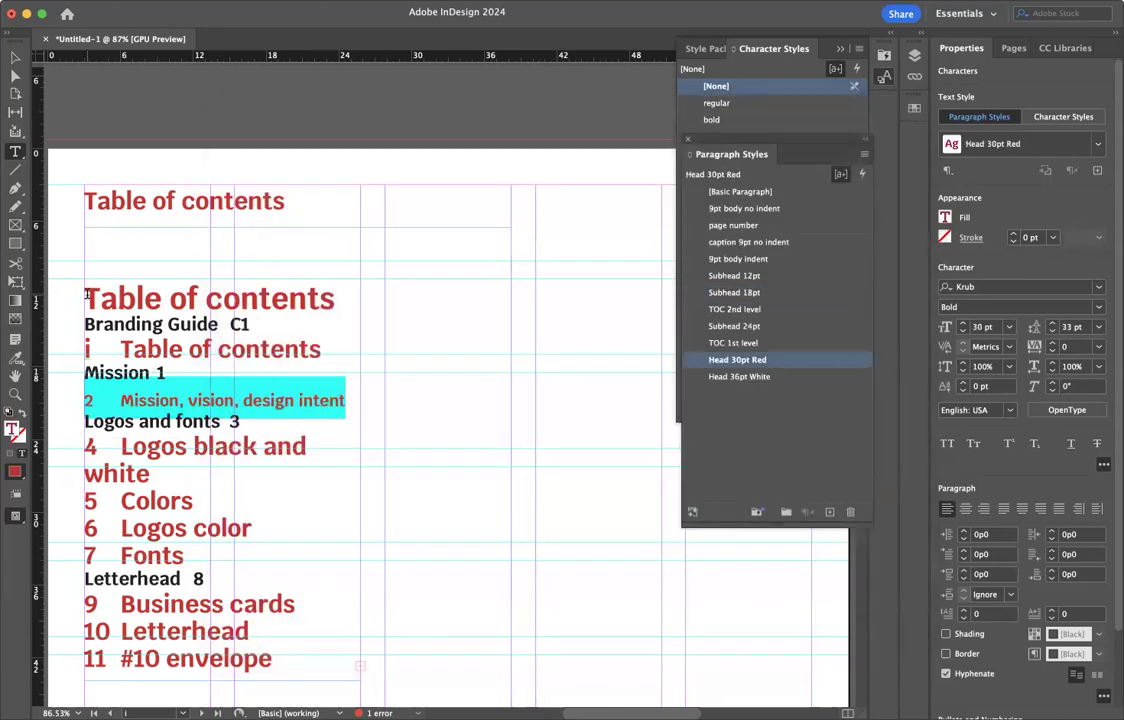
pyautogui.moveTo(85, 294); pyautogui.dragTo(100, 294)
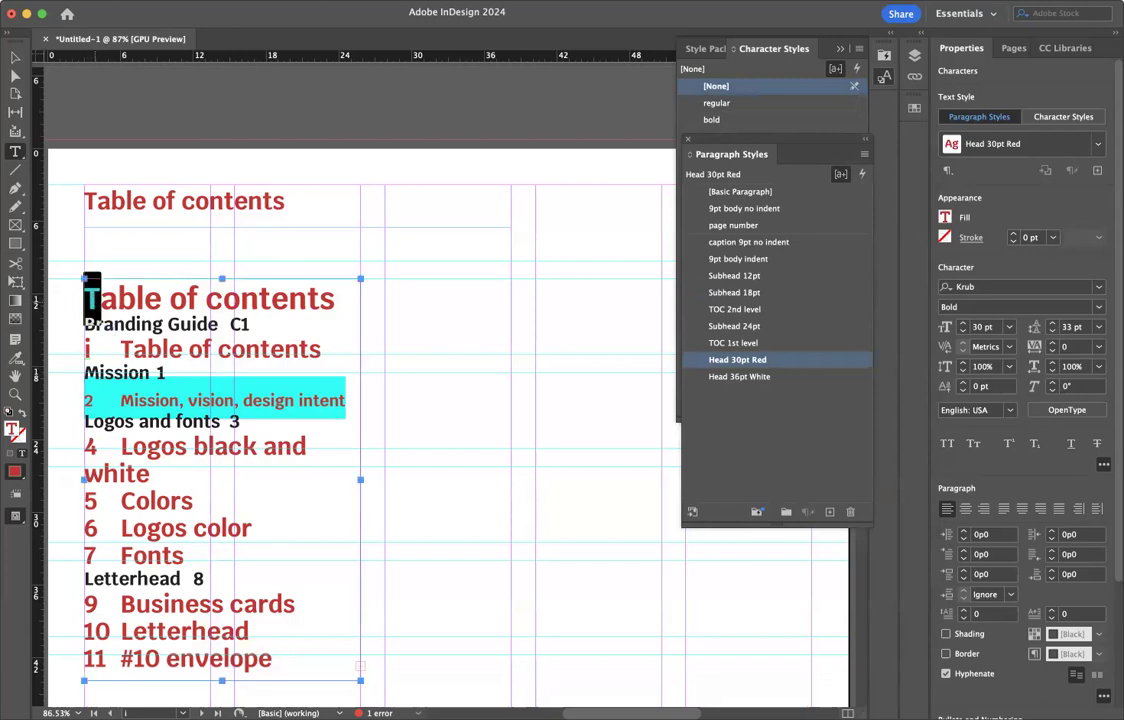
pyautogui.press('super+a')
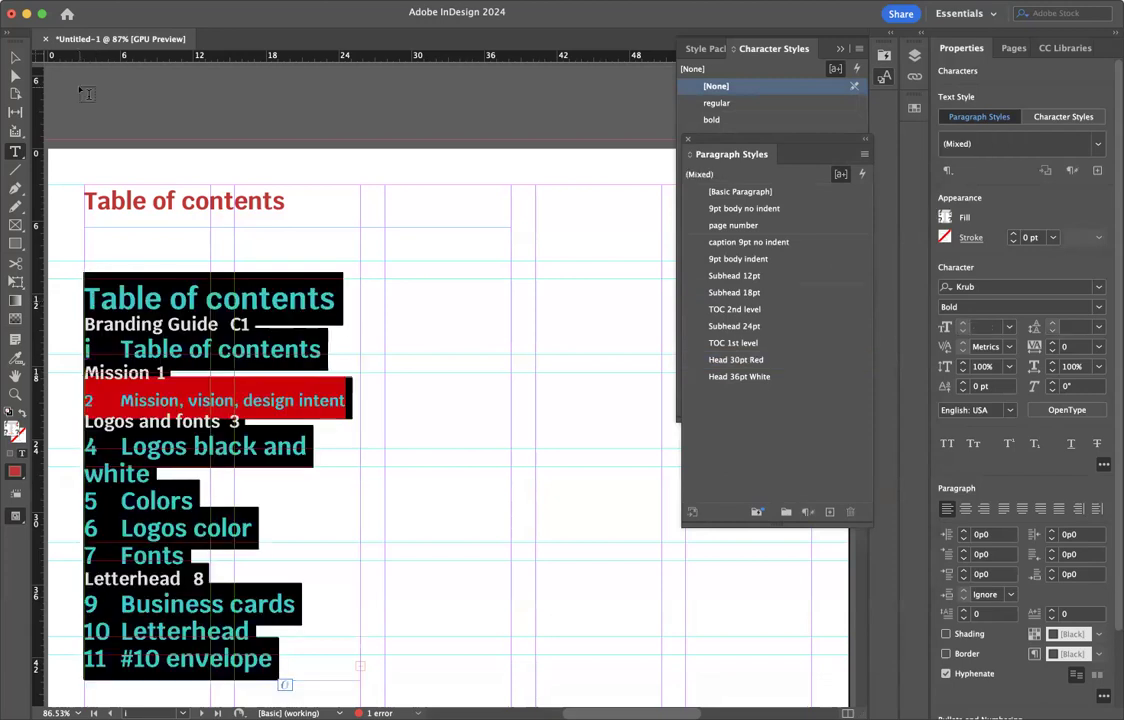
pyautogui.click(181, 14)
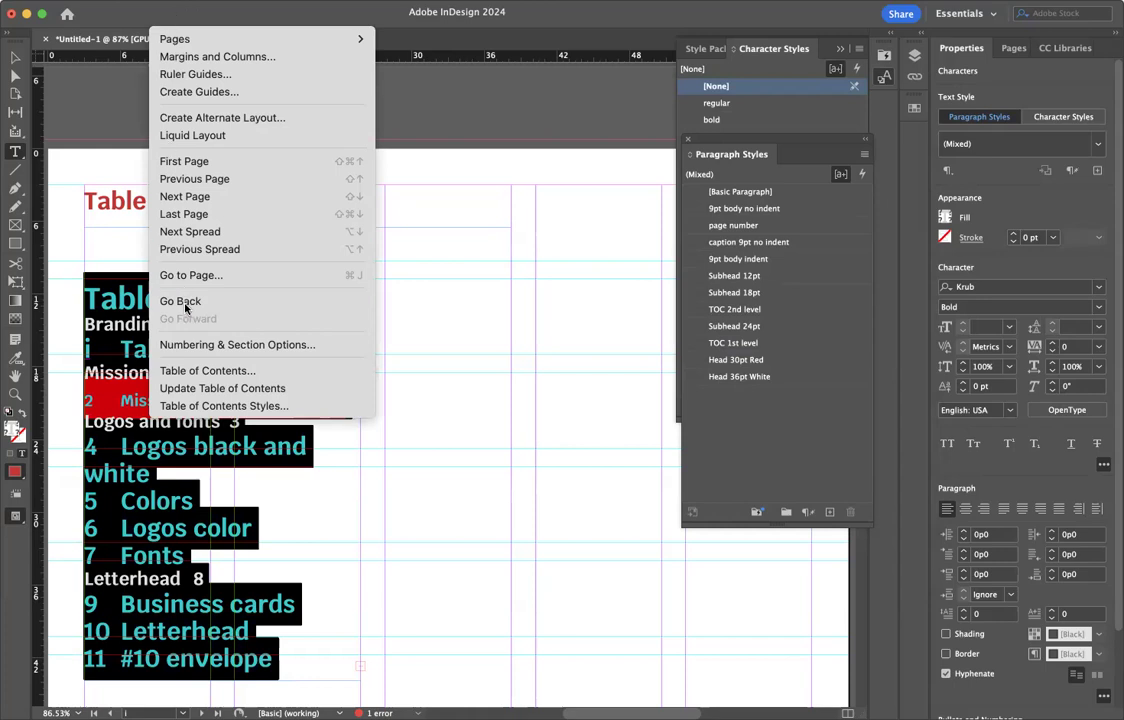
pyautogui.click(197, 372)
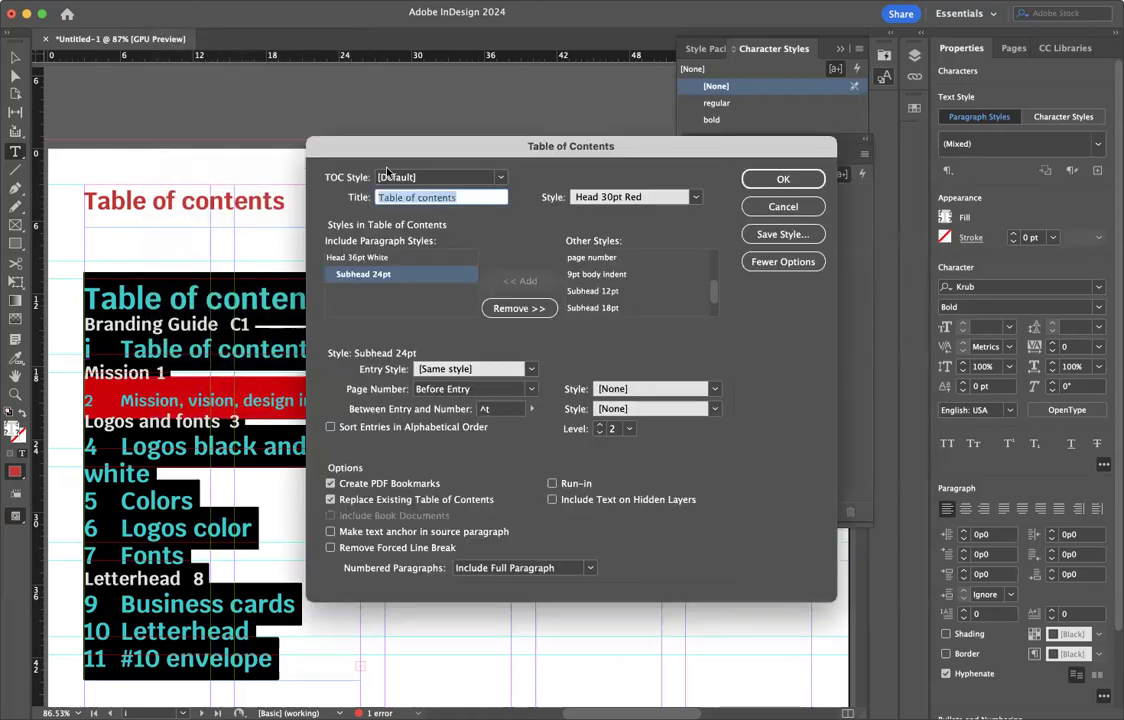
pyautogui.click(364, 259)
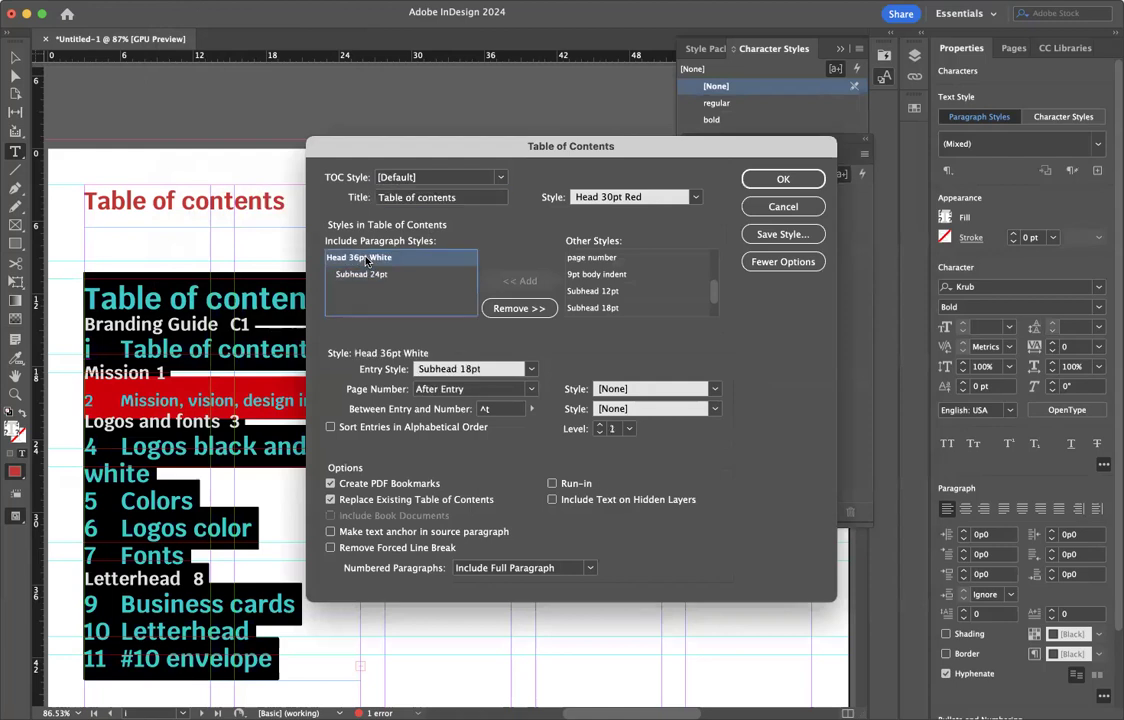
pyautogui.click(531, 370)
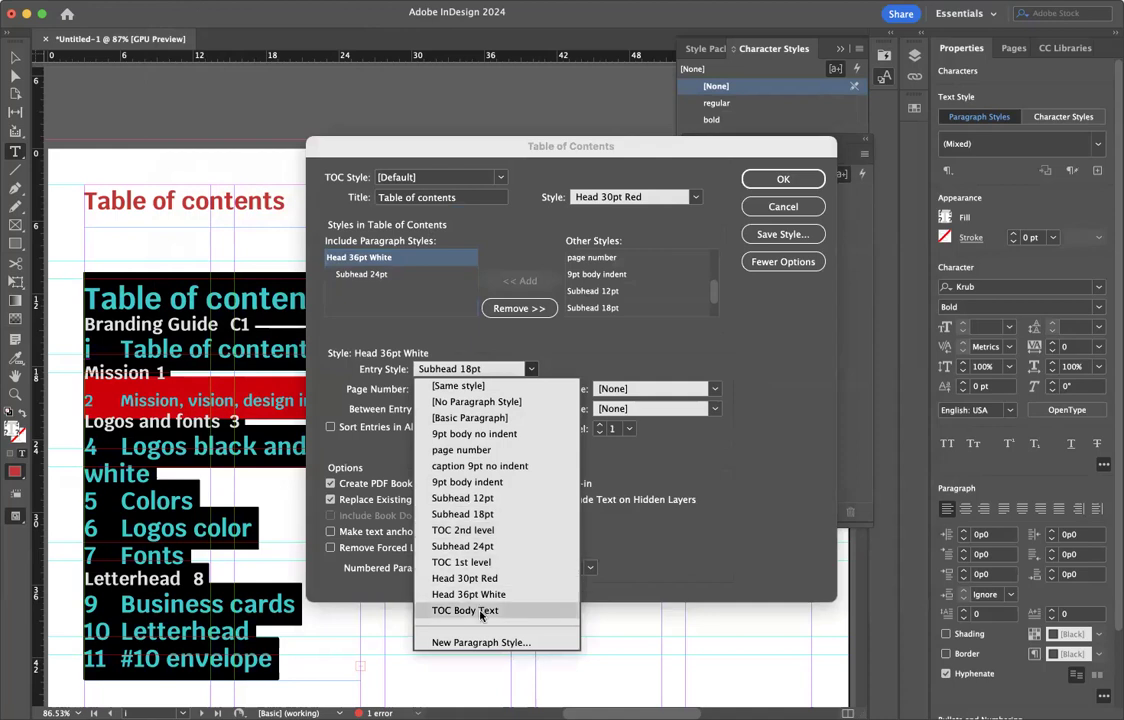
pyautogui.click(468, 610)
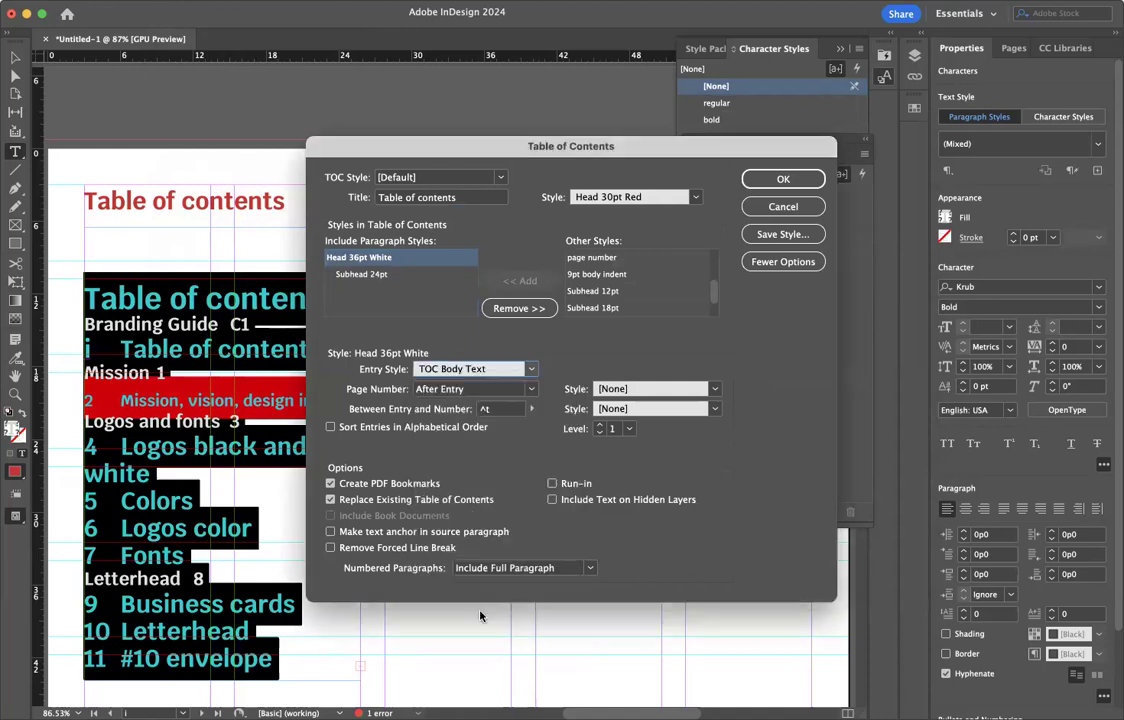
pyautogui.click(530, 389)
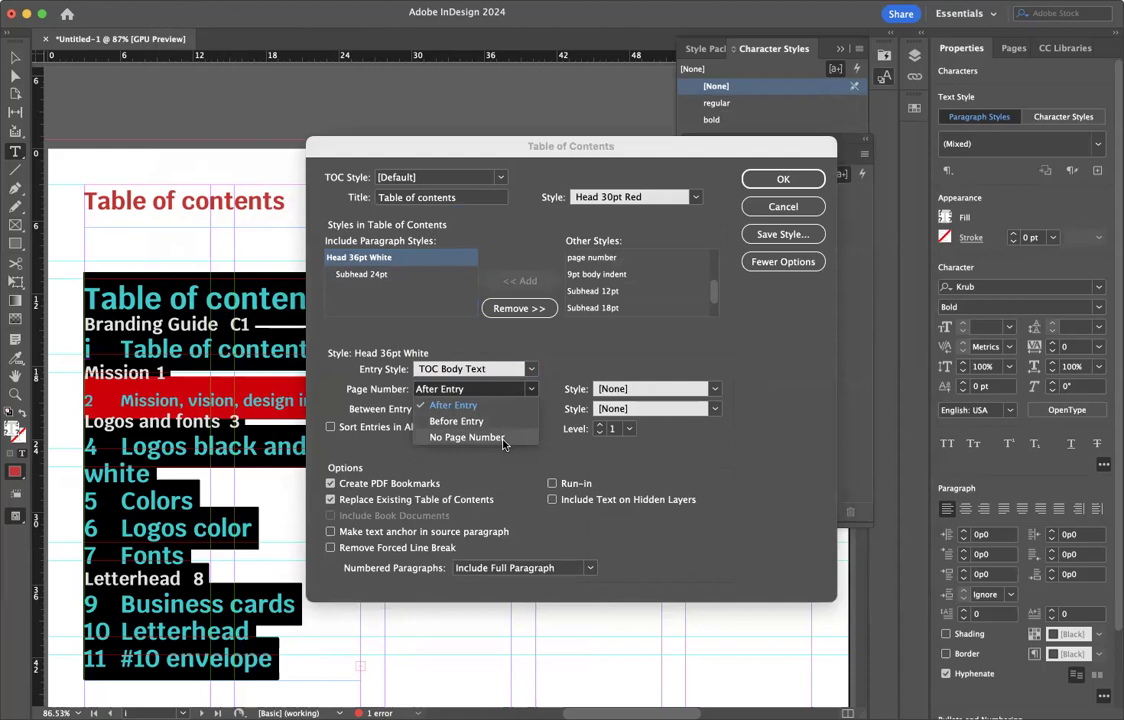
pyautogui.click(505, 440)
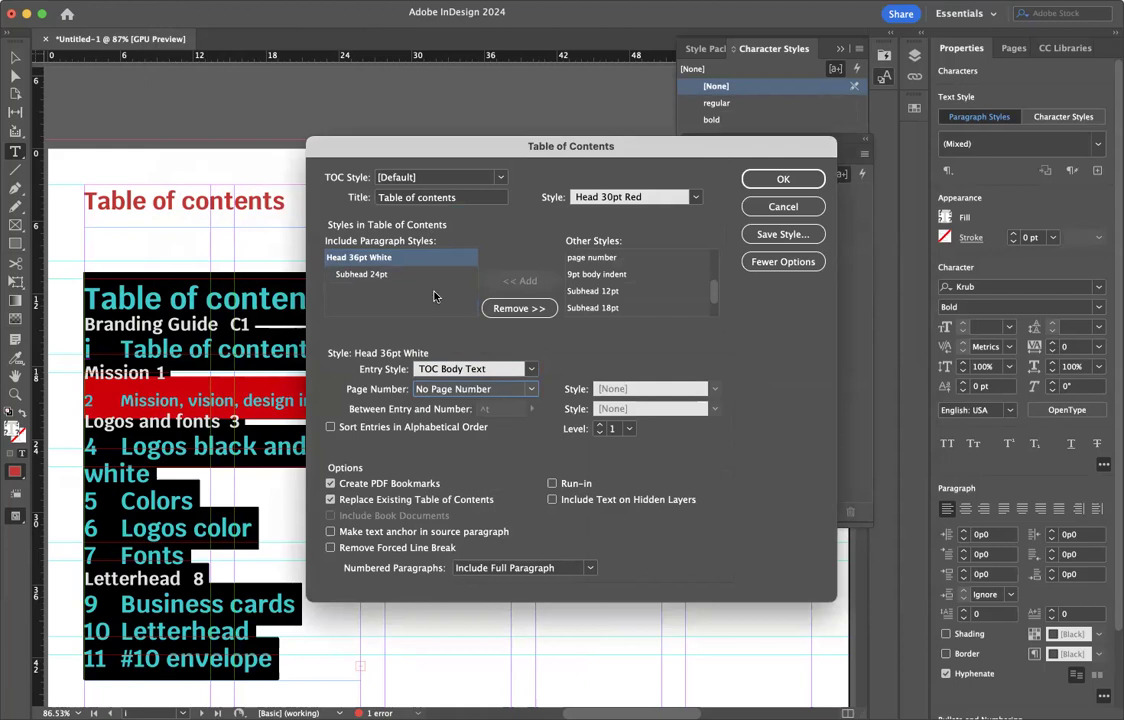
# - Set the entry style for Subhead 24pt to TOC 2nd level and regenerate the table of contents
pyautogui.click(372, 274)
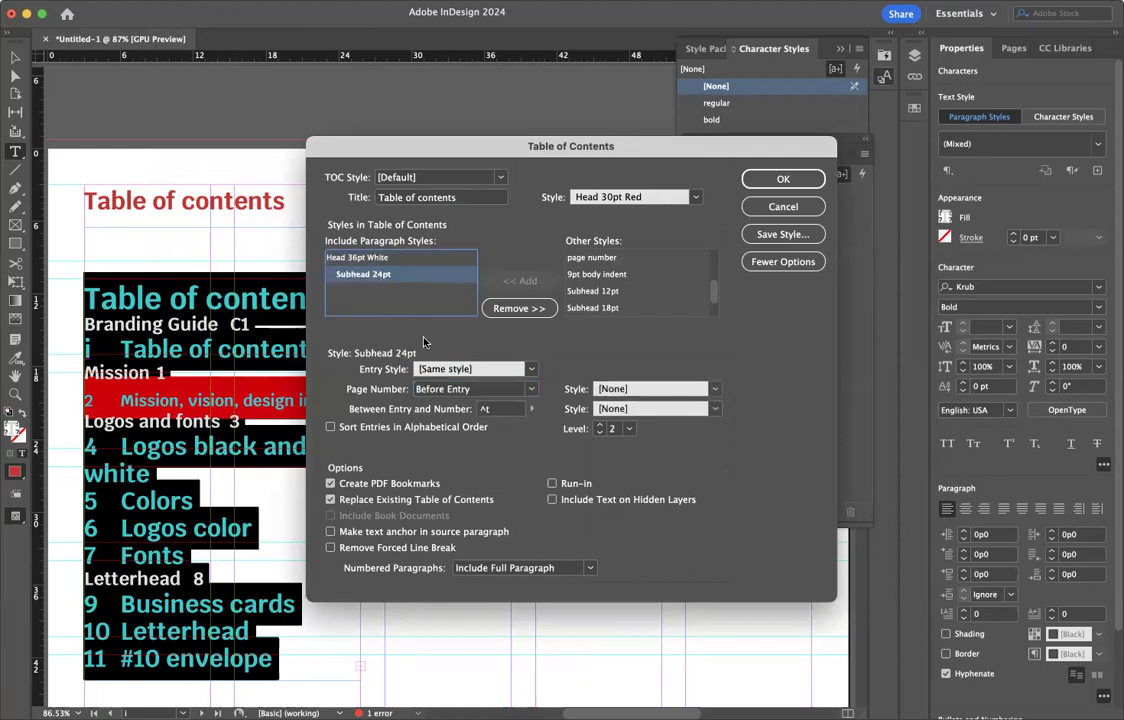
pyautogui.click(530, 370)
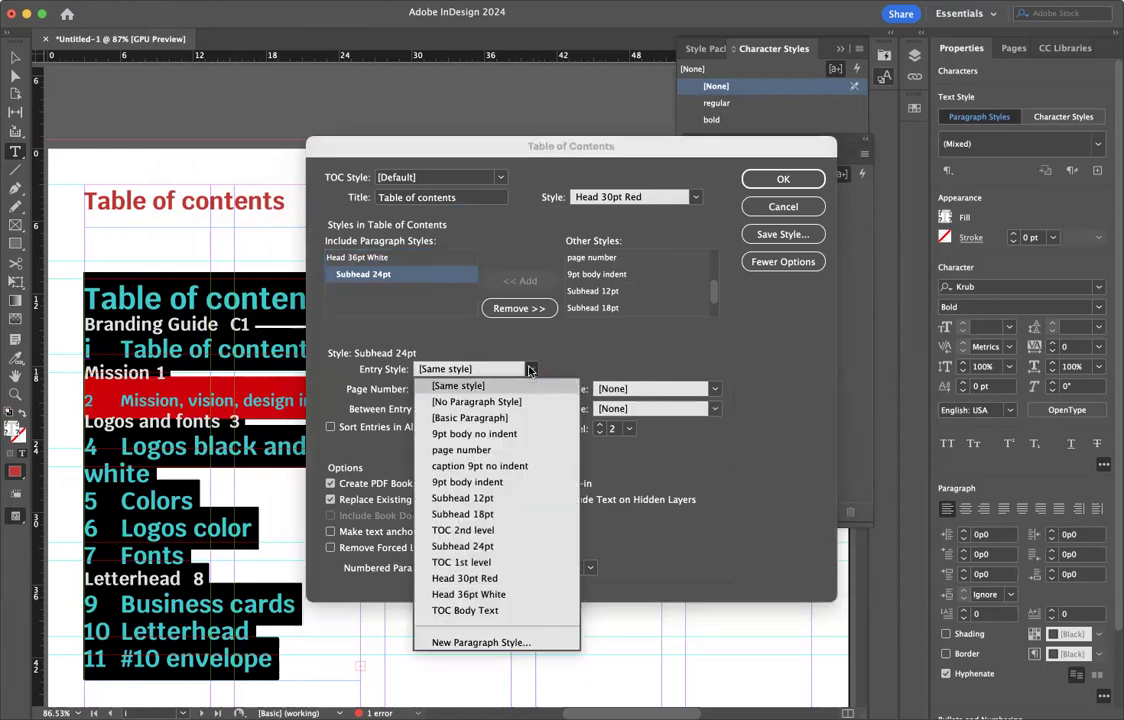
pyautogui.click(489, 532)
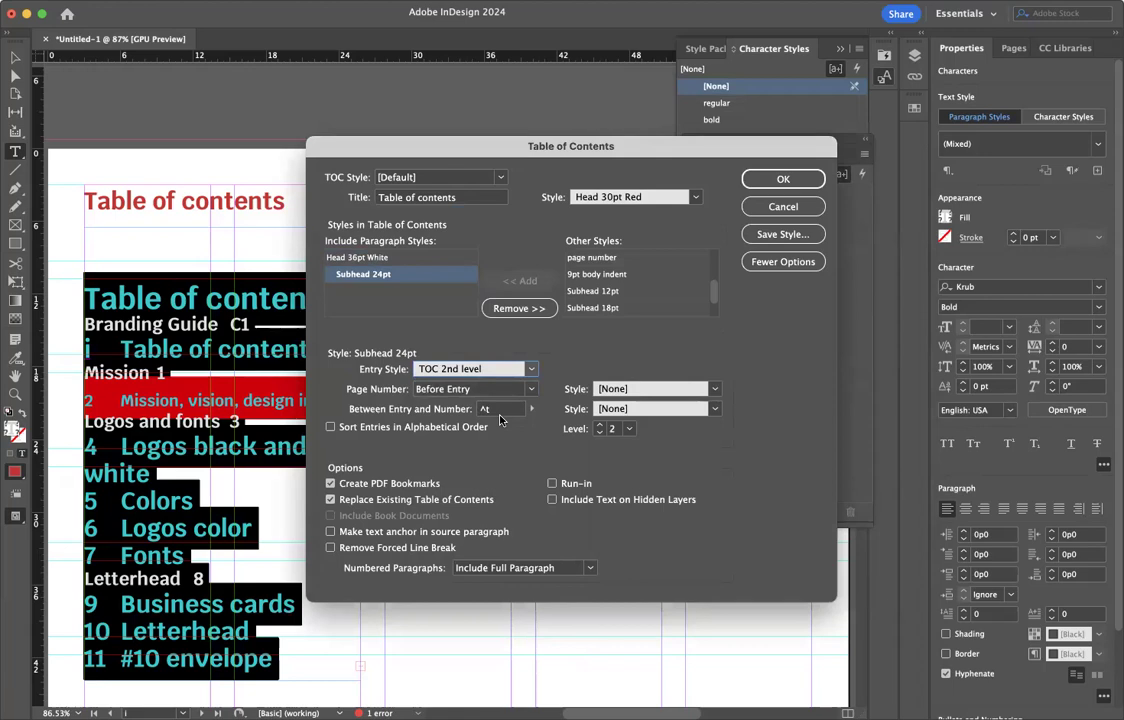
pyautogui.click(776, 180)
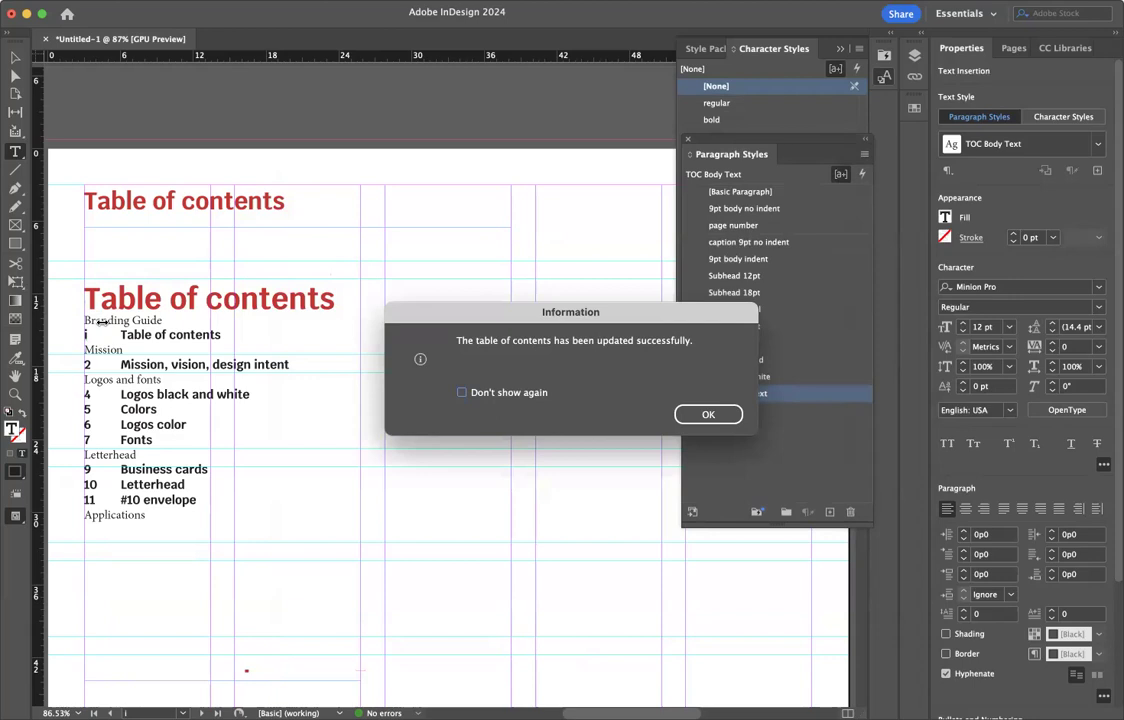
pyautogui.click(710, 415)
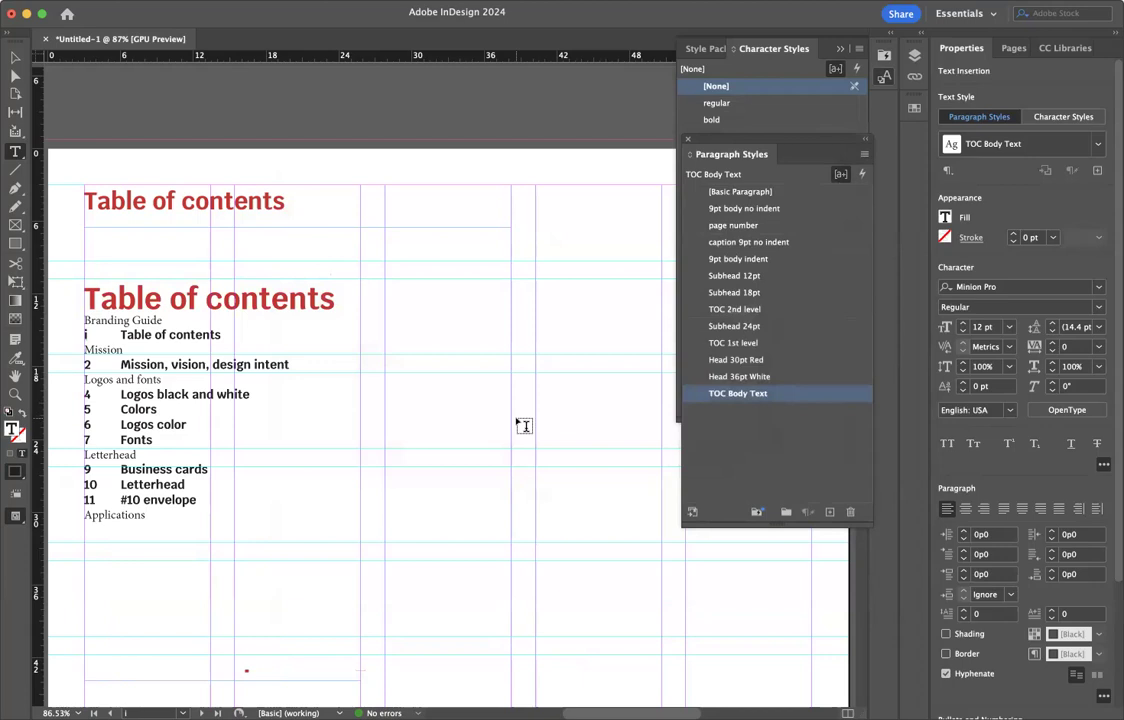
# - Move TOC 2nd level below TOC Body Text in the paragraph styles list and check the styles of the first two contents entries
pyautogui.click(130, 322)
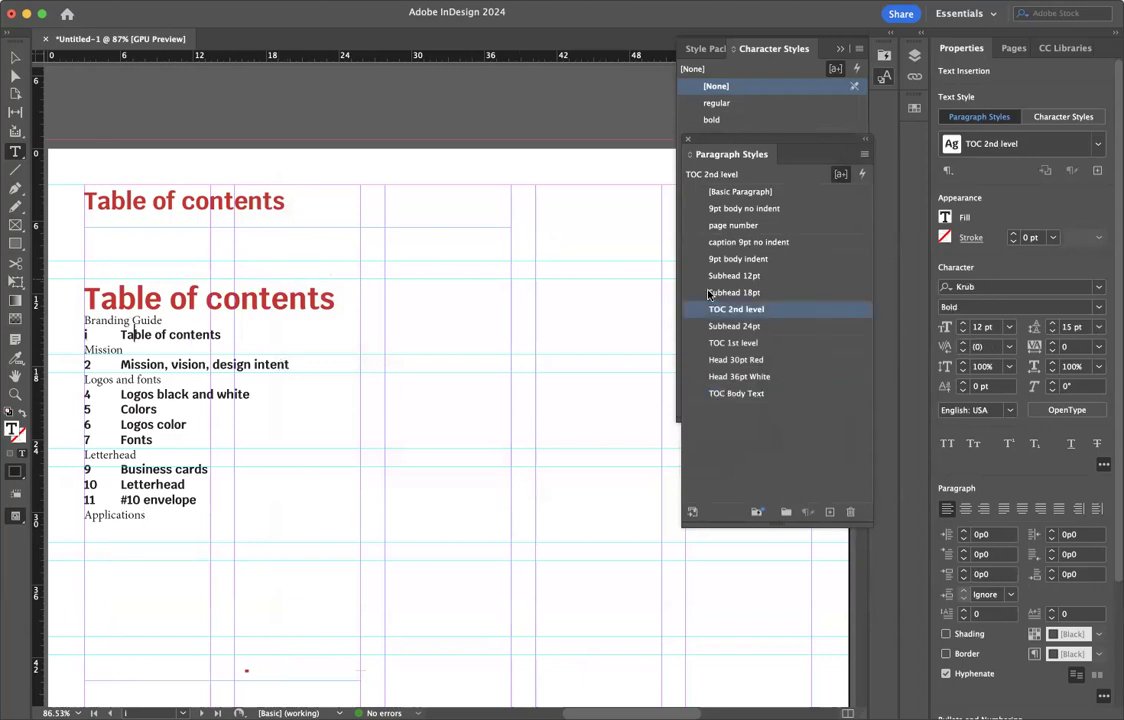
pyautogui.moveTo(695, 316); pyautogui.dragTo(695, 403)
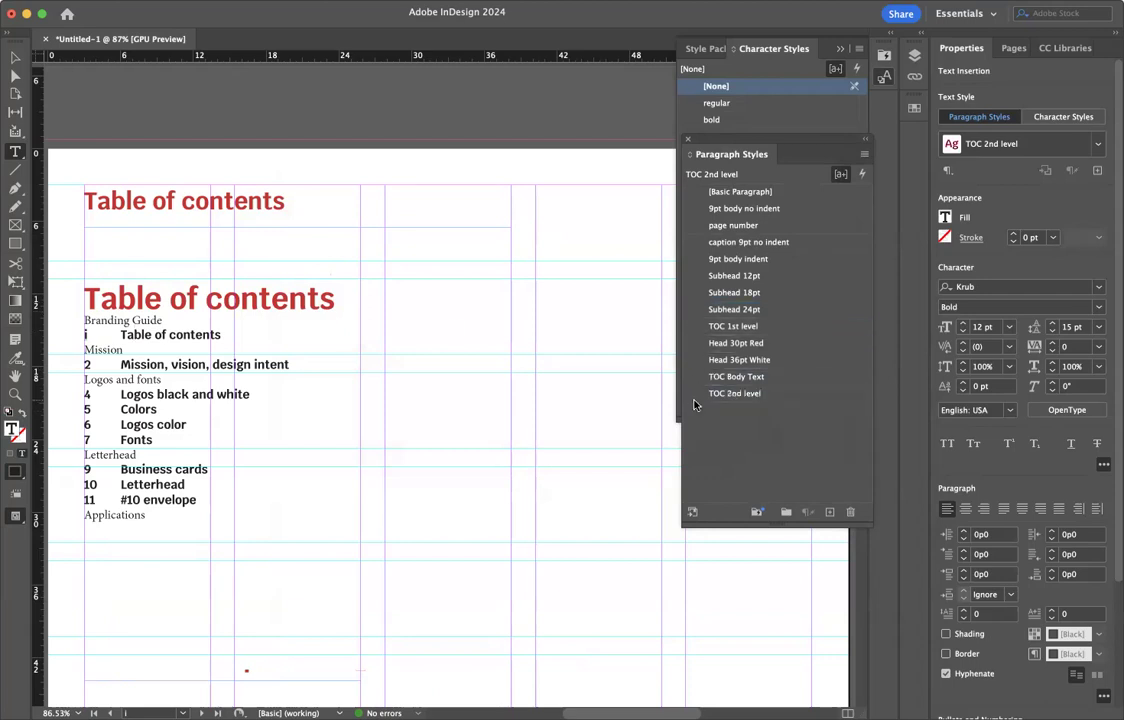
pyautogui.click(128, 335)
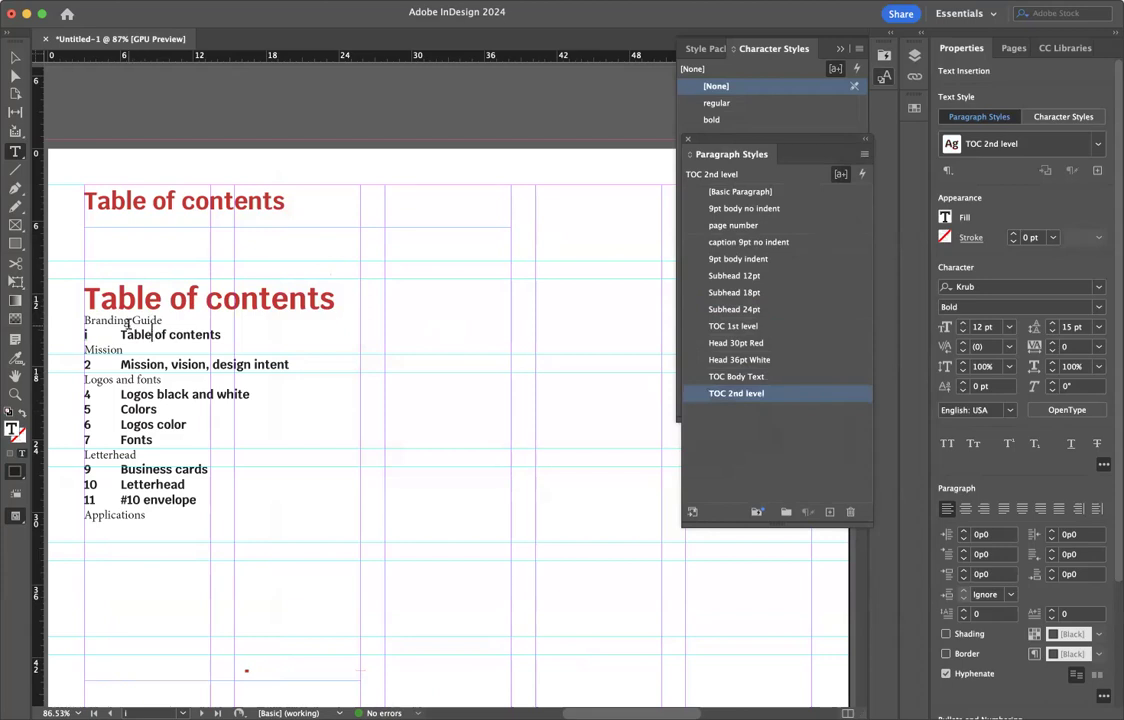
pyautogui.click(125, 320)
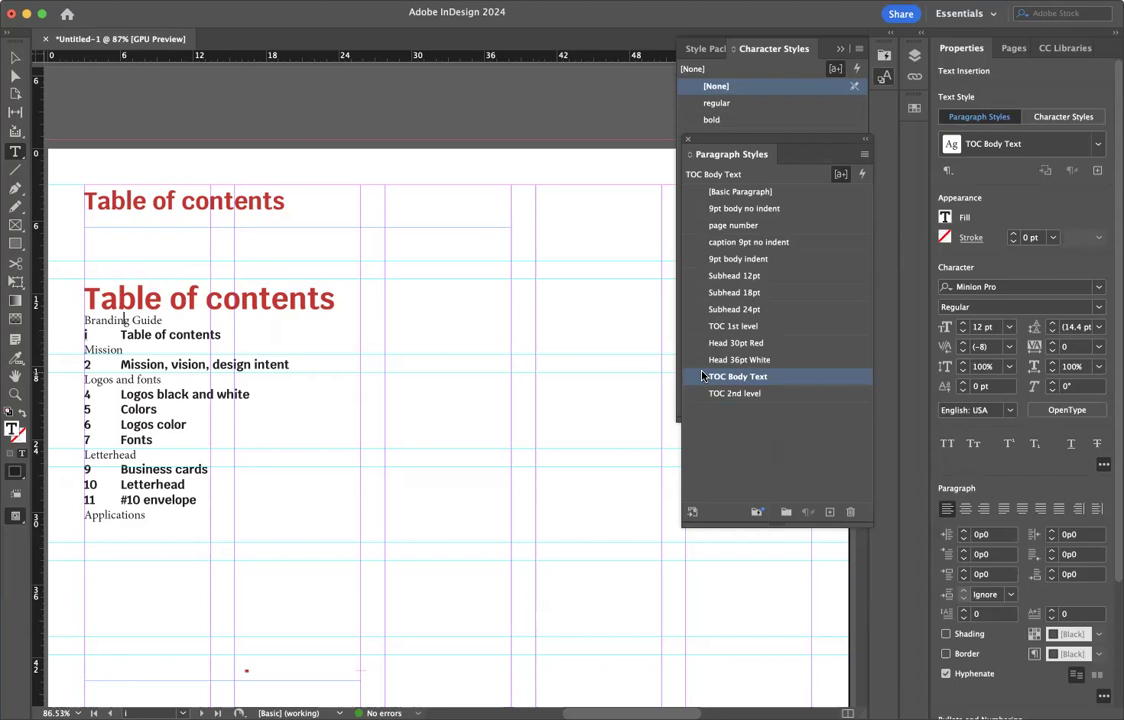
# - Apply TOC 1st level to the "Branding Guide" entry and order the styles TOC 1st level, TOC 2nd level, TOC Body Text below Head 36pt White
pyautogui.click(718, 328)
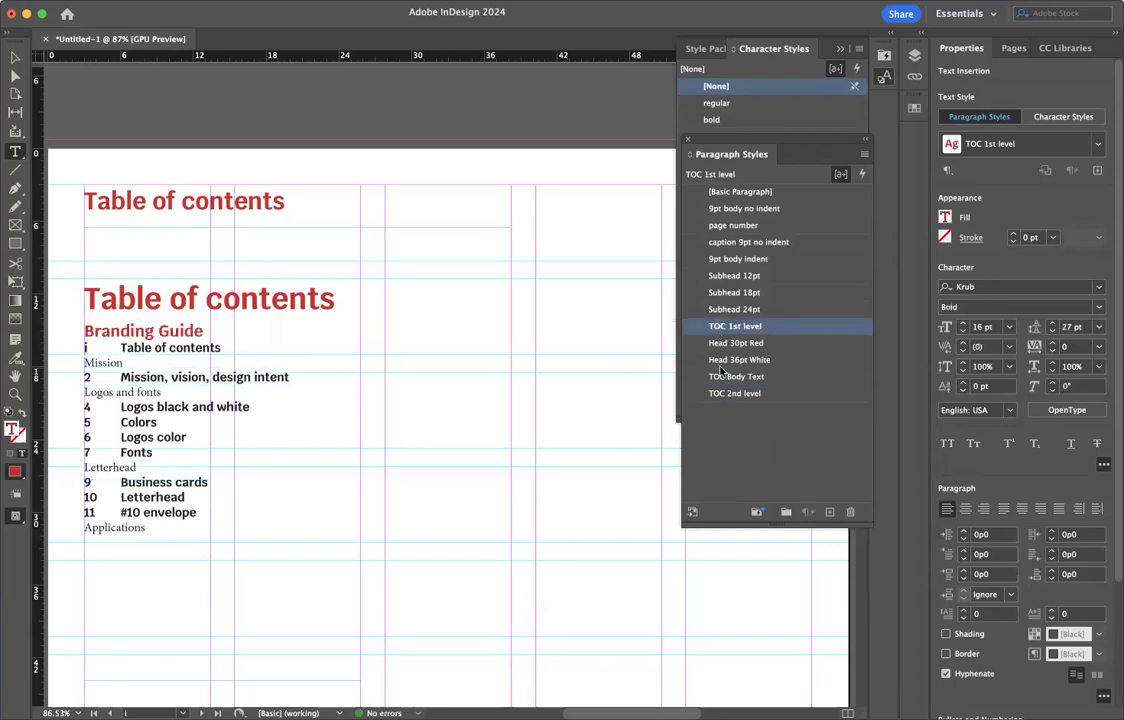
pyautogui.moveTo(699, 328); pyautogui.dragTo(708, 405)
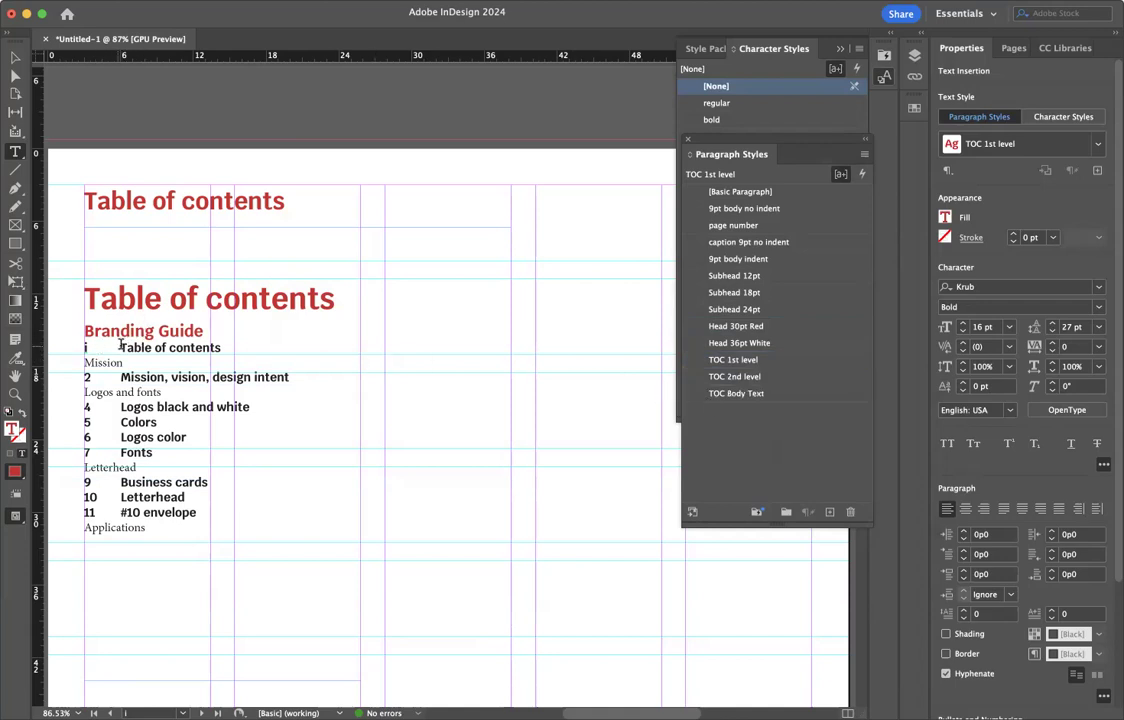
# - Select the whole table of contents, set the entry style for Head 36pt White to TOC 1st level, and regenerate it
pyautogui.click(86, 307)
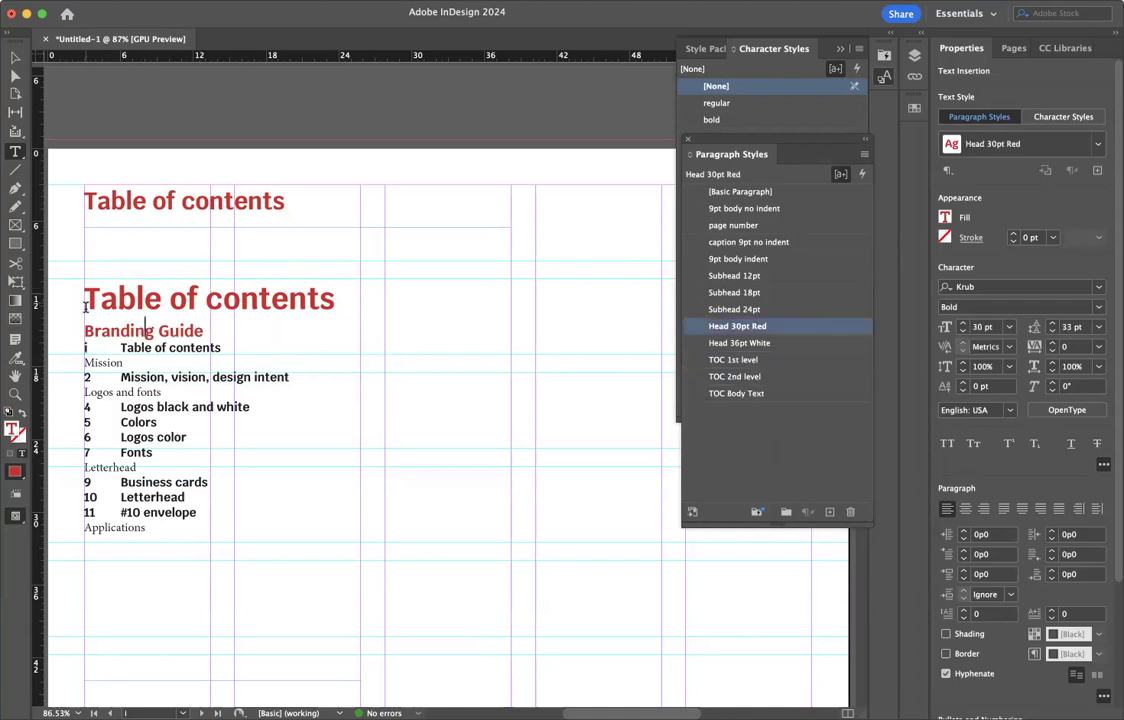
pyautogui.moveTo(86, 307); pyautogui.dragTo(196, 567)
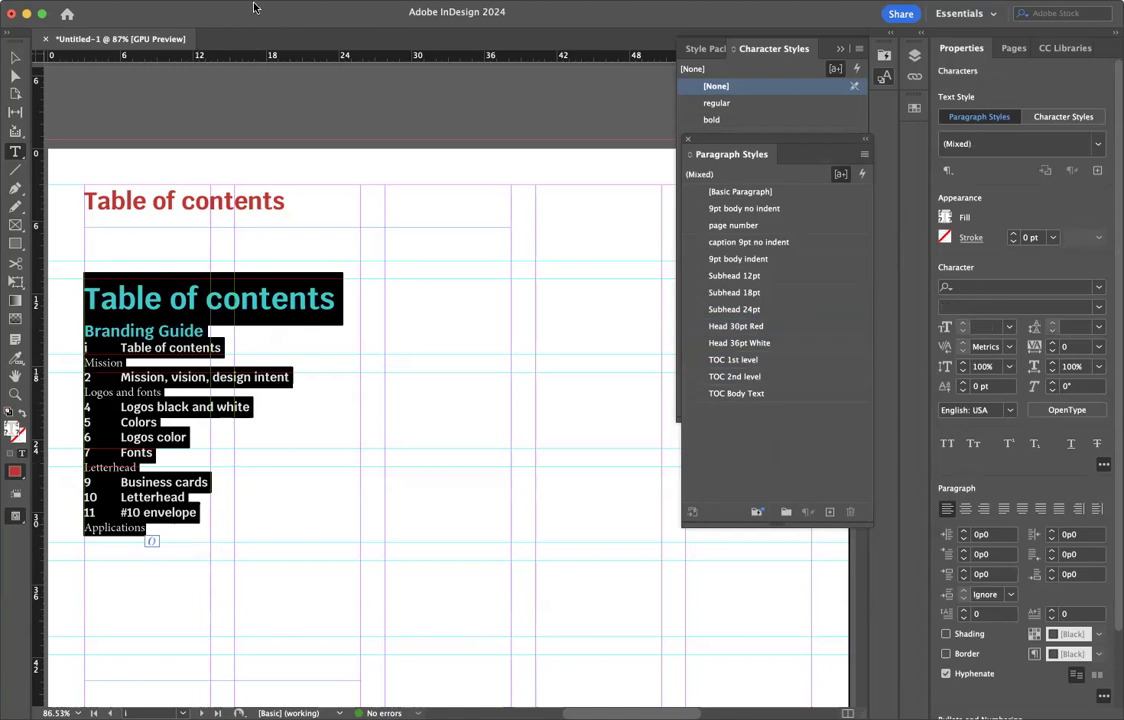
pyautogui.click(178, 15)
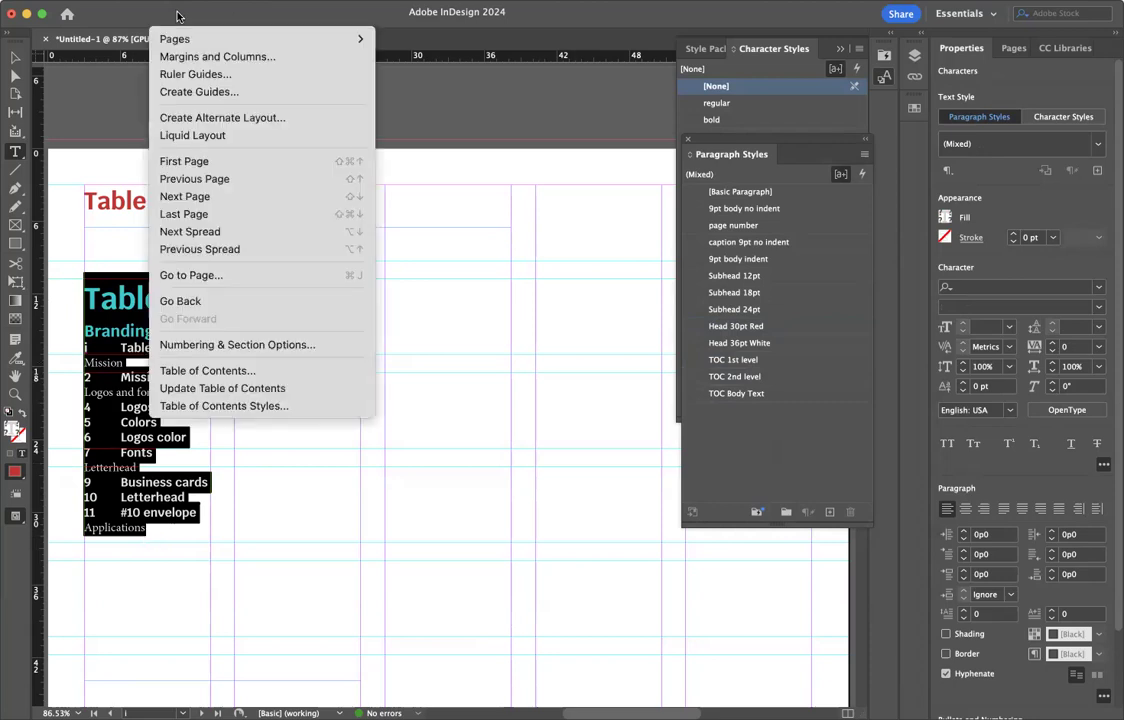
pyautogui.click(207, 371)
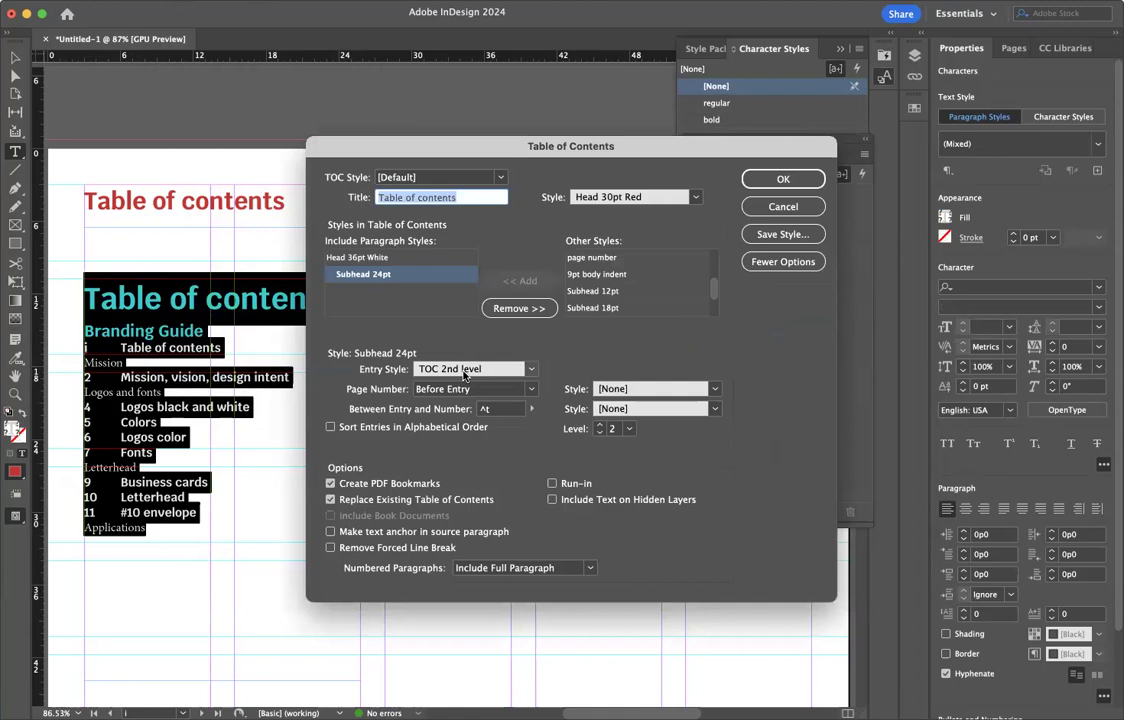
pyautogui.click(368, 258)
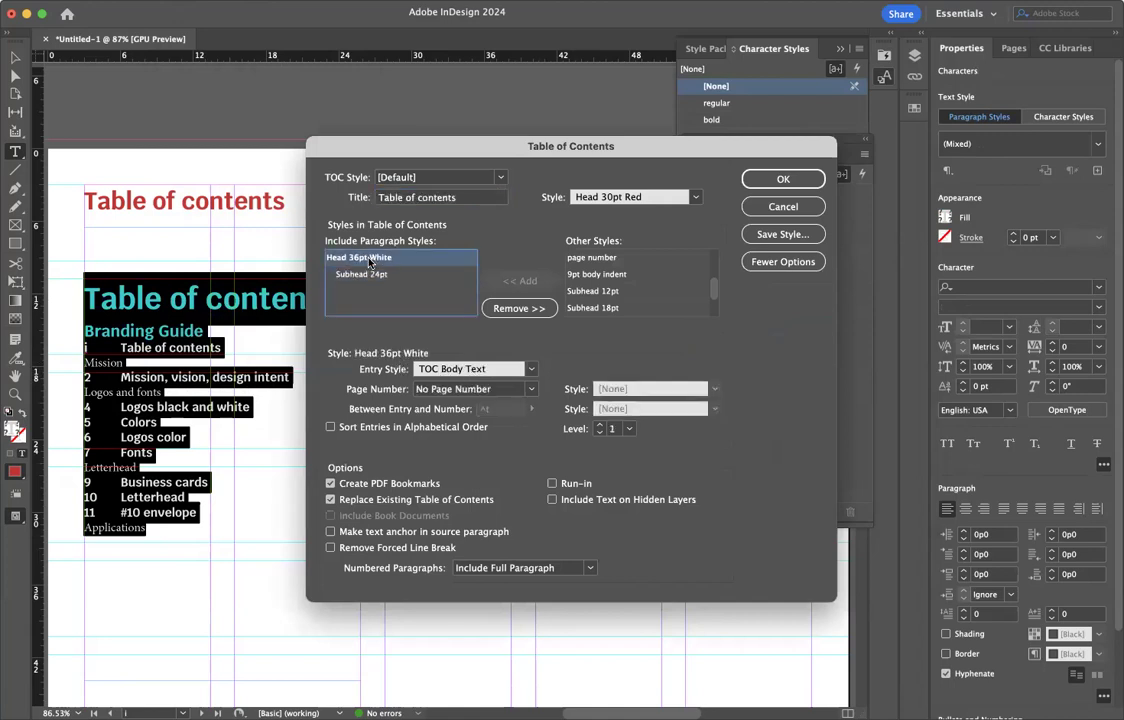
pyautogui.click(517, 370)
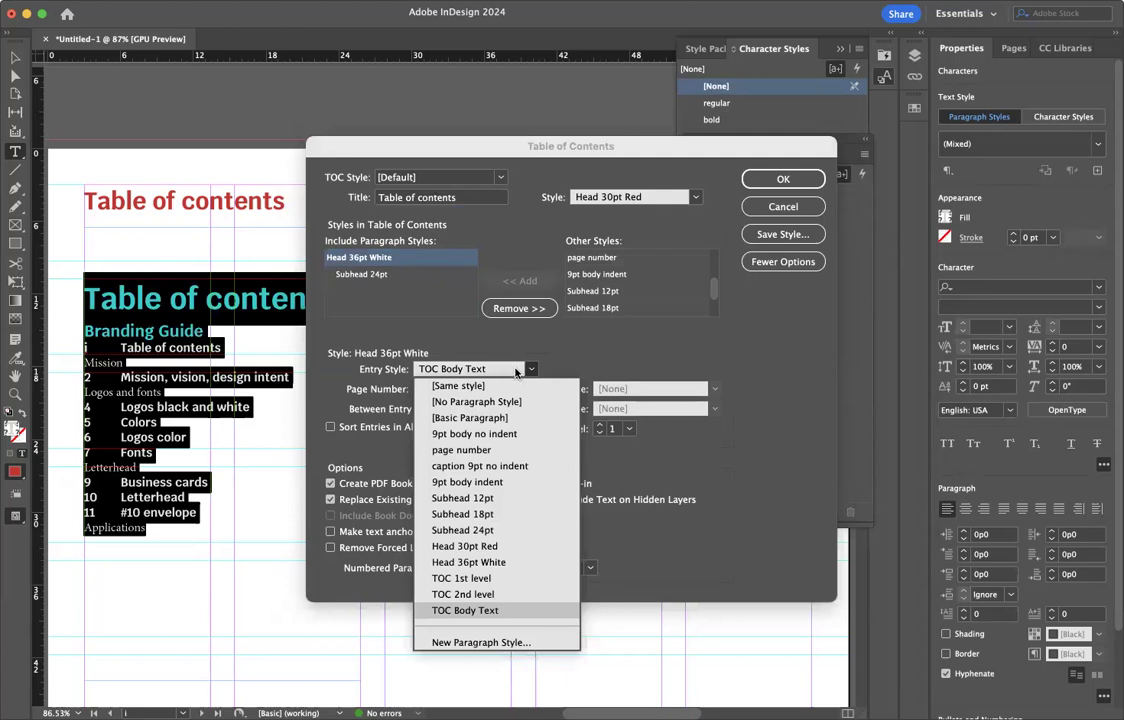
pyautogui.click(470, 578)
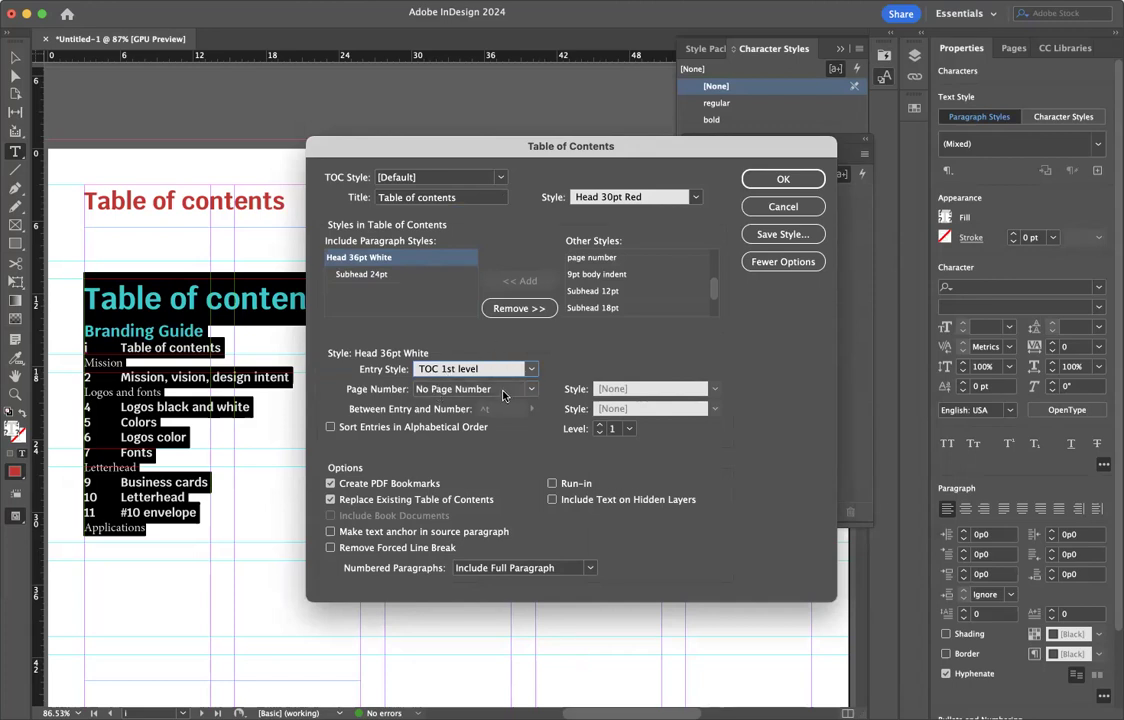
pyautogui.click(376, 276)
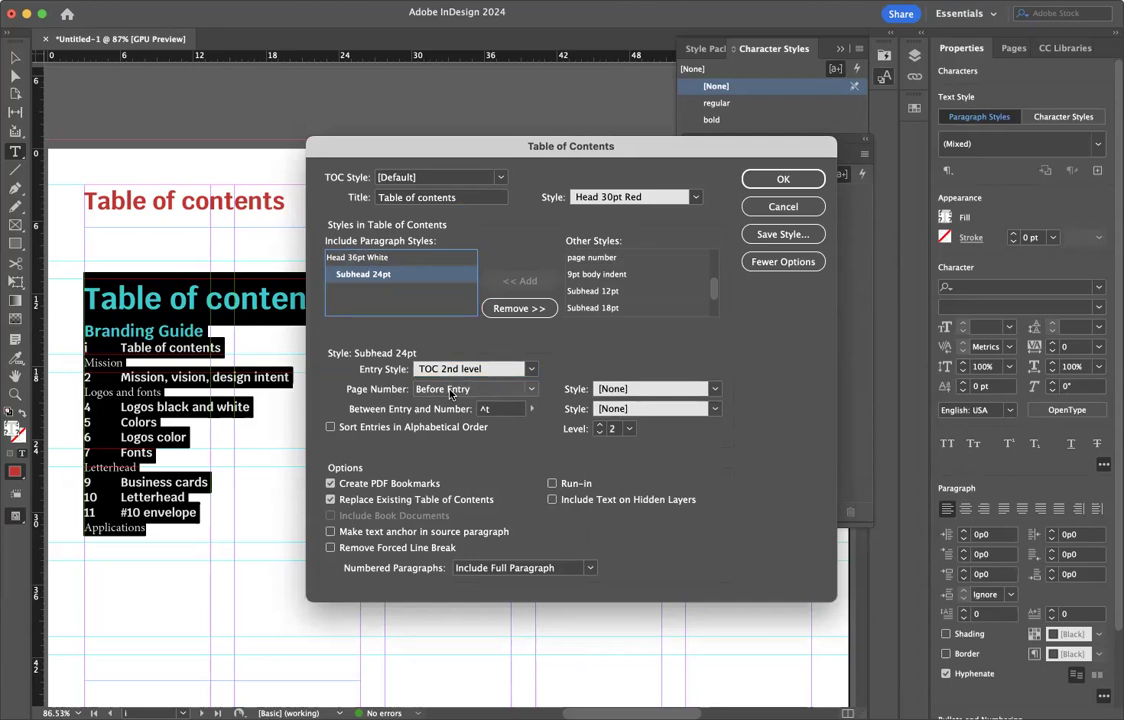
pyautogui.click(759, 179)
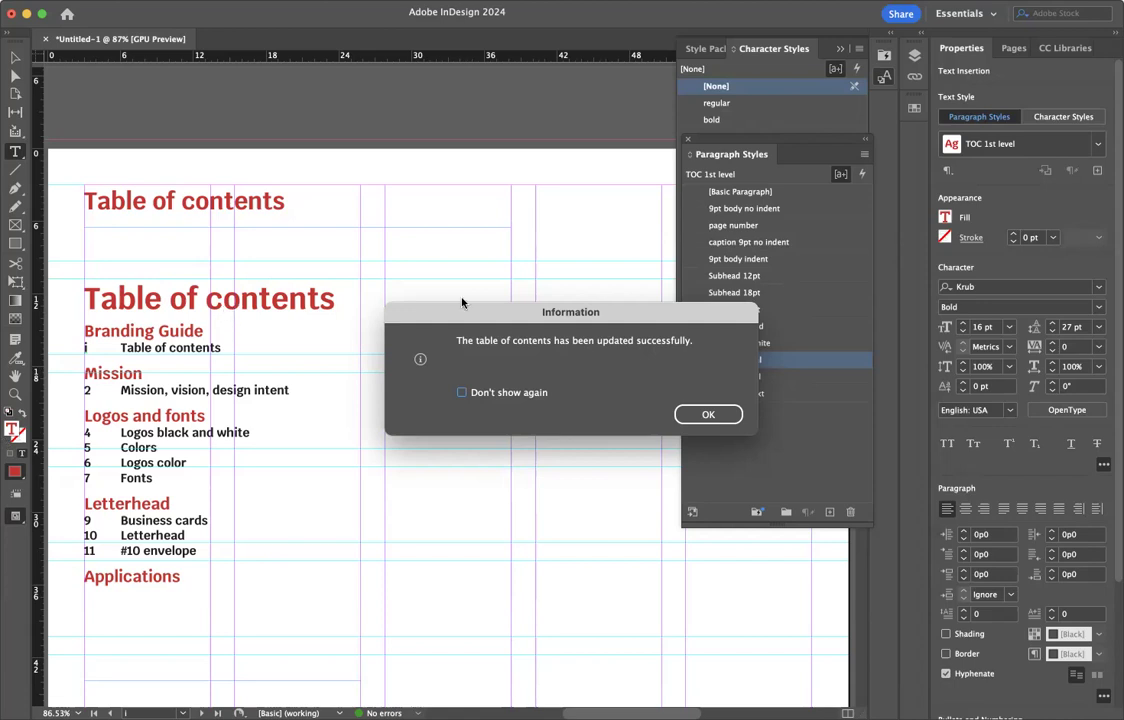
pyautogui.click(704, 415)
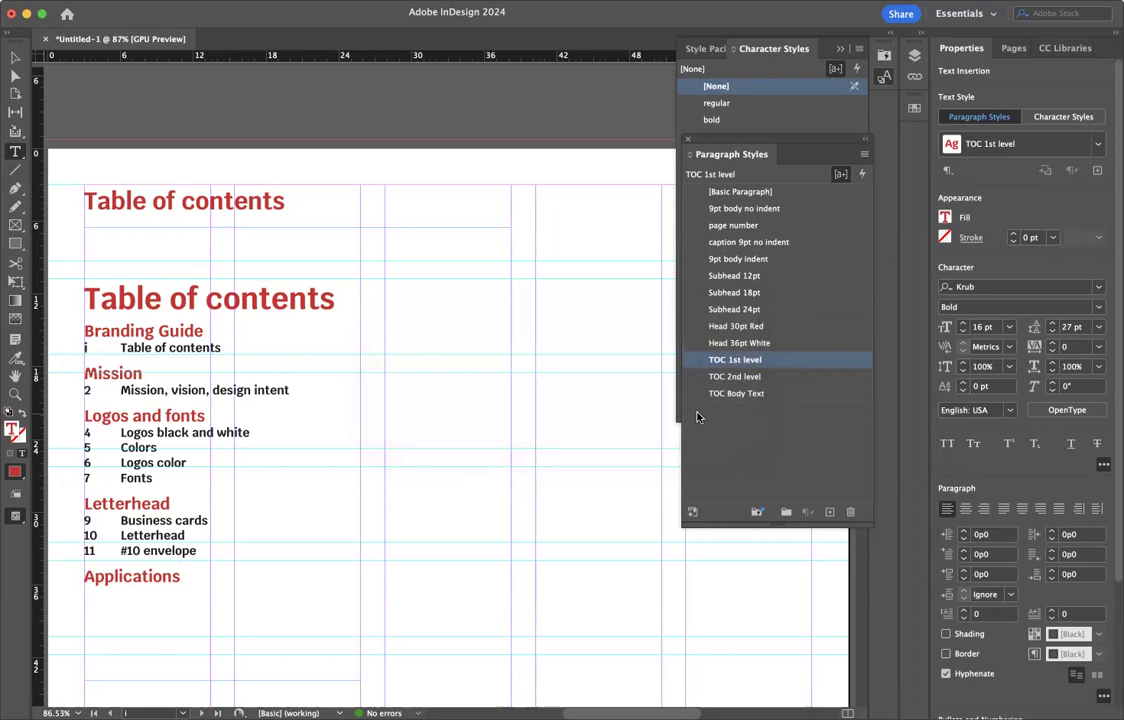
# - Change the title style of the generated table of contents to Subhead 24pt and update it
pyautogui.click(302, 298)
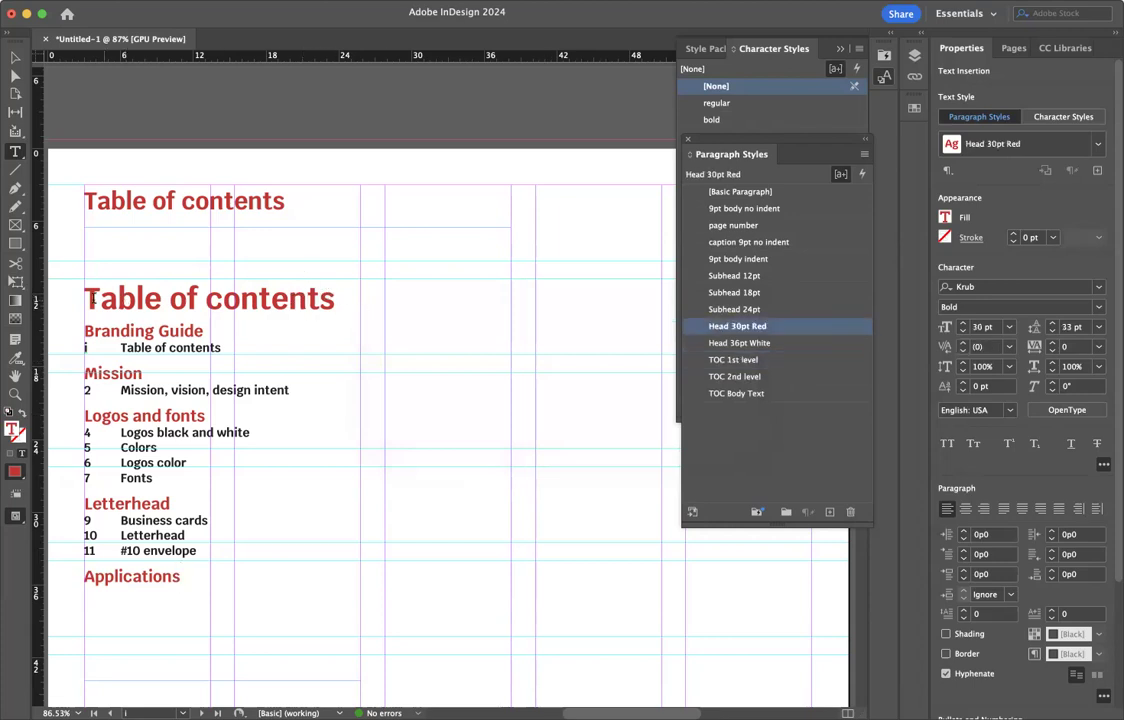
pyautogui.moveTo(80, 270); pyautogui.dragTo(252, 633)
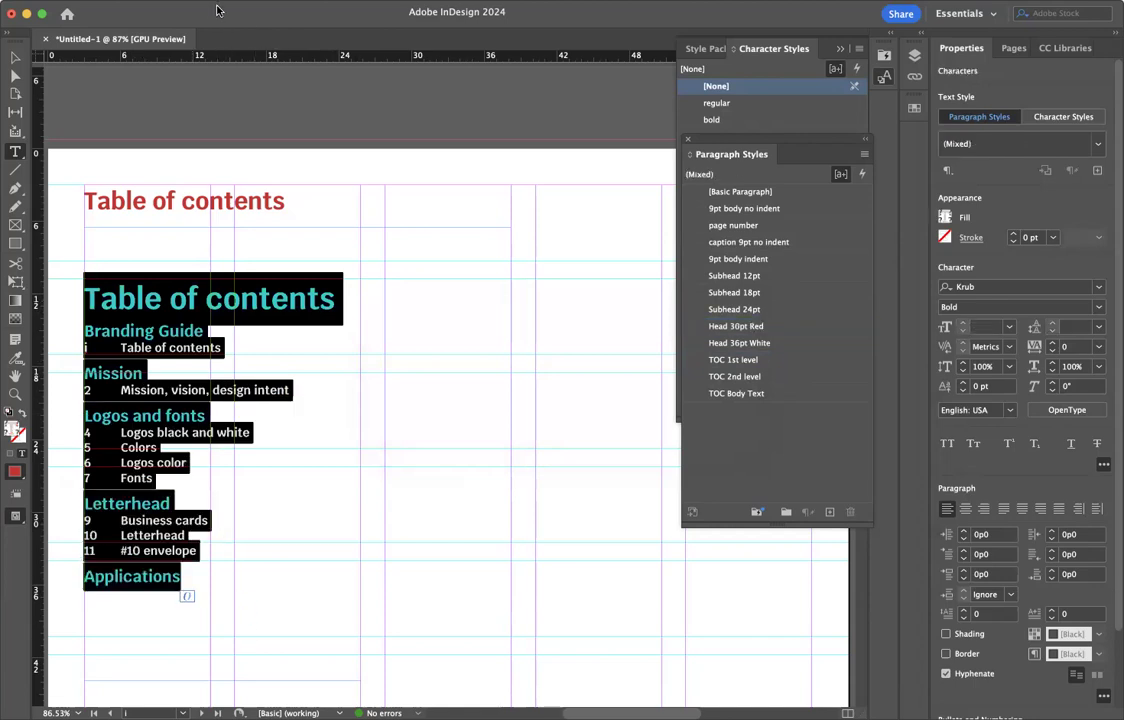
pyautogui.click(175, 15)
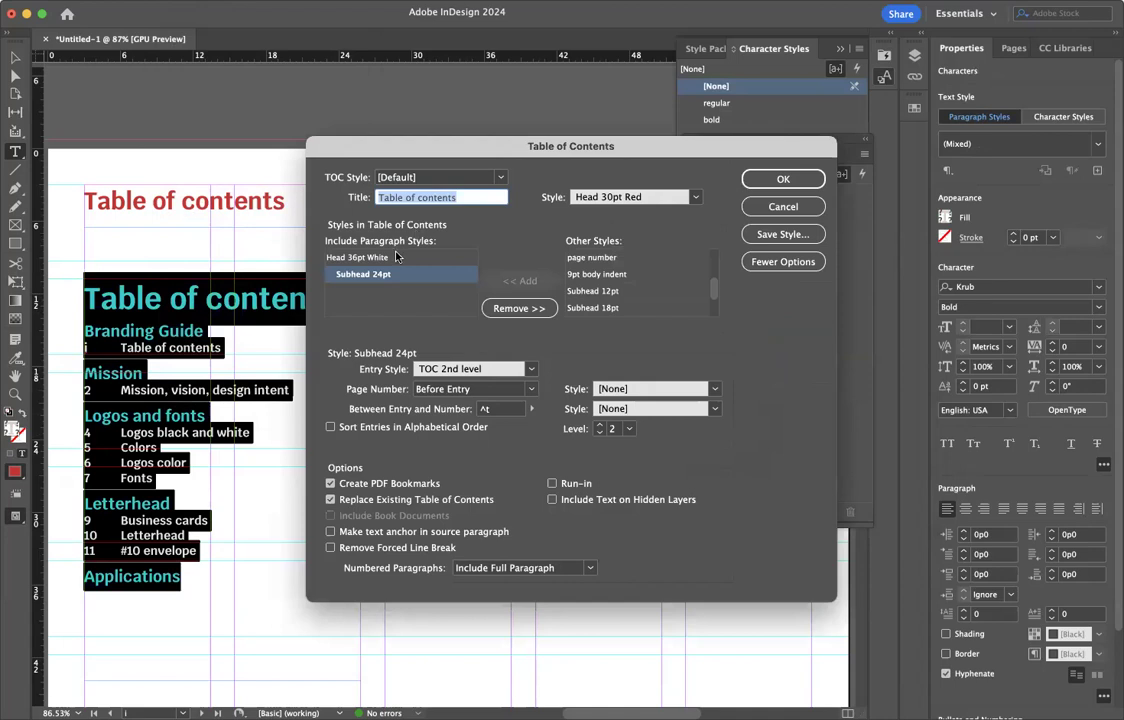
pyautogui.click(695, 198)
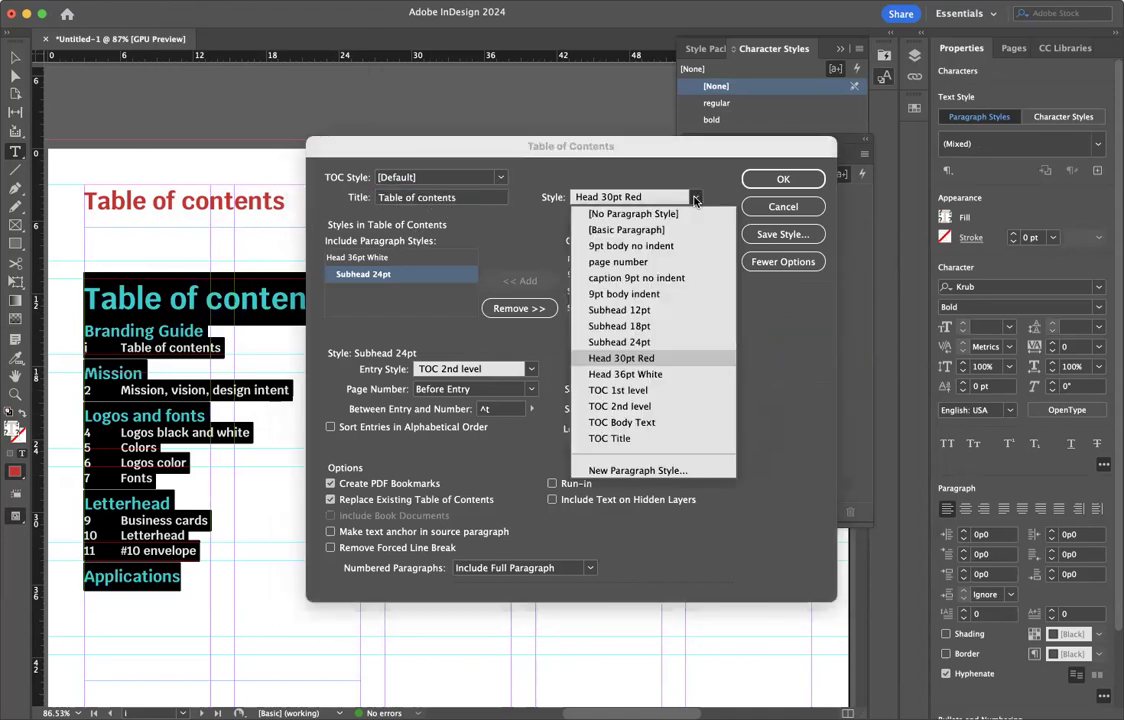
pyautogui.click(620, 342)
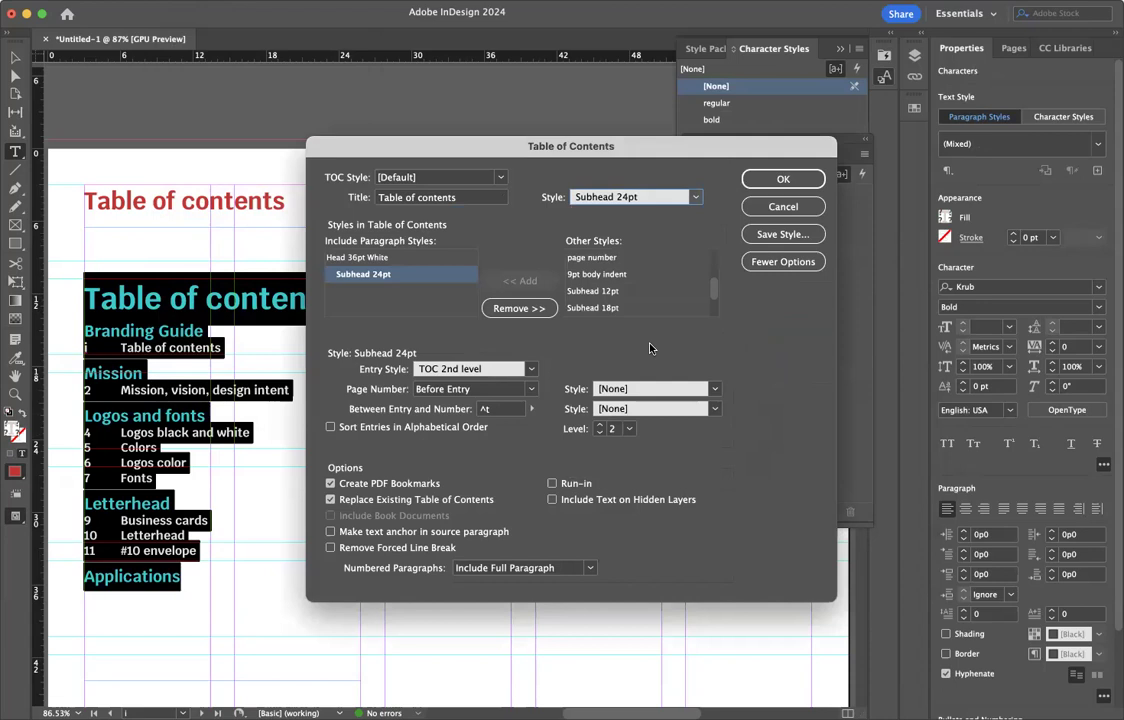
pyautogui.click(784, 178)
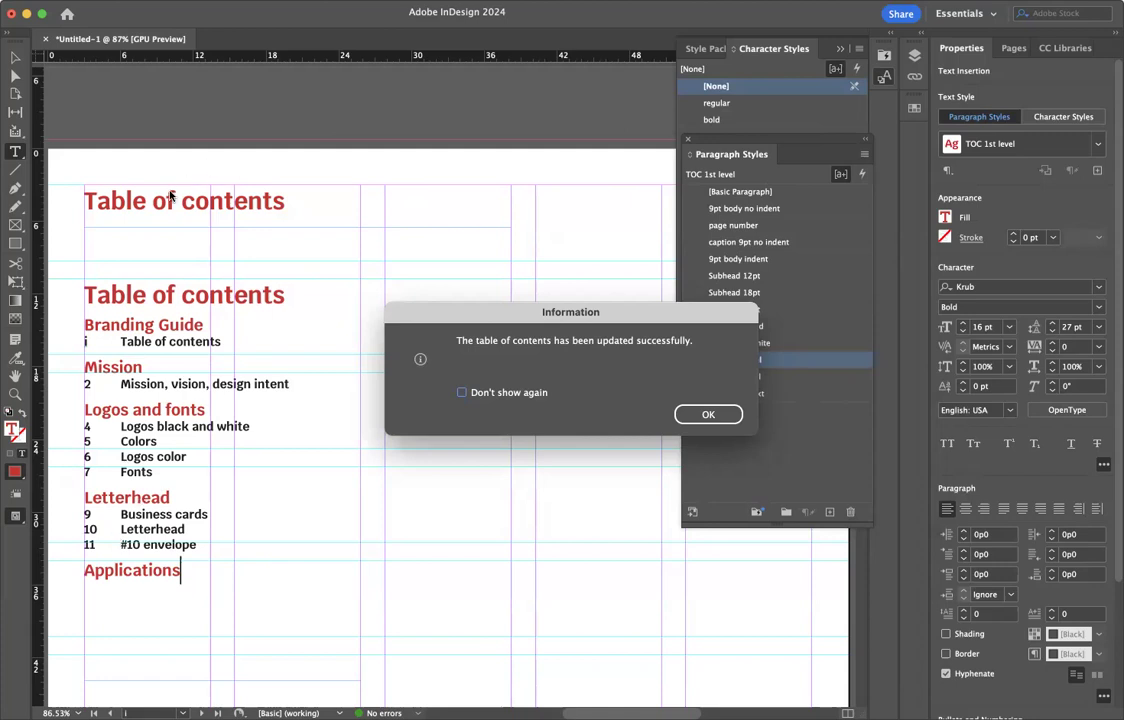
pyautogui.click(706, 415)
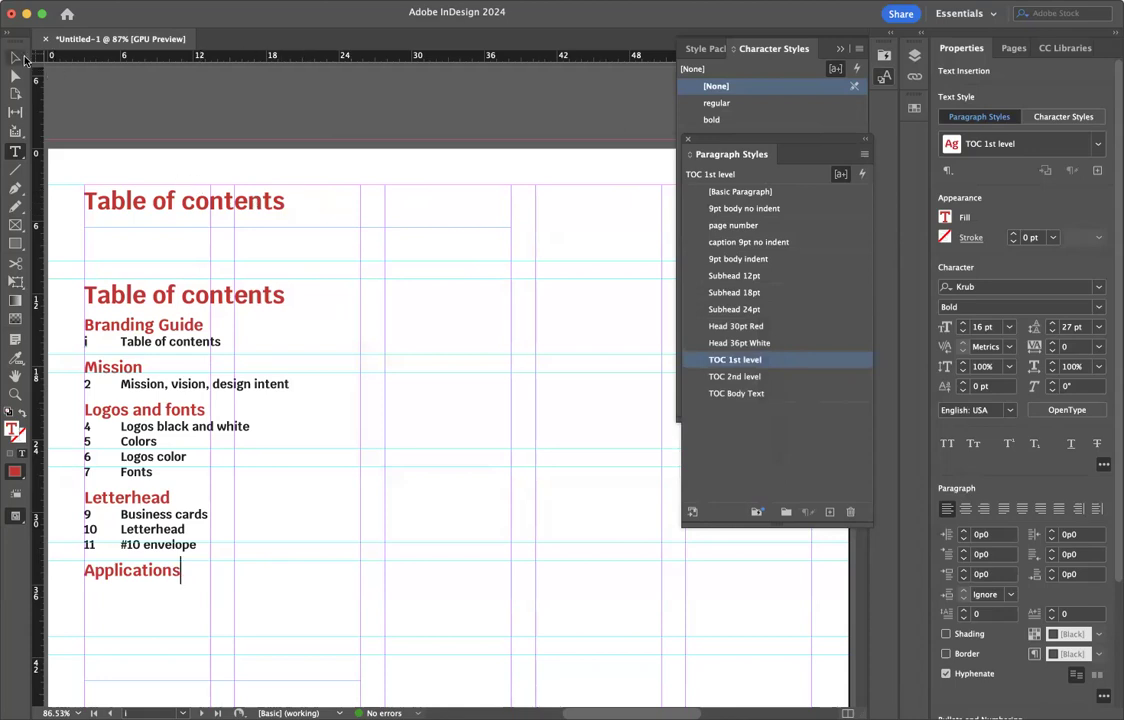
# - Delete the separate "Table of contents" heading frame and move the generated contents frame up into its place at Y 3p0
pyautogui.click(15, 50)
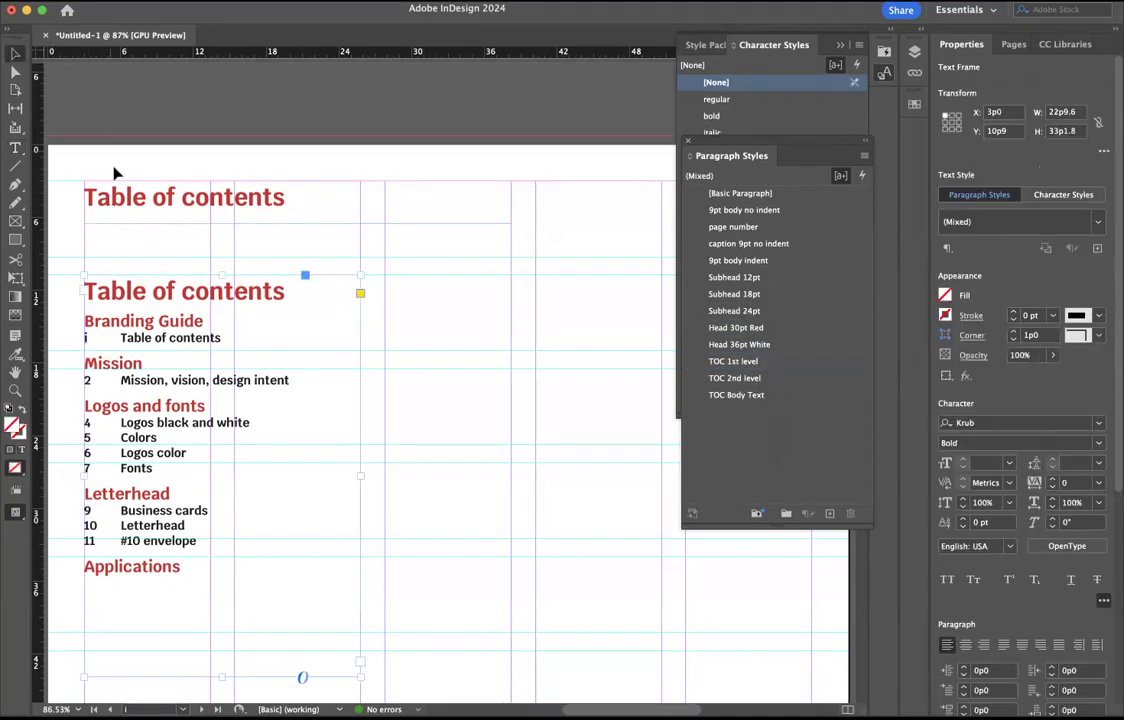
pyautogui.click(137, 204)
pyautogui.press('Delete')
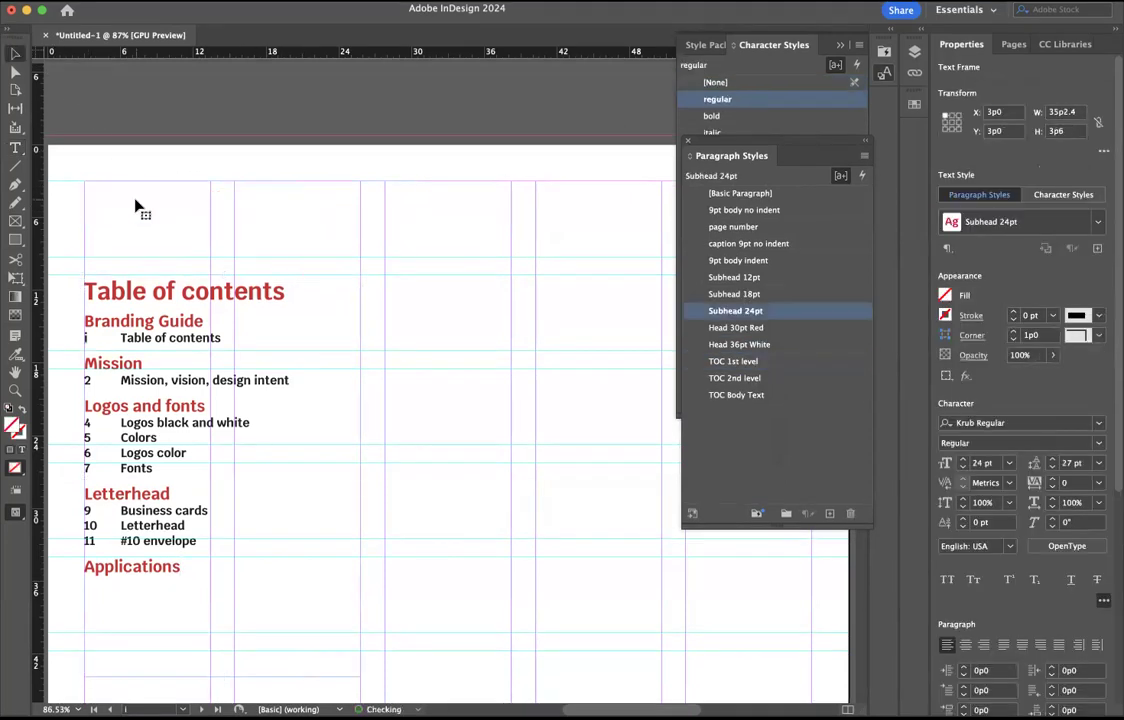
pyautogui.moveTo(148, 250); pyautogui.dragTo(154, 208)
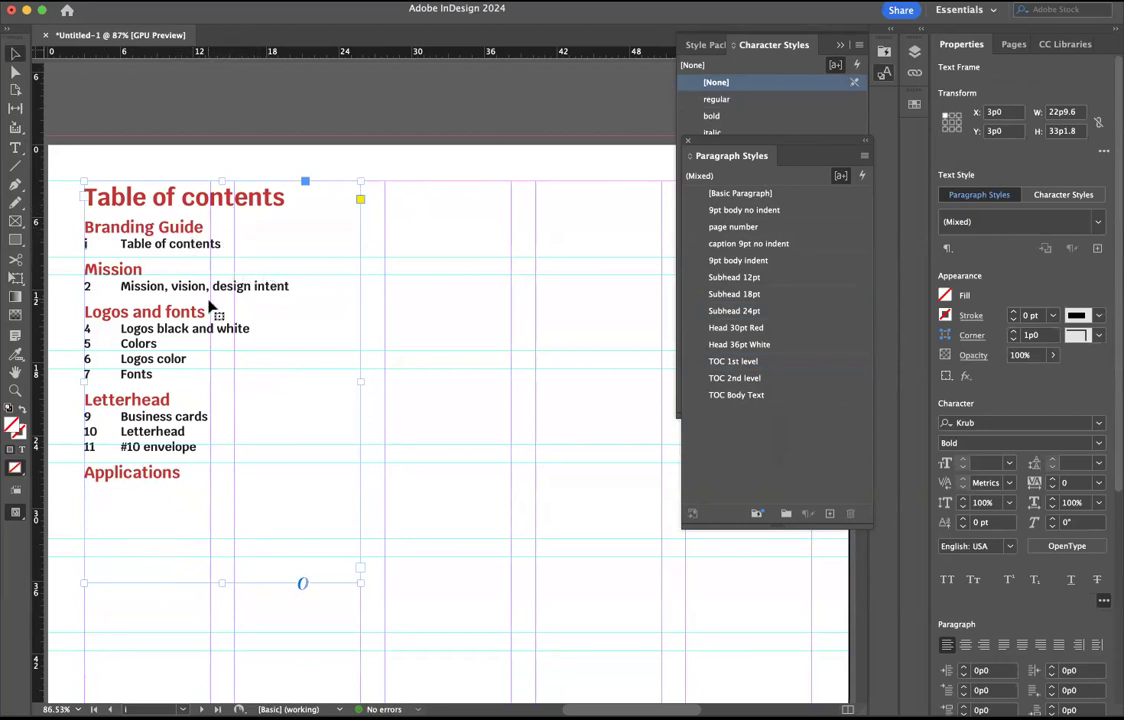
# - Set the space after the "Table of contents" title paragraph to 4p4
pyautogui.doubleClick(234, 197)
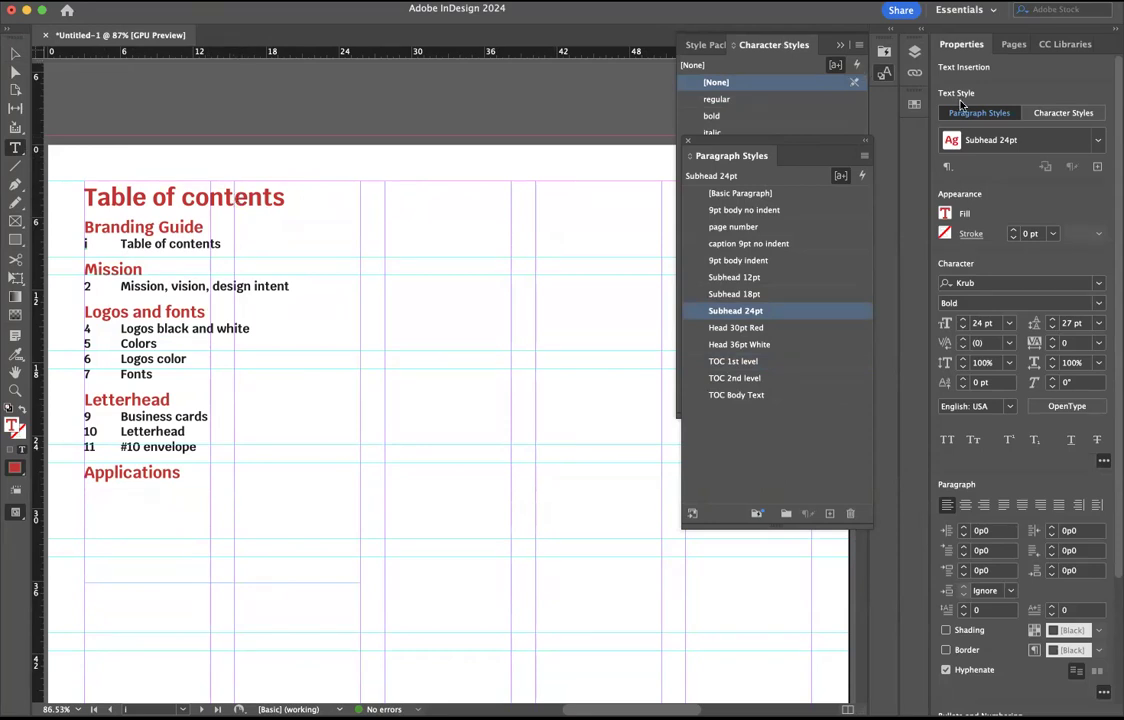
pyautogui.click(1051, 567)
pyautogui.click(1051, 567)
pyautogui.click(1051, 567)
pyautogui.click(1051, 567)
pyautogui.click(1051, 567)
pyautogui.click(1051, 567)
pyautogui.click(1051, 567)
pyautogui.click(1051, 567)
pyautogui.click(1051, 567)
pyautogui.click(1051, 567)
pyautogui.click(1051, 567)
pyautogui.click(1051, 567)
pyautogui.click(1051, 567)
pyautogui.click(1051, 567)
pyautogui.click(1051, 567)
pyautogui.click(1051, 567)
pyautogui.click(1051, 567)
pyautogui.click(1051, 567)
pyautogui.click(1051, 567)
pyautogui.click(1051, 567)
pyautogui.click(1051, 567)
pyautogui.click(1051, 567)
pyautogui.click(1051, 567)
pyautogui.click(1051, 567)
pyautogui.click(1051, 567)
pyautogui.click(1051, 567)
pyautogui.click(1051, 567)
pyautogui.click(1051, 567)
pyautogui.click(1051, 567)
pyautogui.click(1051, 567)
pyautogui.click(1051, 567)
pyautogui.click(1051, 567)
pyautogui.click(1051, 567)
pyautogui.click(1051, 567)
pyautogui.click(1051, 567)
pyautogui.click(1051, 567)
pyautogui.click(1051, 567)
pyautogui.click(1051, 567)
pyautogui.click(1051, 567)
pyautogui.click(1051, 567)
pyautogui.click(1051, 567)
pyautogui.click(1051, 567)
pyautogui.click(1051, 567)
pyautogui.click(1051, 567)
pyautogui.click(1051, 567)
pyautogui.click(1051, 567)
pyautogui.click(1051, 567)
pyautogui.click(1051, 567)
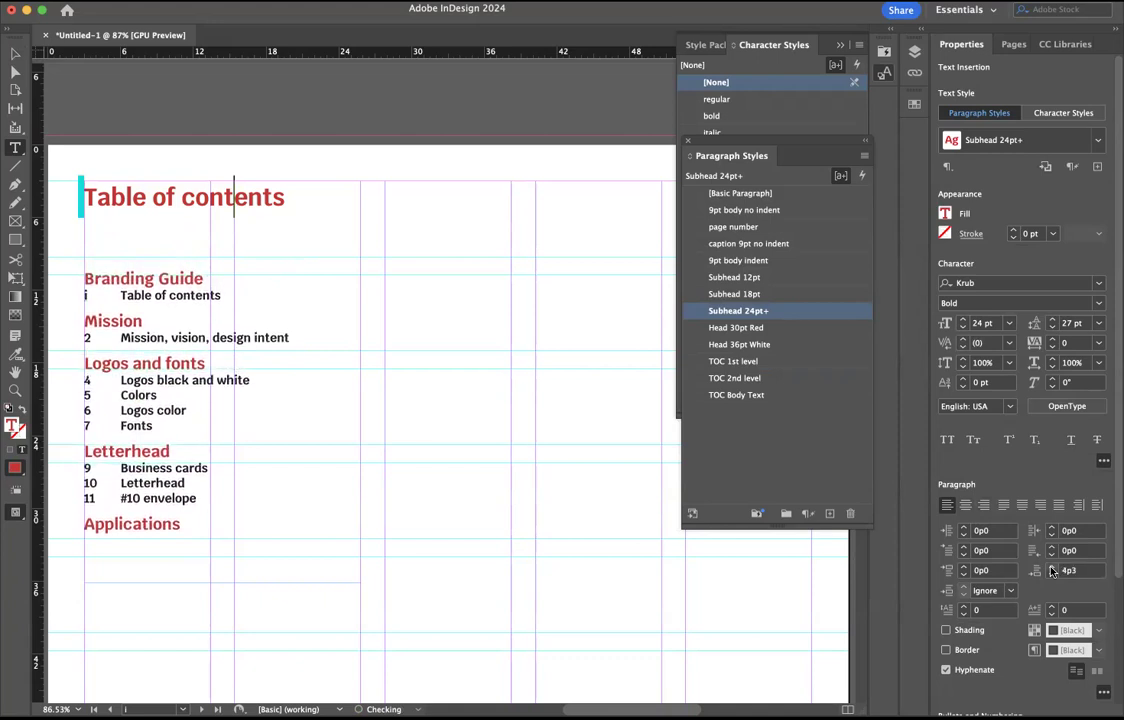
pyautogui.click(1051, 568)
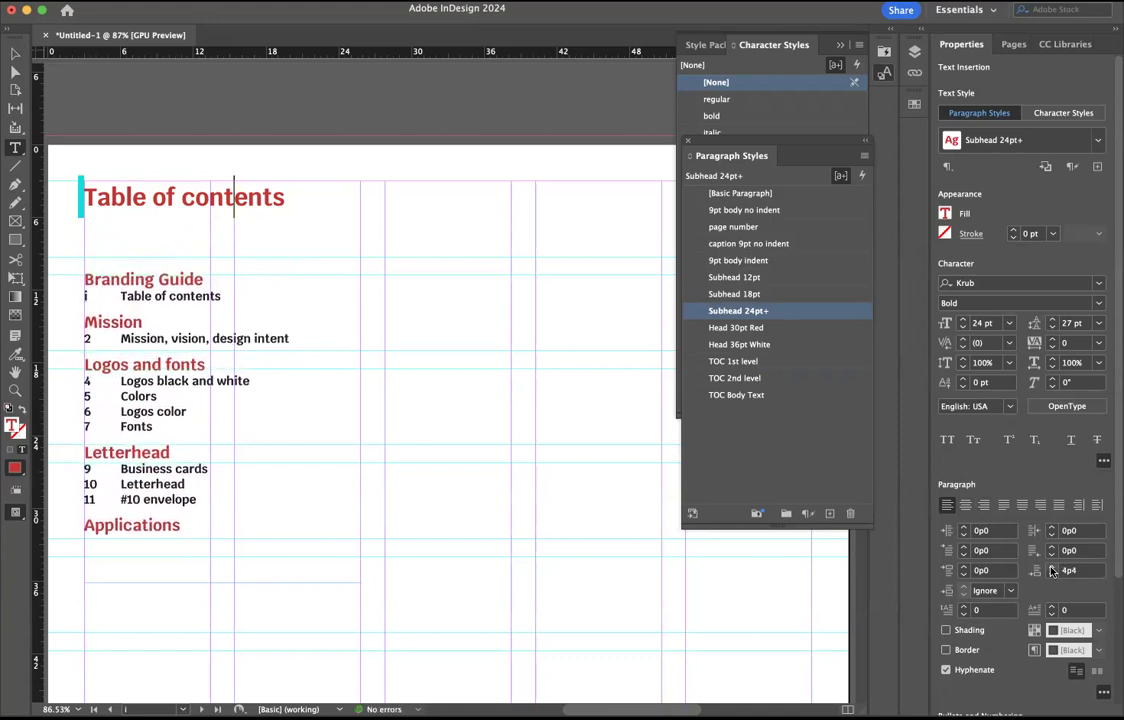
# - Create a paragraph style named "TOC head" from the title, based on Subhead 24pt, and place it above TOC 1st level in the list
pyautogui.click(865, 160)
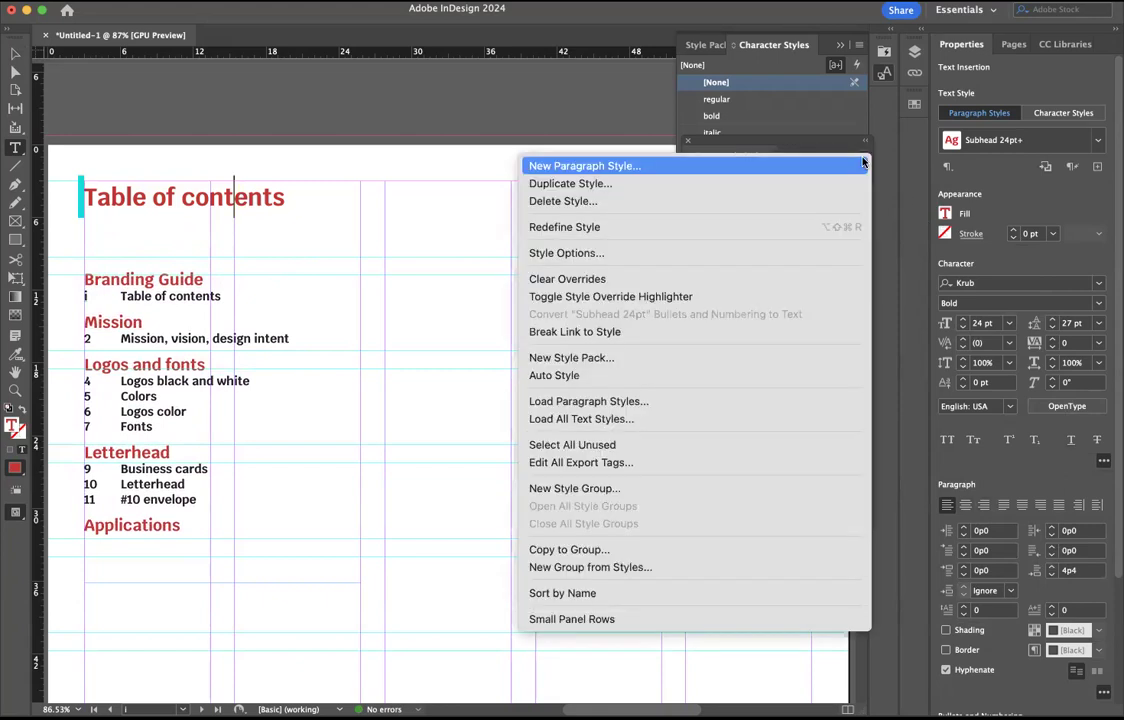
pyautogui.click(699, 168)
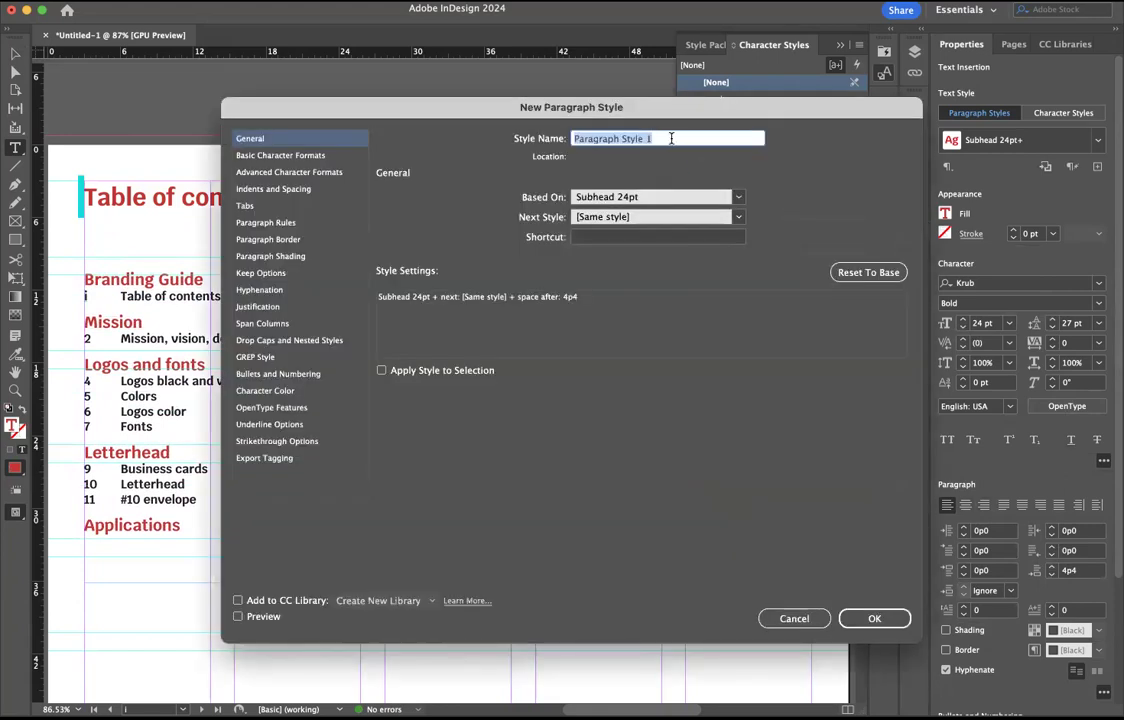
pyautogui.write('TOC head')
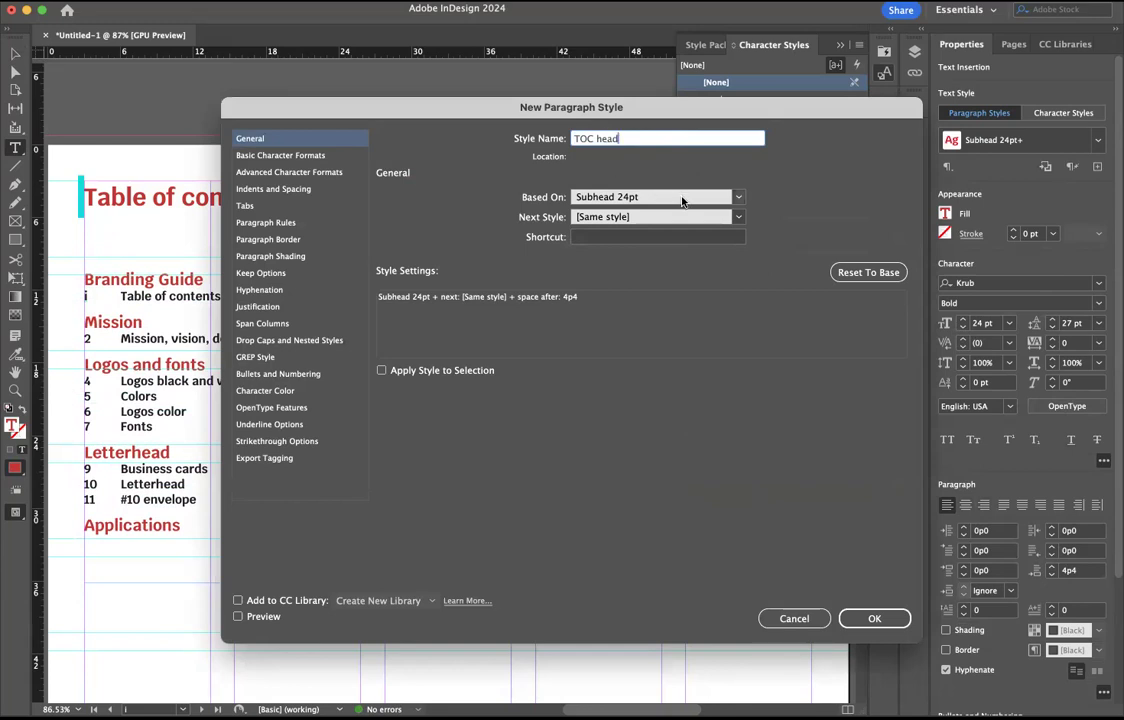
pyautogui.click(848, 619)
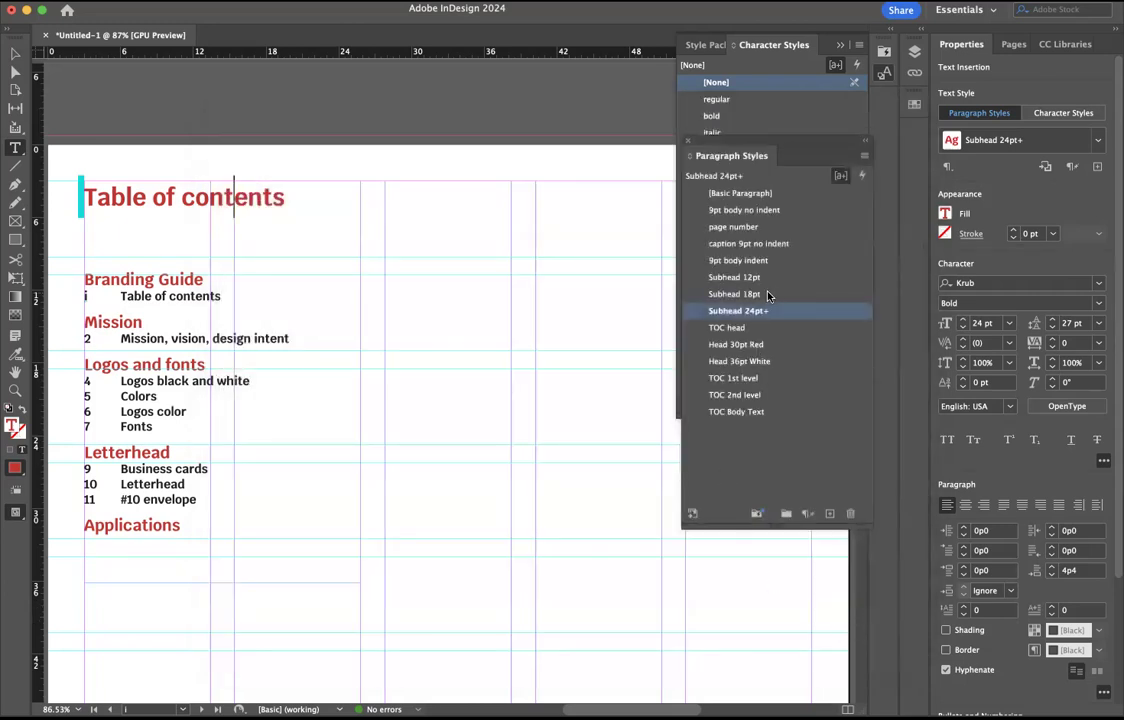
pyautogui.moveTo(700, 328); pyautogui.dragTo(690, 372)
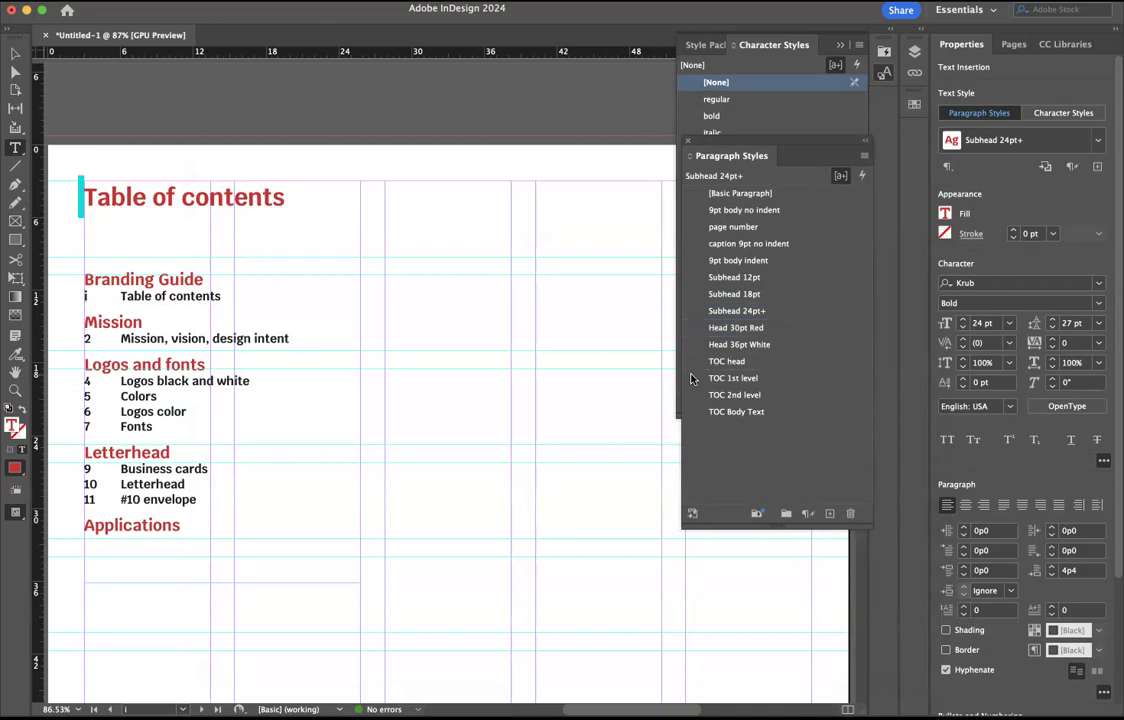
# - Change the title style of the generated table of contents to TOC head and update the contents in place
pyautogui.click(249, 196)
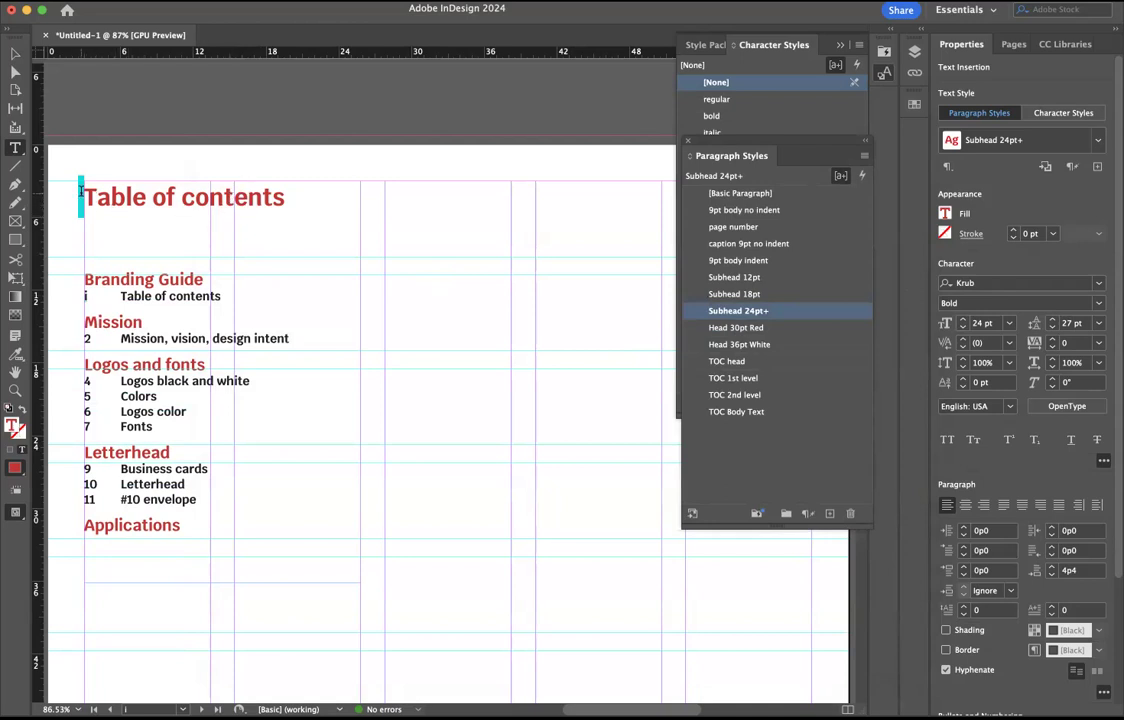
pyautogui.moveTo(81, 191); pyautogui.dragTo(342, 560)
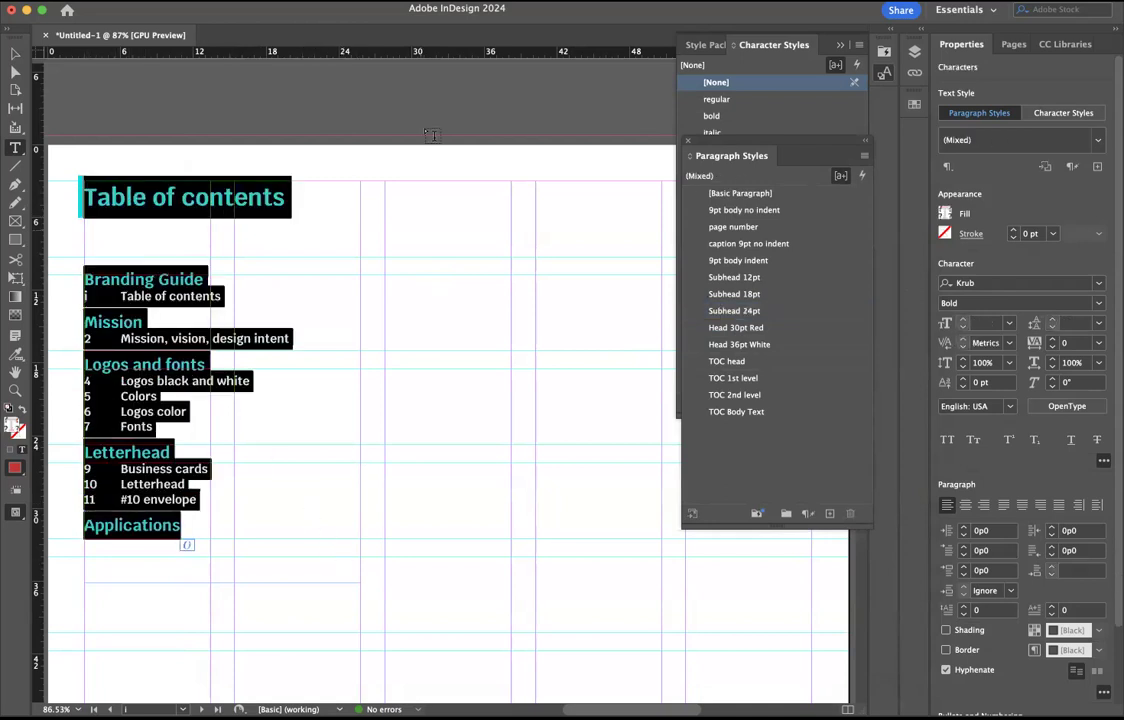
pyautogui.click(180, 14)
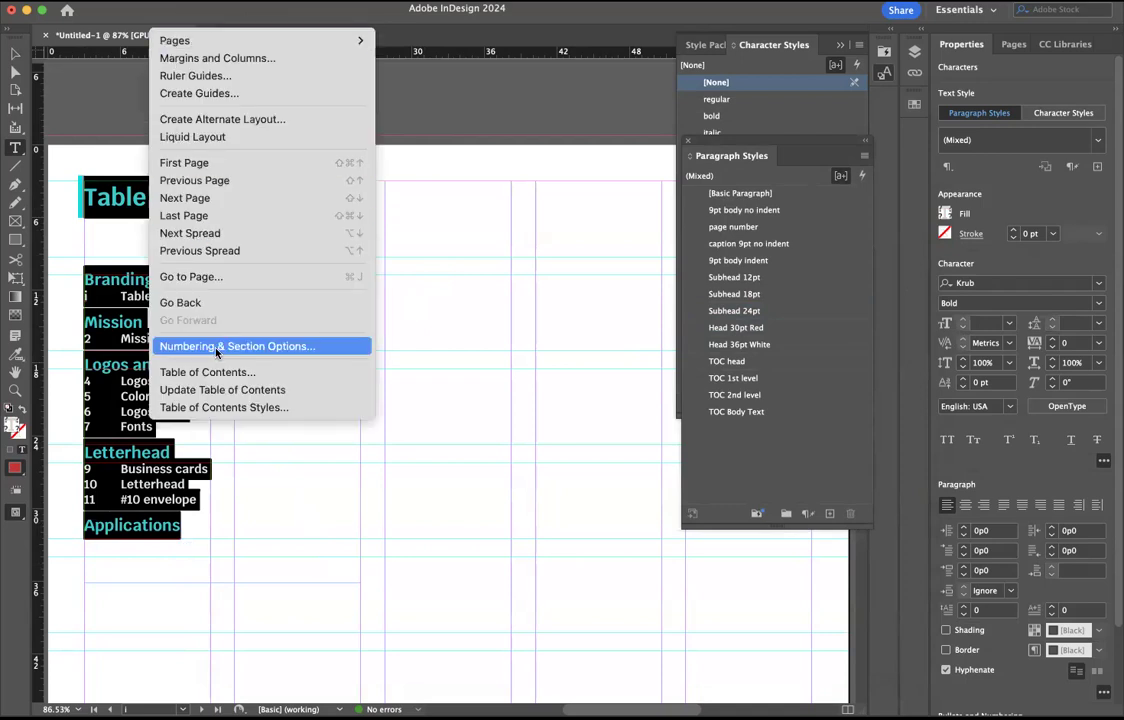
pyautogui.click(210, 373)
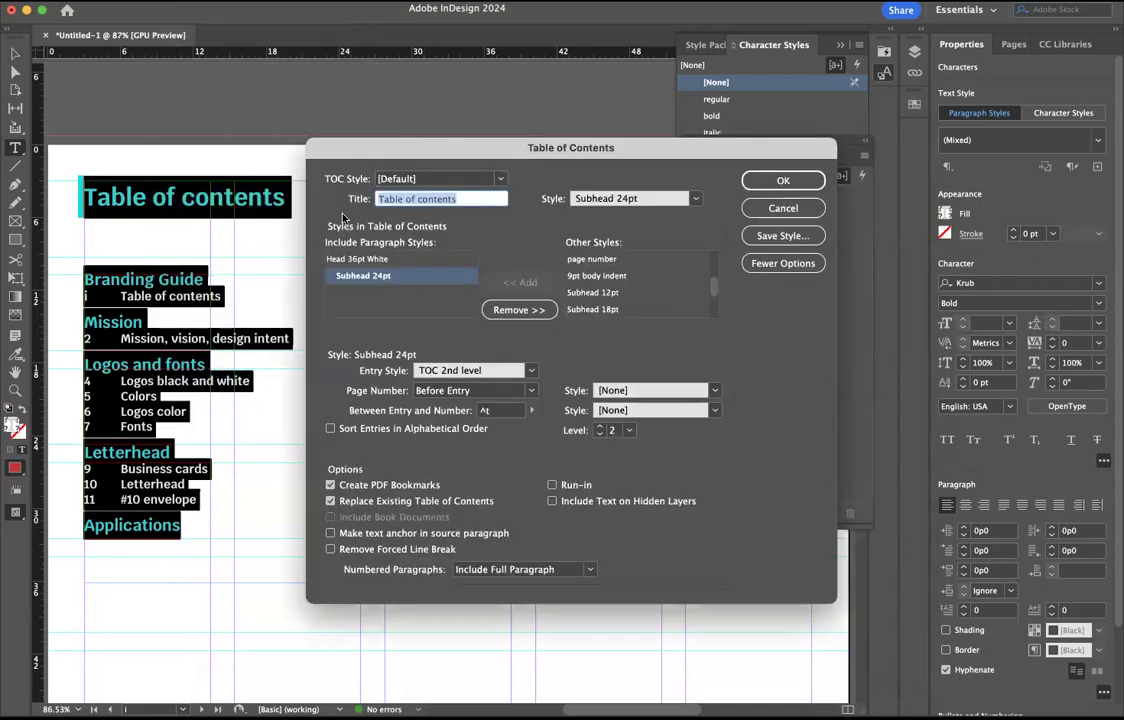
pyautogui.click(690, 199)
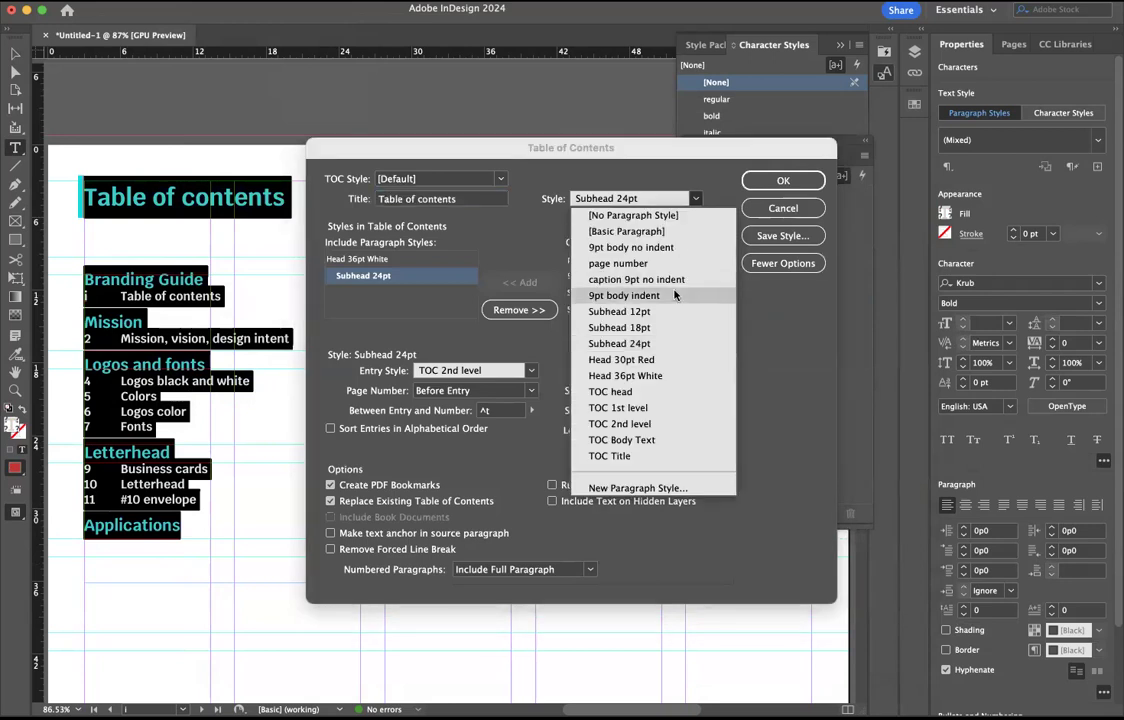
pyautogui.click(647, 393)
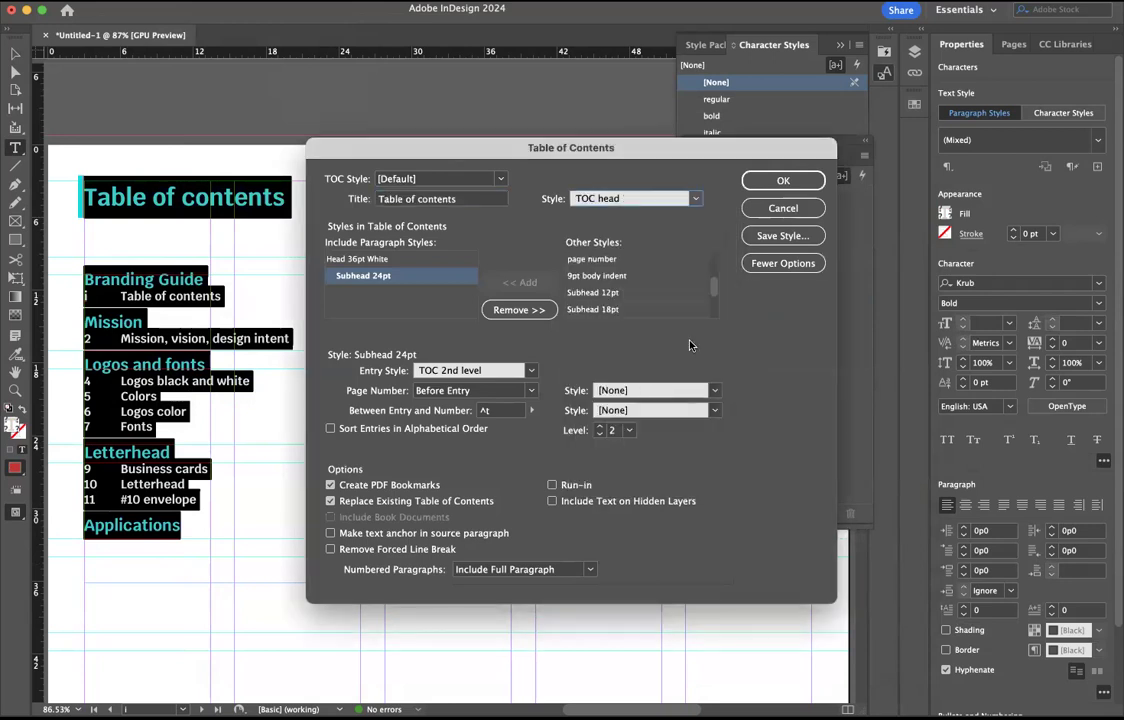
pyautogui.click(783, 181)
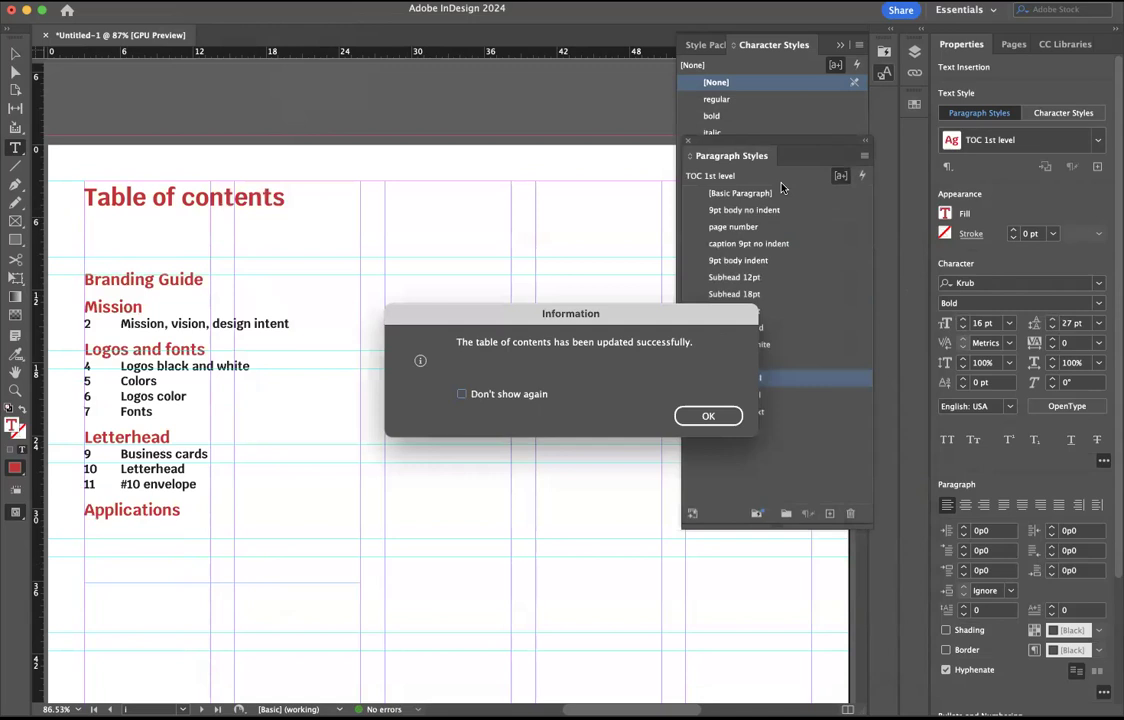
pyautogui.click(710, 416)
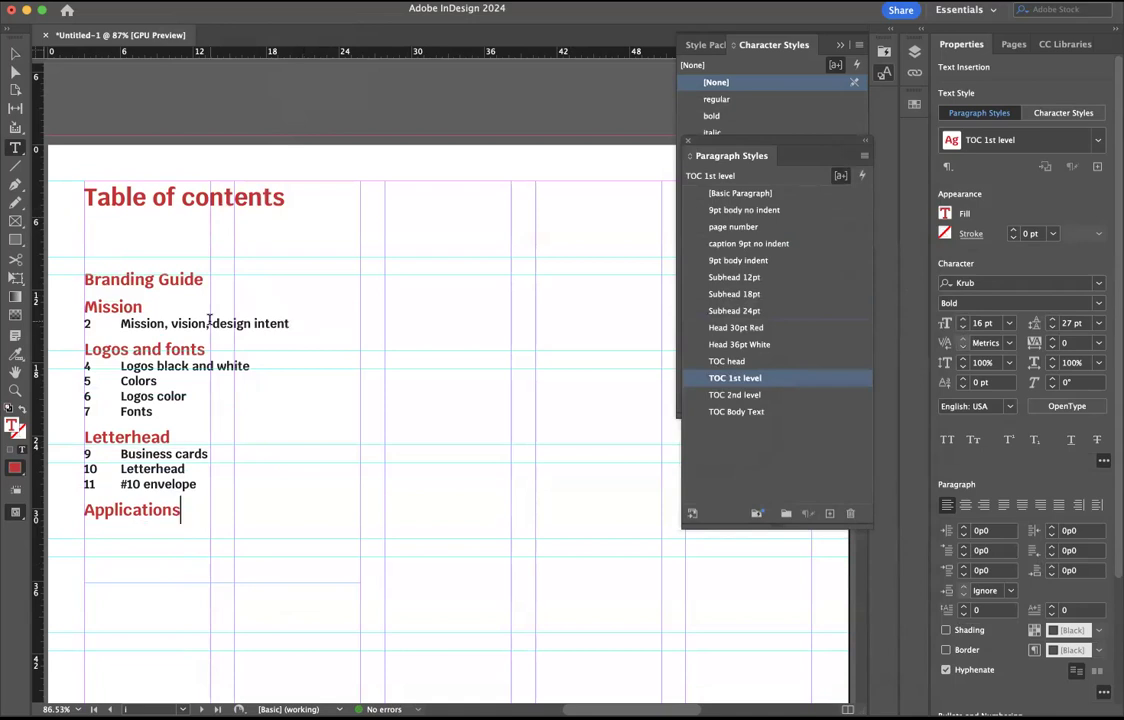
# - Set the space after in the TOC 1st level paragraph style to 0p6, with the preview enabled
pyautogui.doubleClick(115, 305)
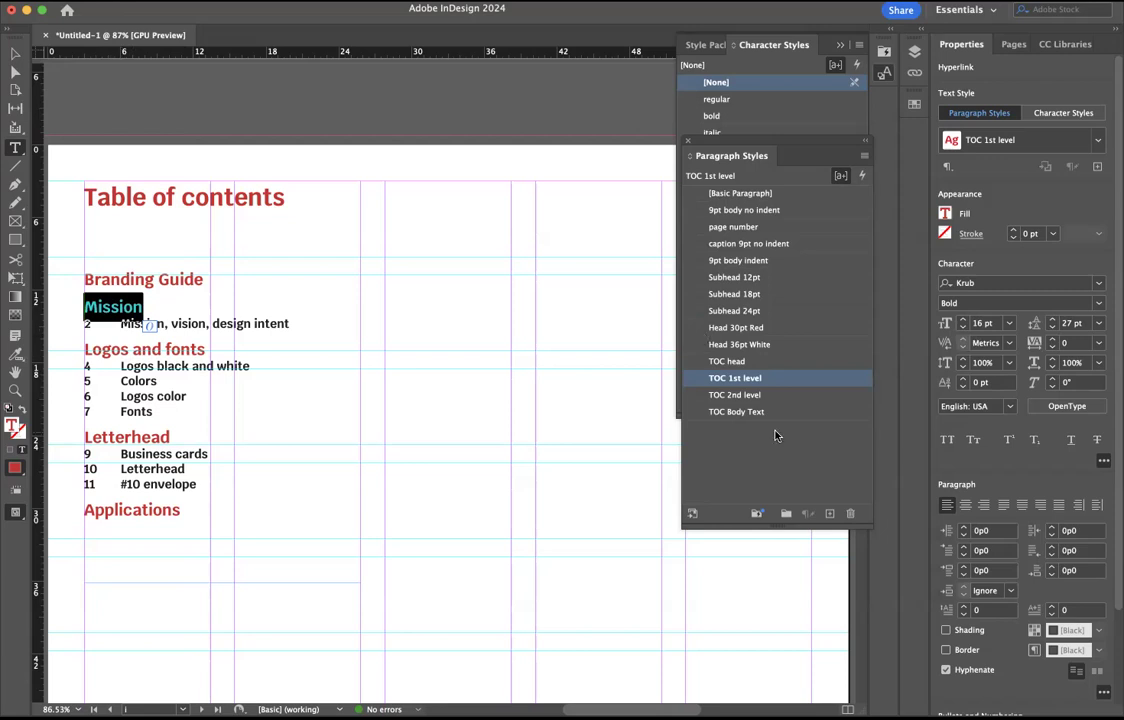
pyautogui.doubleClick(729, 379)
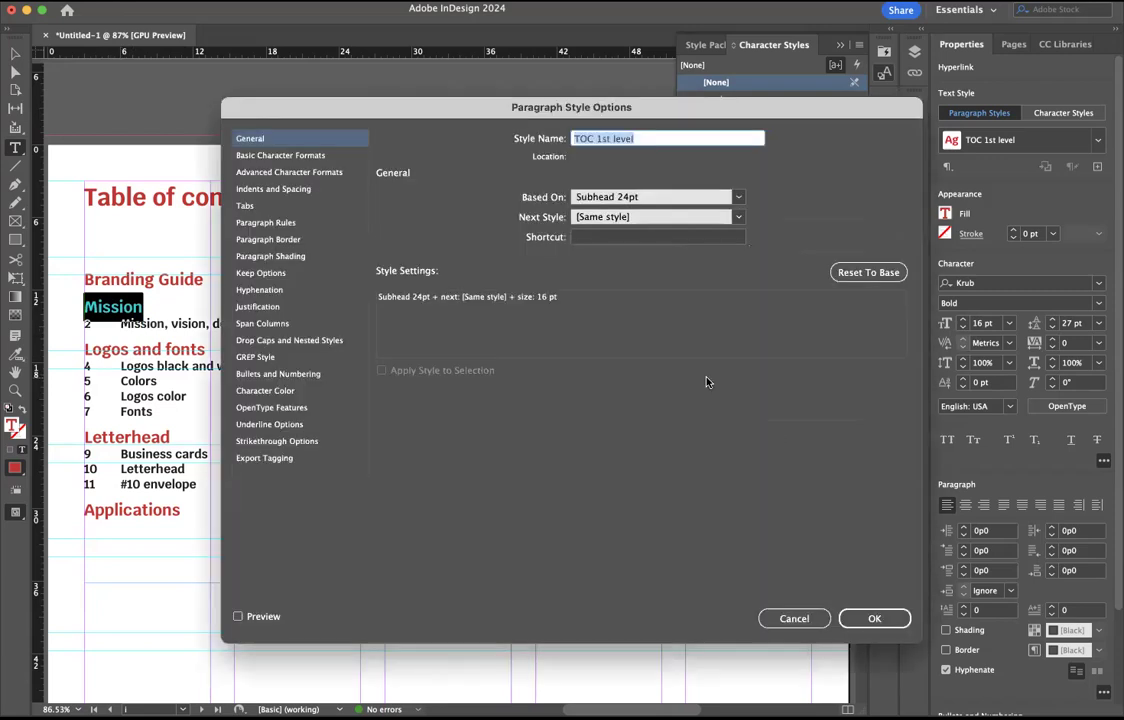
pyautogui.click(281, 190)
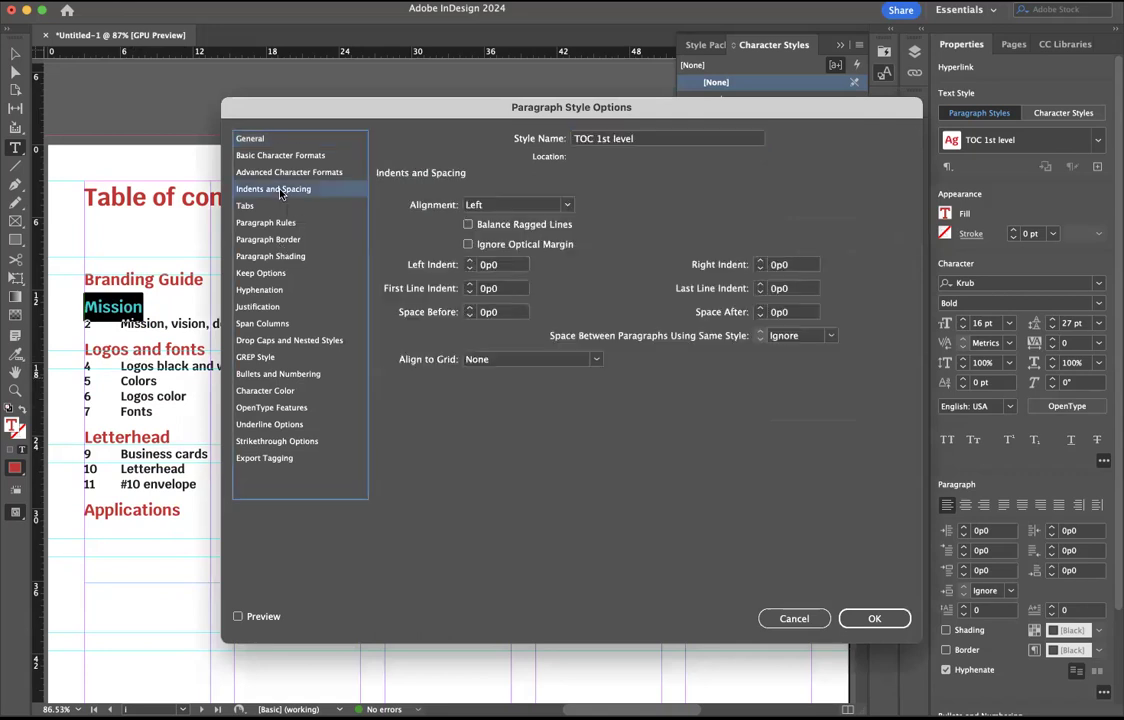
pyautogui.click(758, 308)
pyautogui.click(758, 308)
pyautogui.click(758, 308)
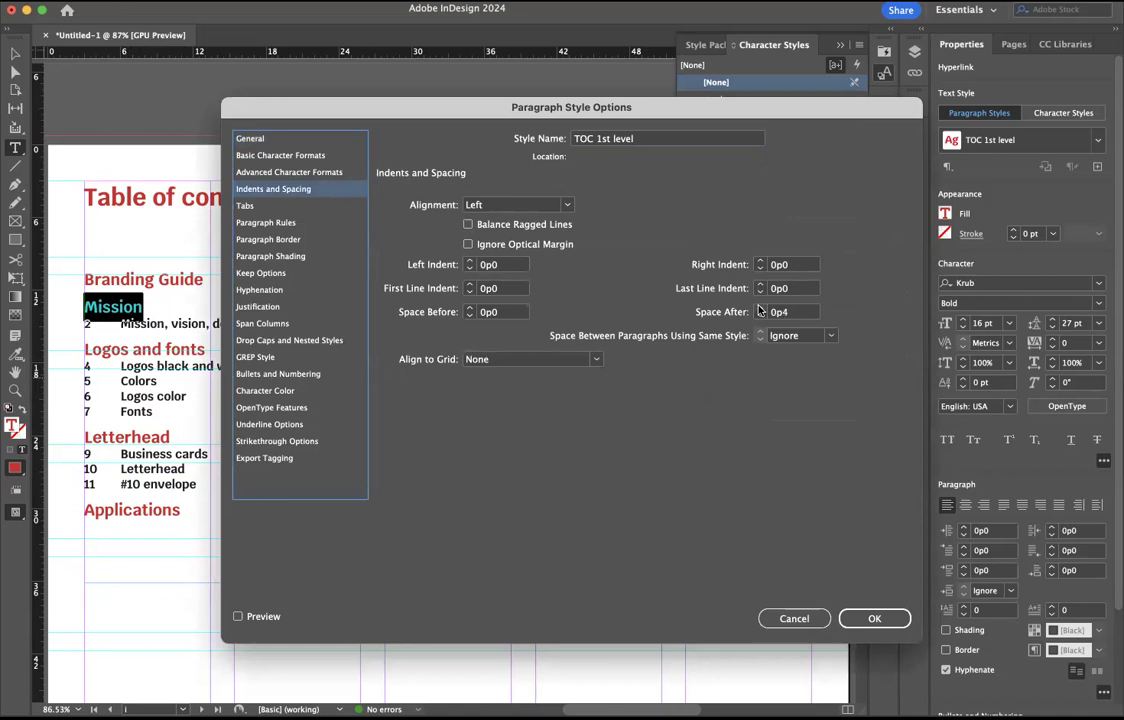
pyautogui.click(238, 617)
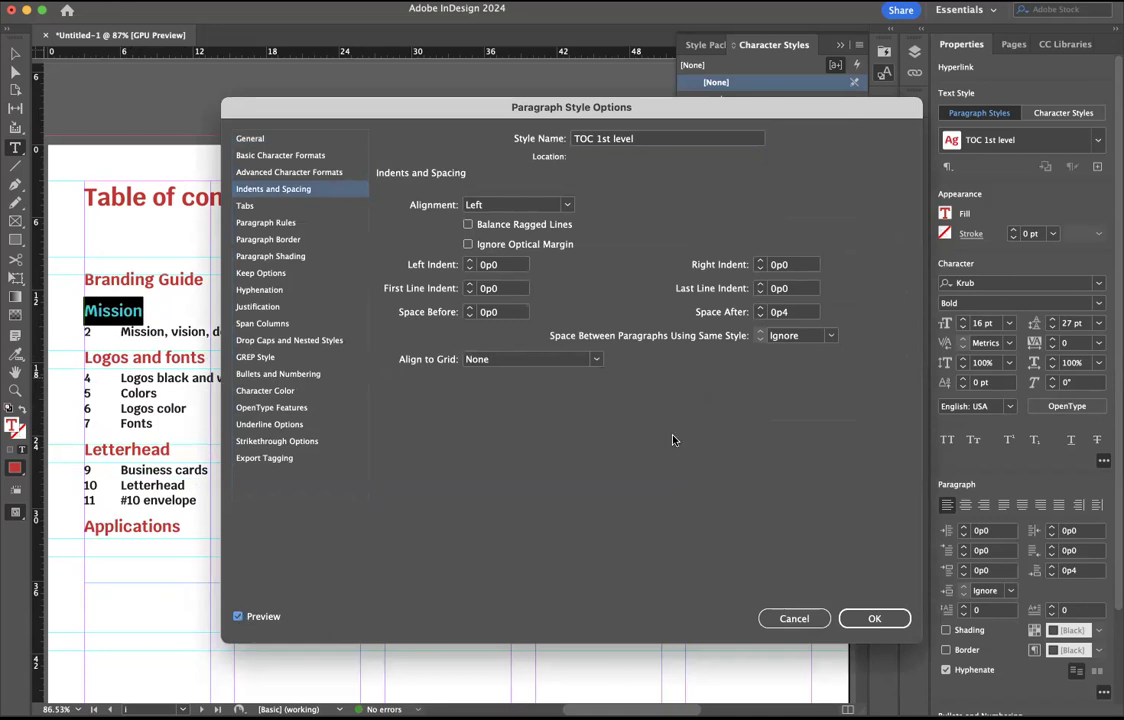
pyautogui.click(759, 309)
pyautogui.click(759, 309)
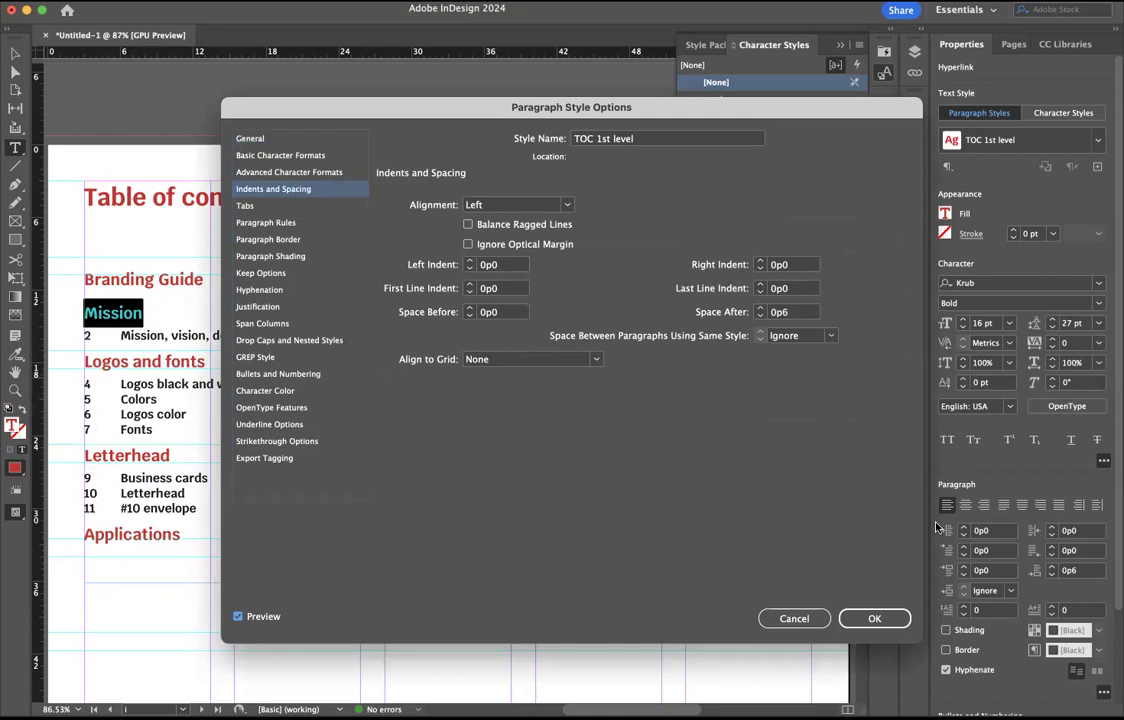
pyautogui.click(873, 618)
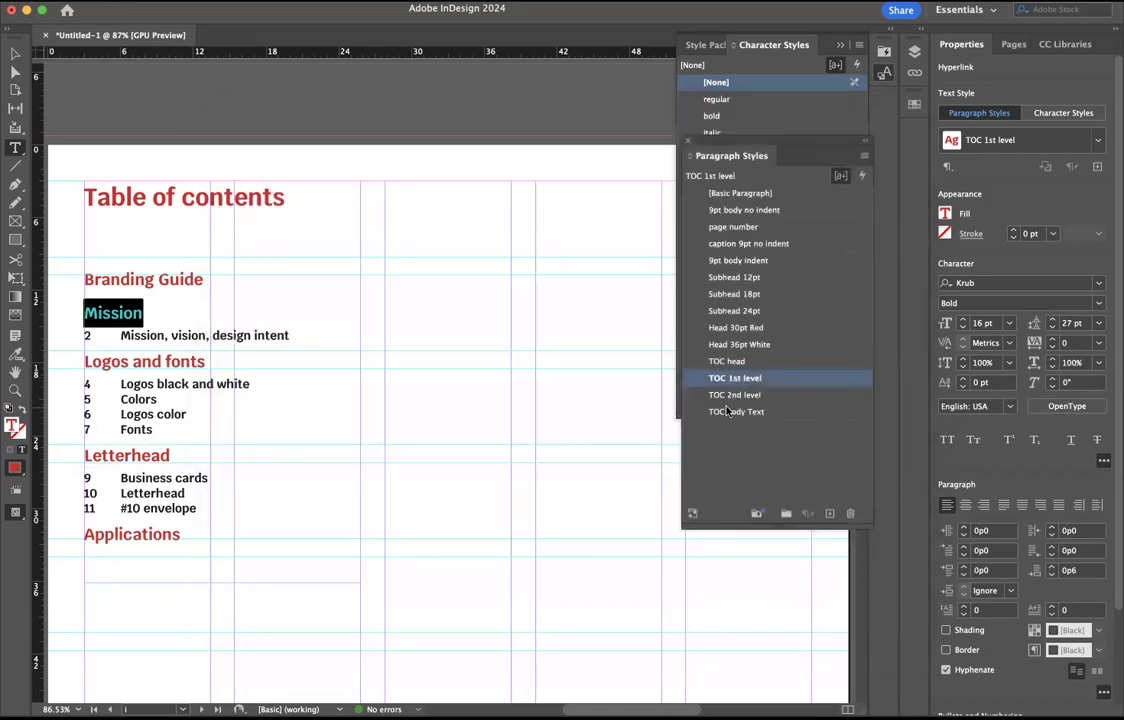
# - Set the space after in the TOC 2nd level paragraph style to 0p4
pyautogui.click(238, 336)
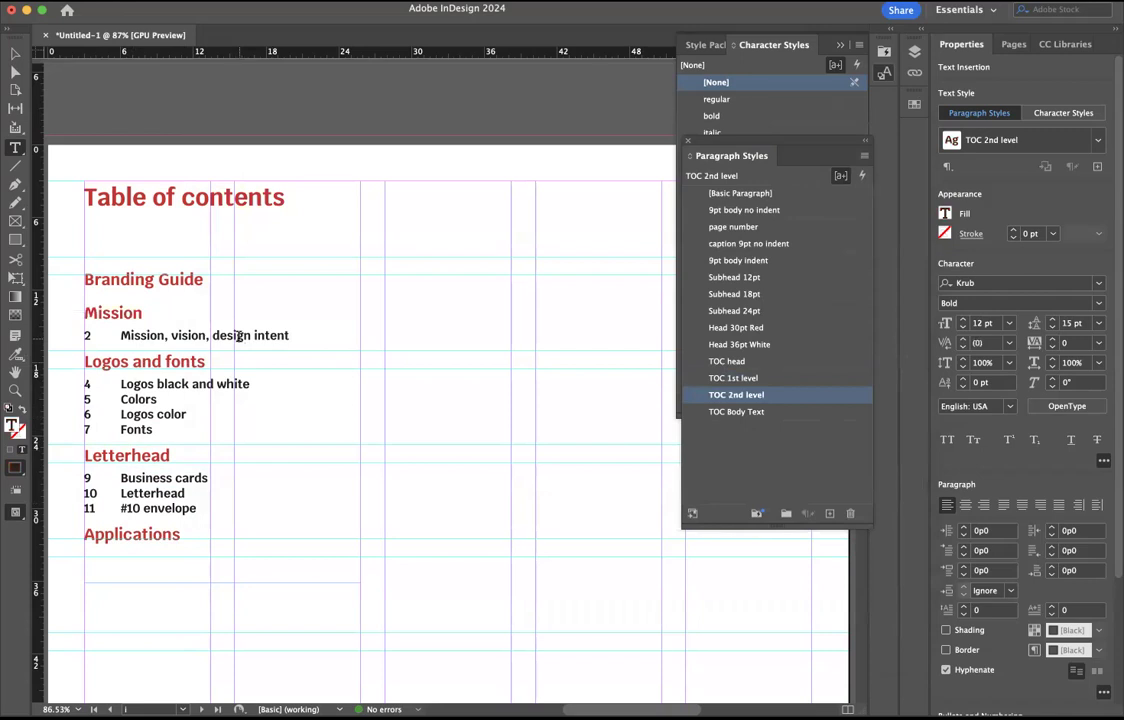
pyautogui.doubleClick(719, 395)
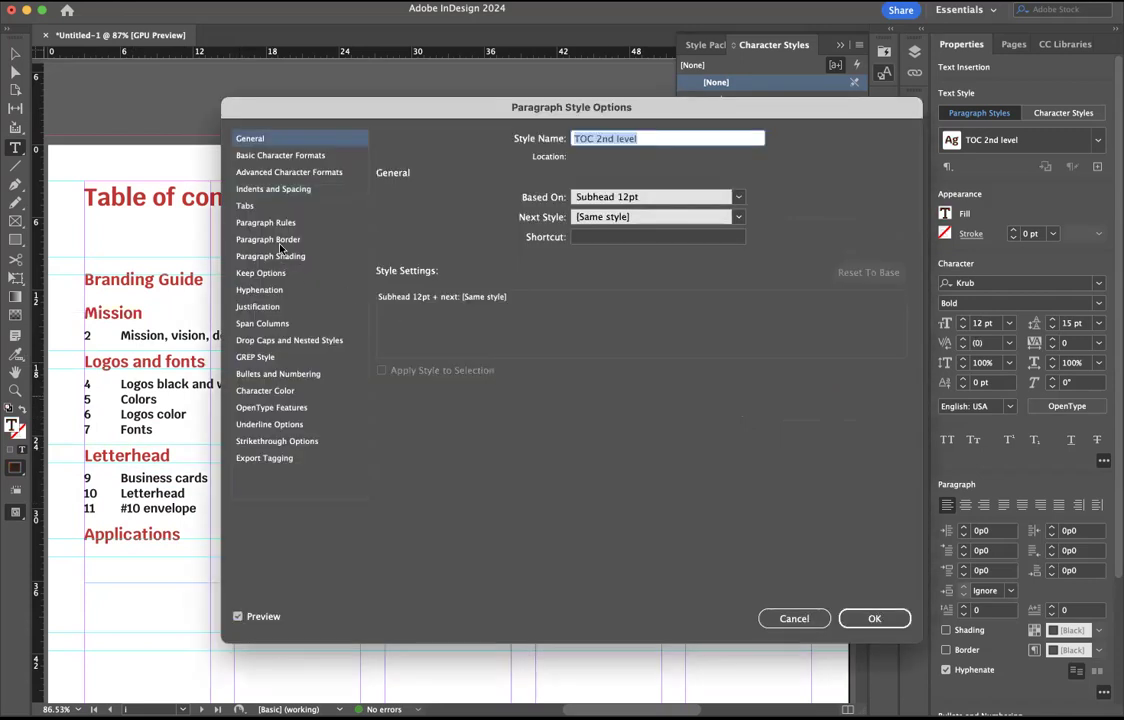
pyautogui.click(285, 190)
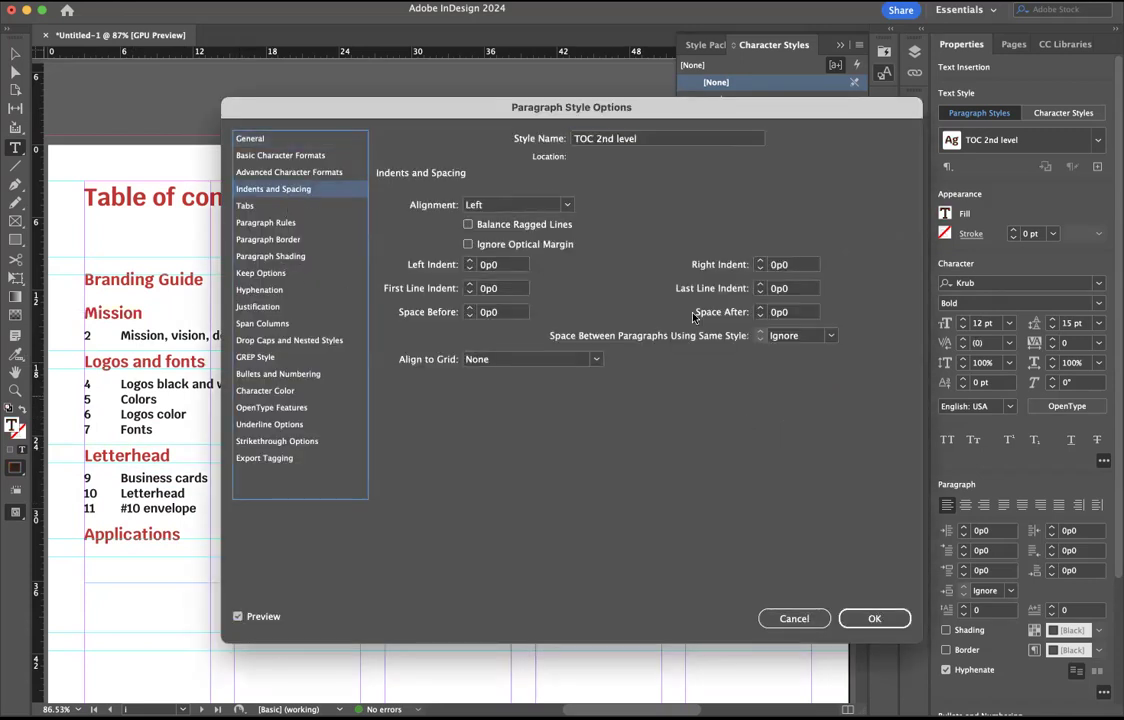
pyautogui.click(760, 309)
pyautogui.click(760, 309)
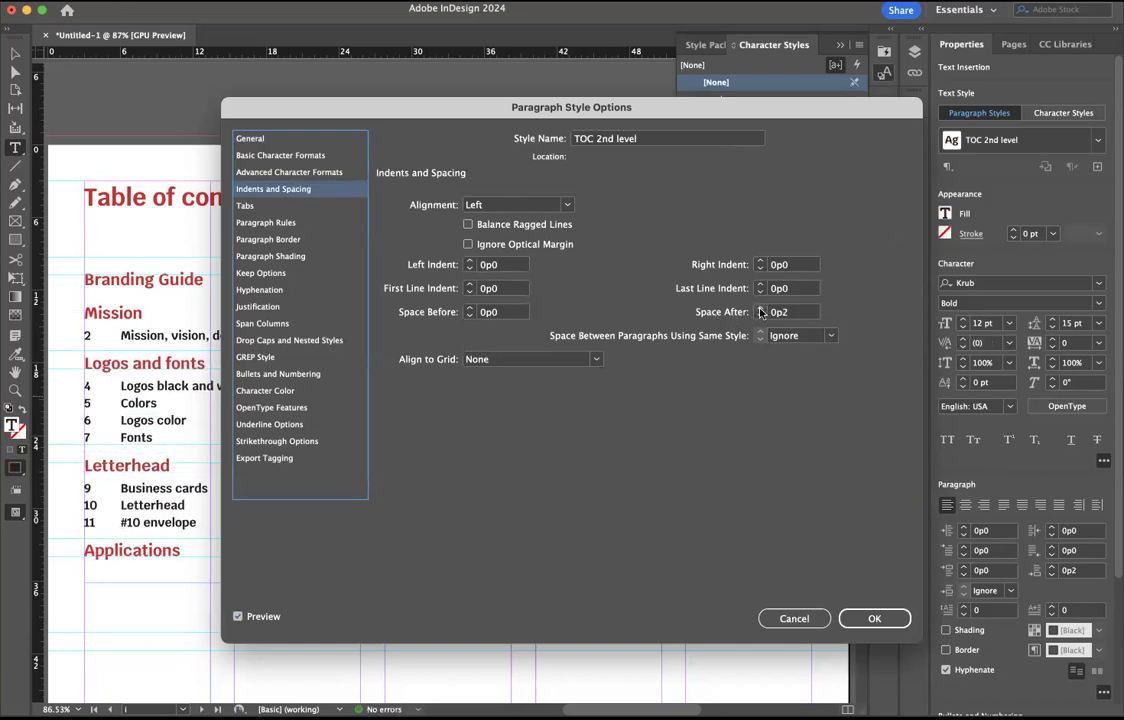
pyautogui.click(760, 309)
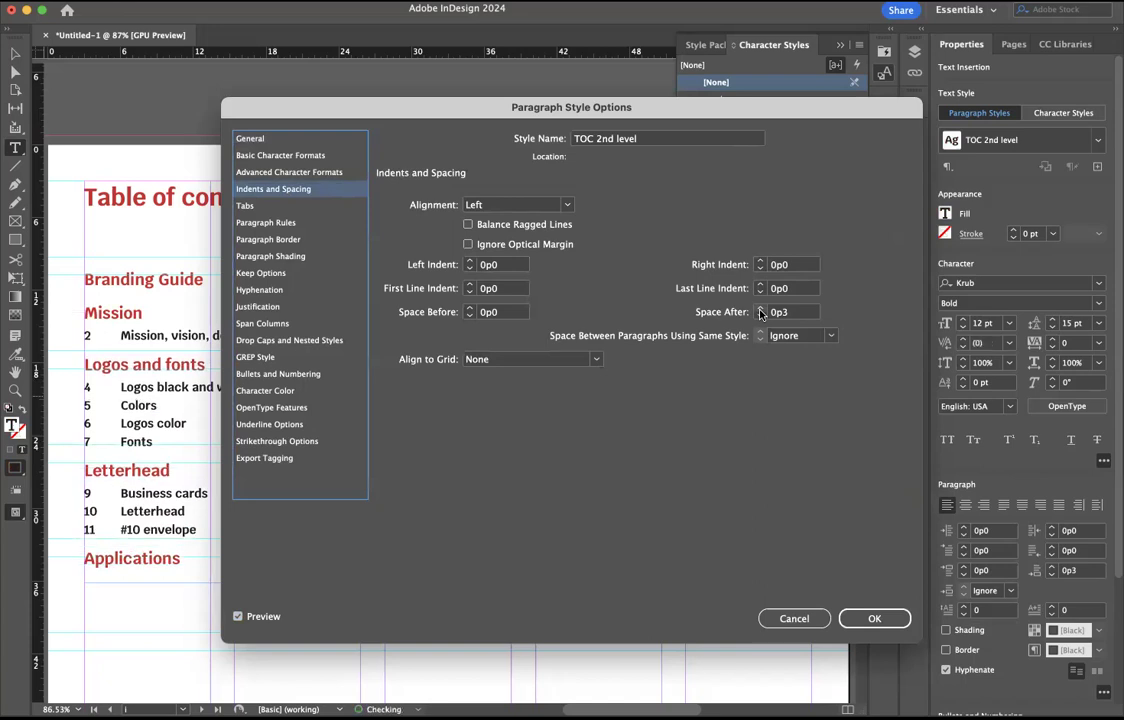
pyautogui.click(760, 309)
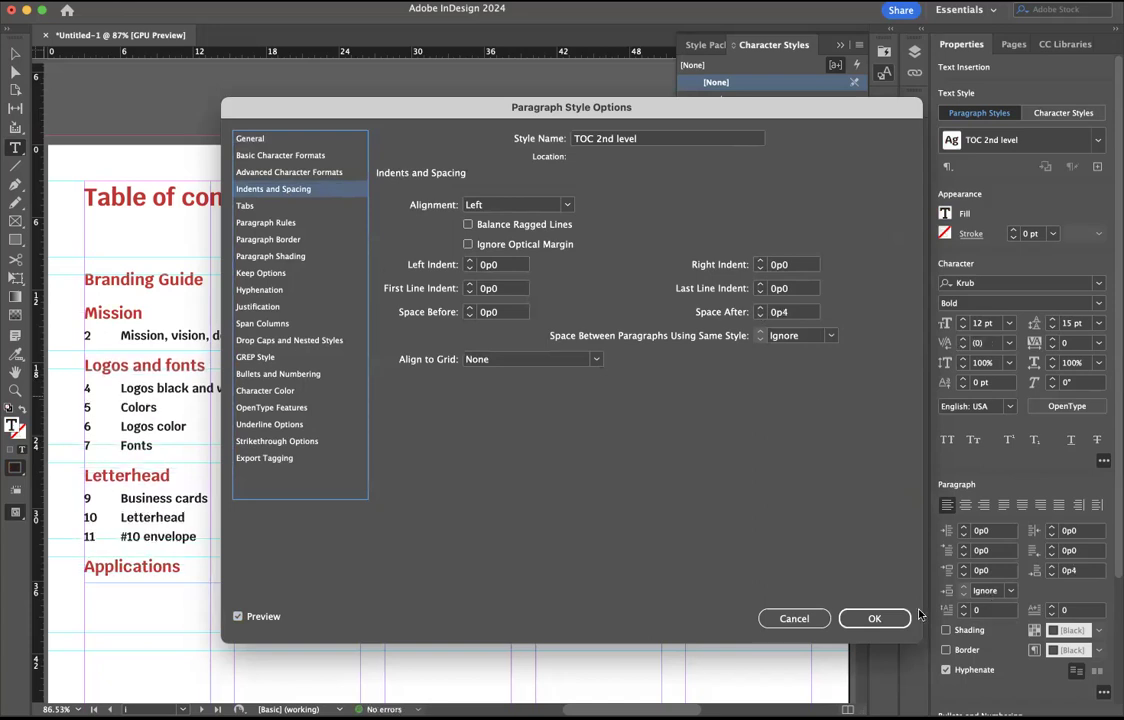
pyautogui.click(873, 618)
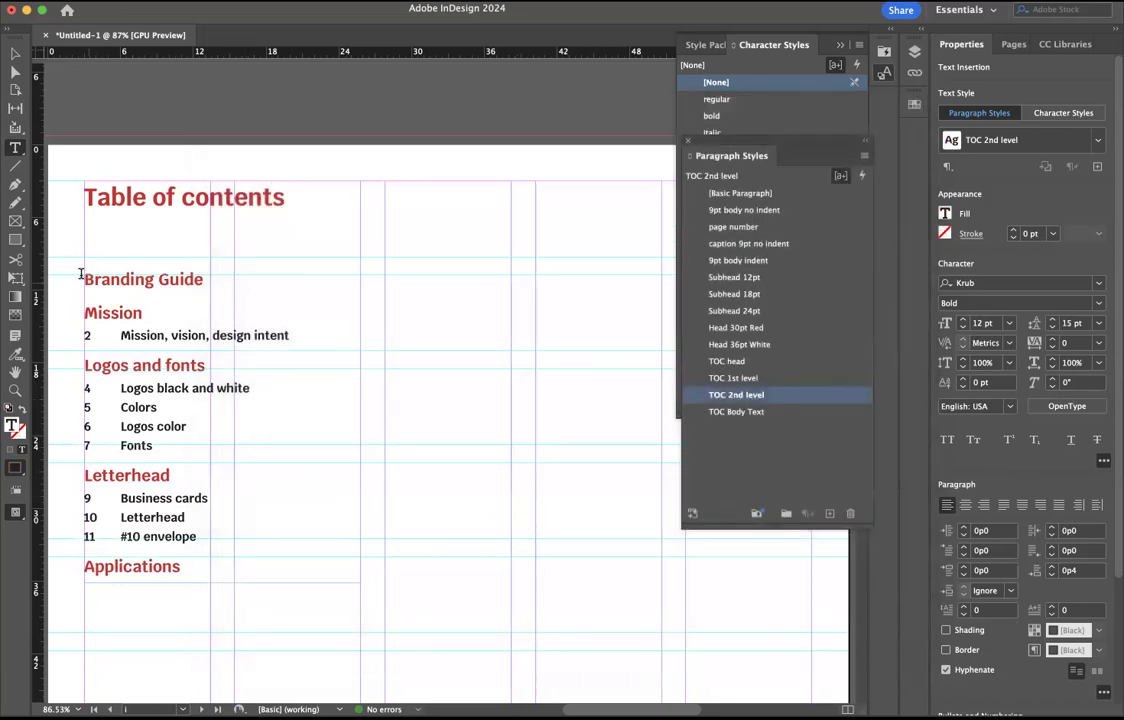
# - Extend the table of contents text frame downward to a height of about 39p9.6
pyautogui.scroll(-1, 80, 273)
pyautogui.click(15, 54)
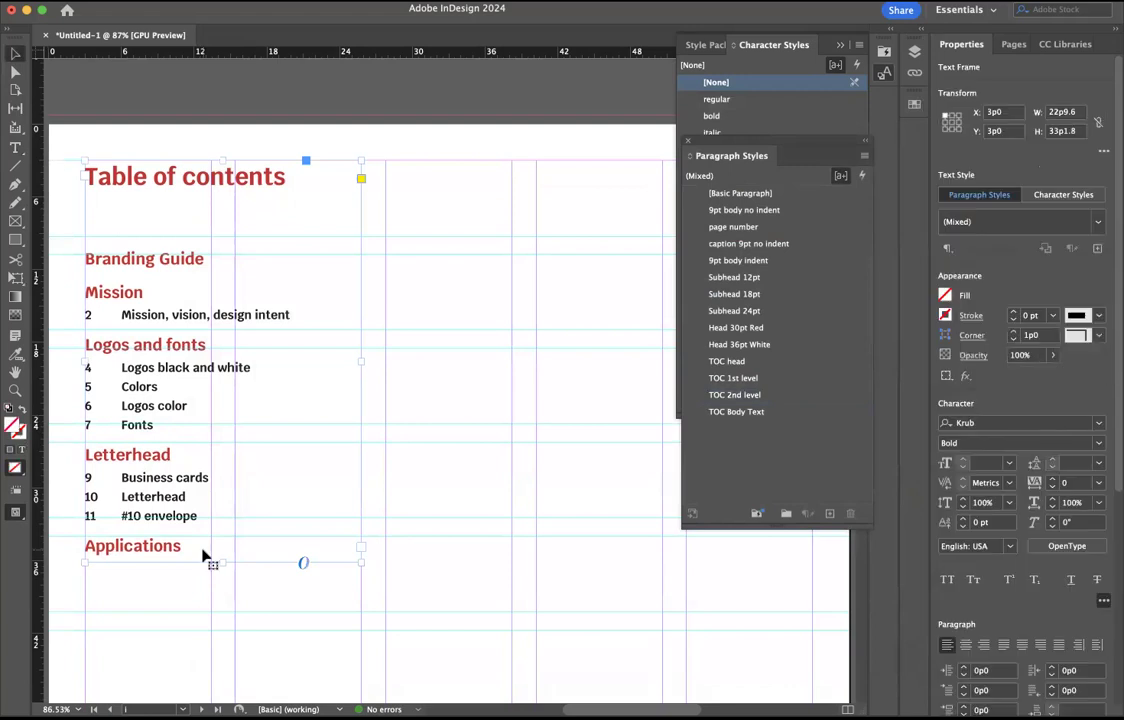
pyautogui.moveTo(223, 564); pyautogui.dragTo(210, 645)
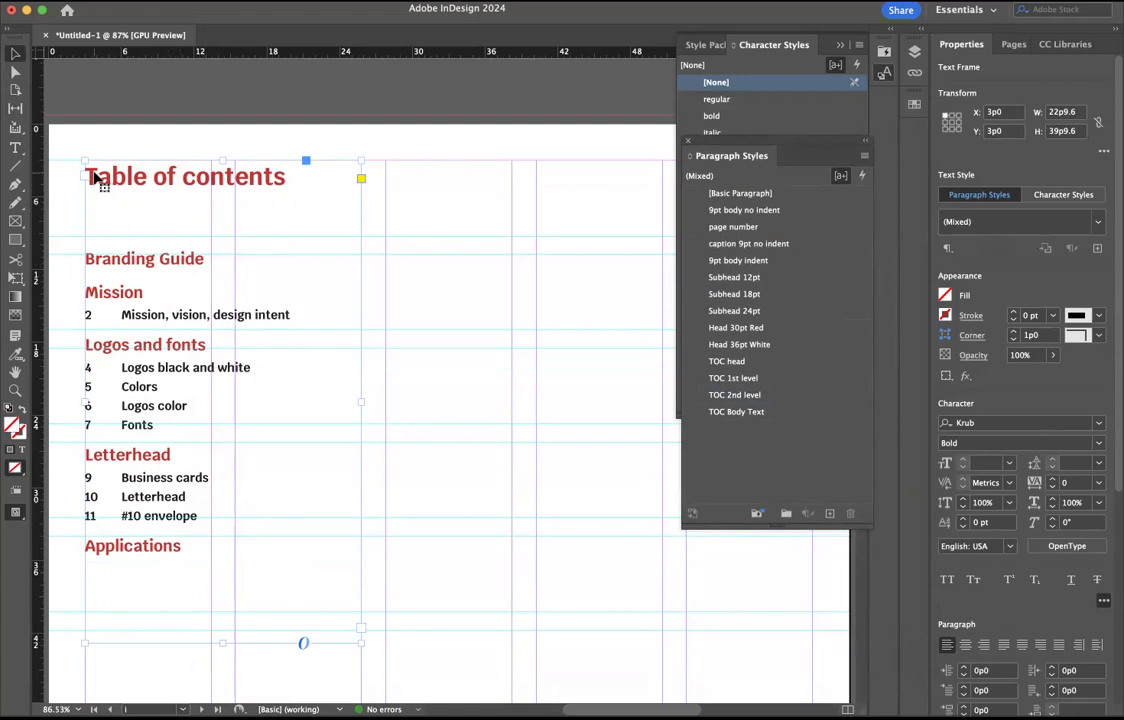
pyautogui.scroll(-1, 97, 179)
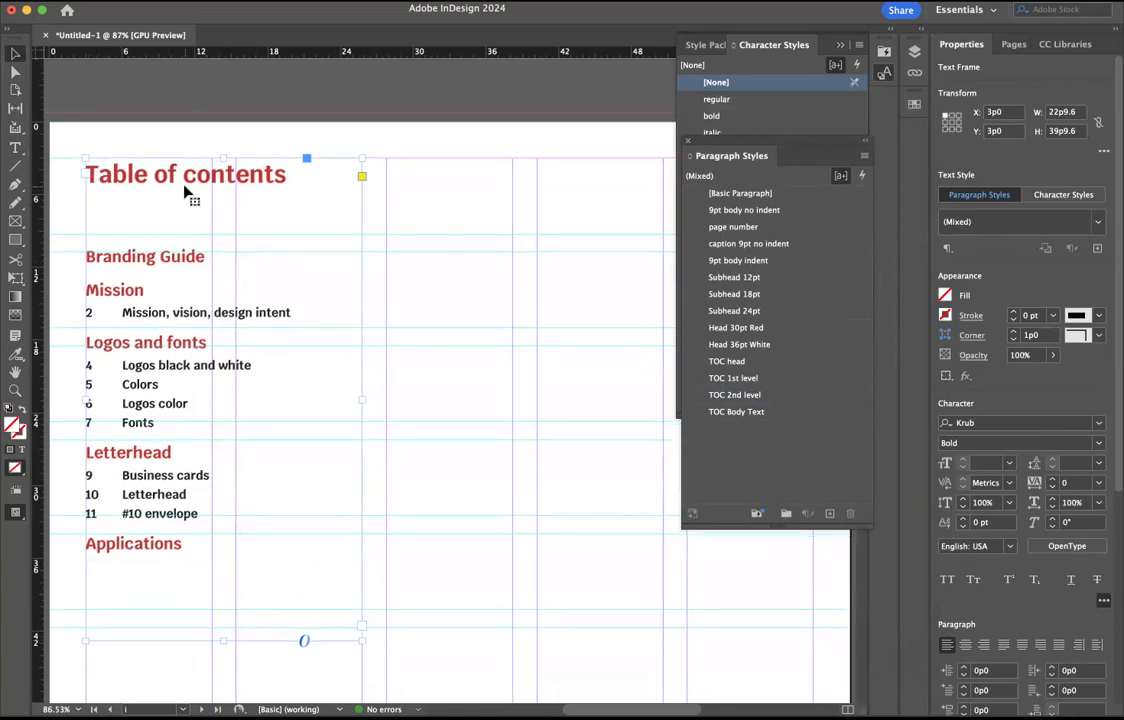
# - Break the link between the "Branding Guide" title on cover page C1 and its Head 36pt White paragraph style
pyautogui.doubleClick(138, 256)
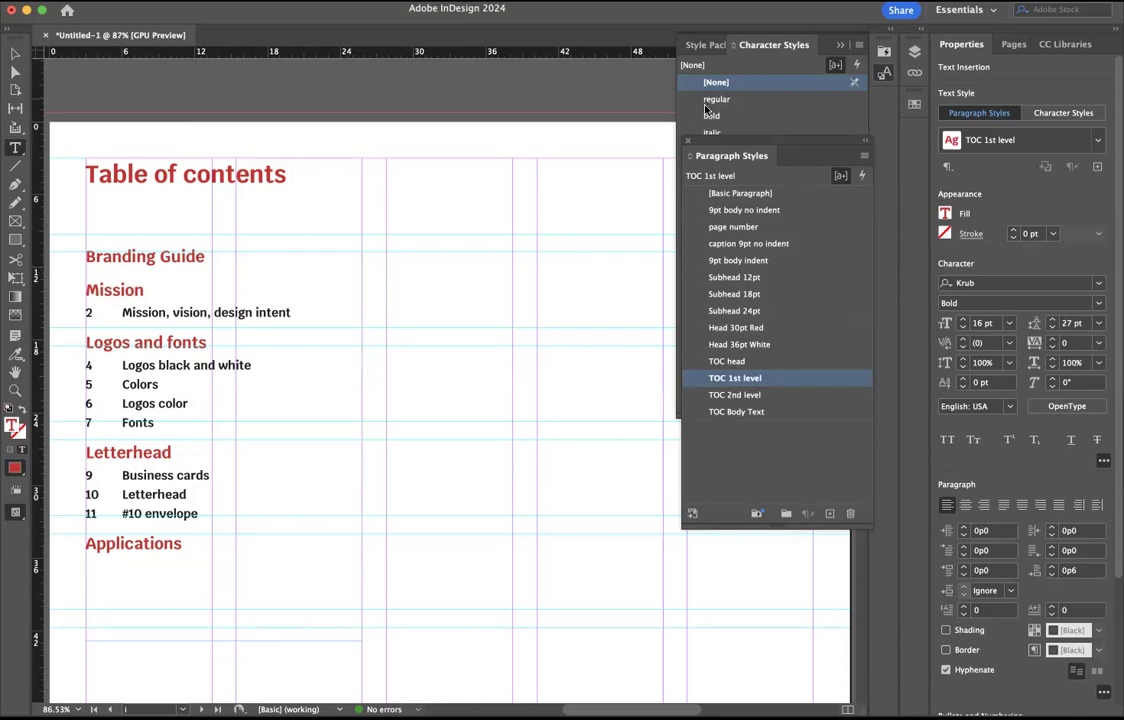
pyautogui.click(1013, 44)
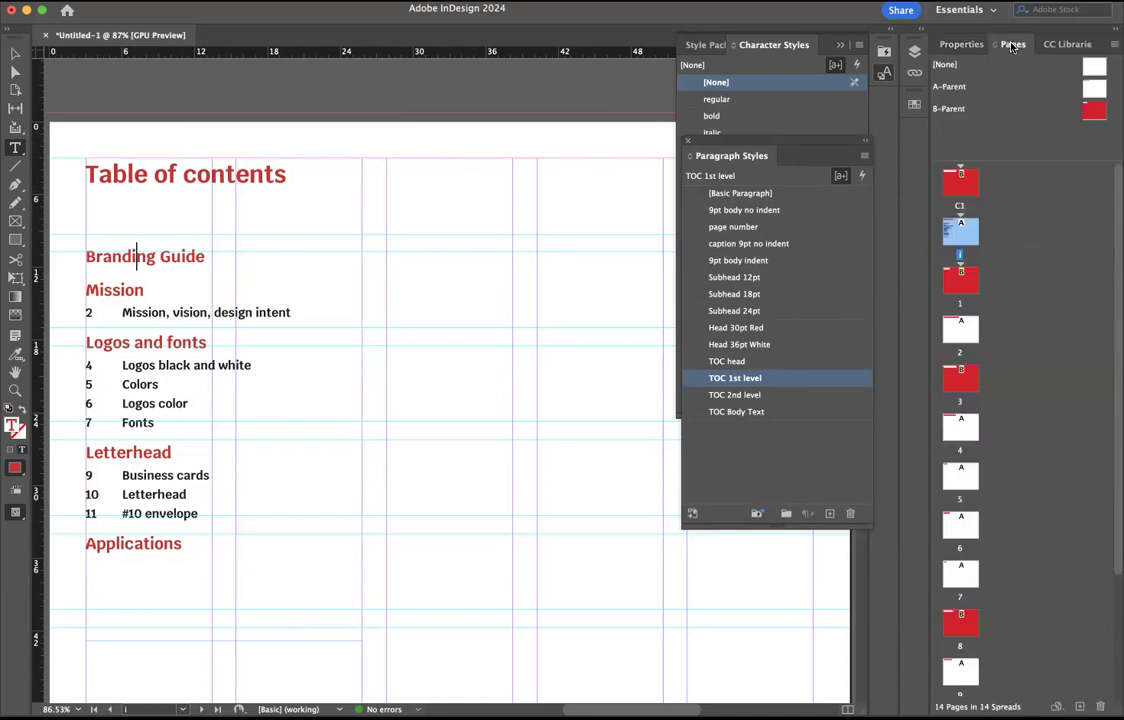
pyautogui.doubleClick(960, 180)
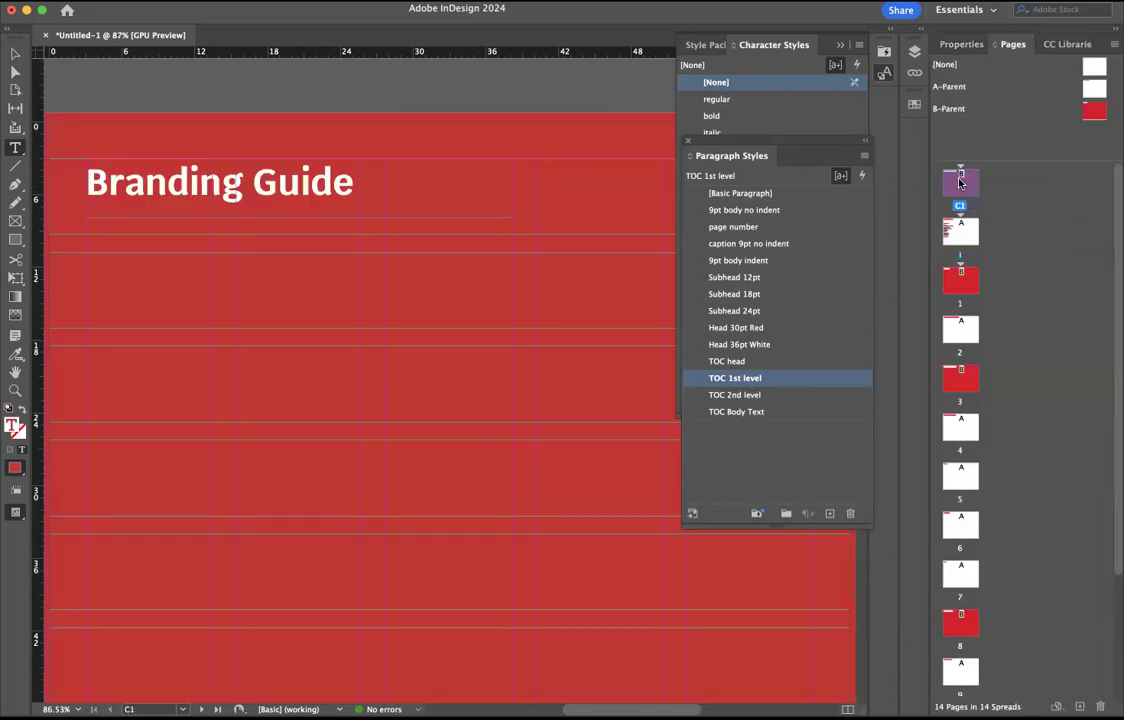
pyautogui.tripleClick(286, 178)
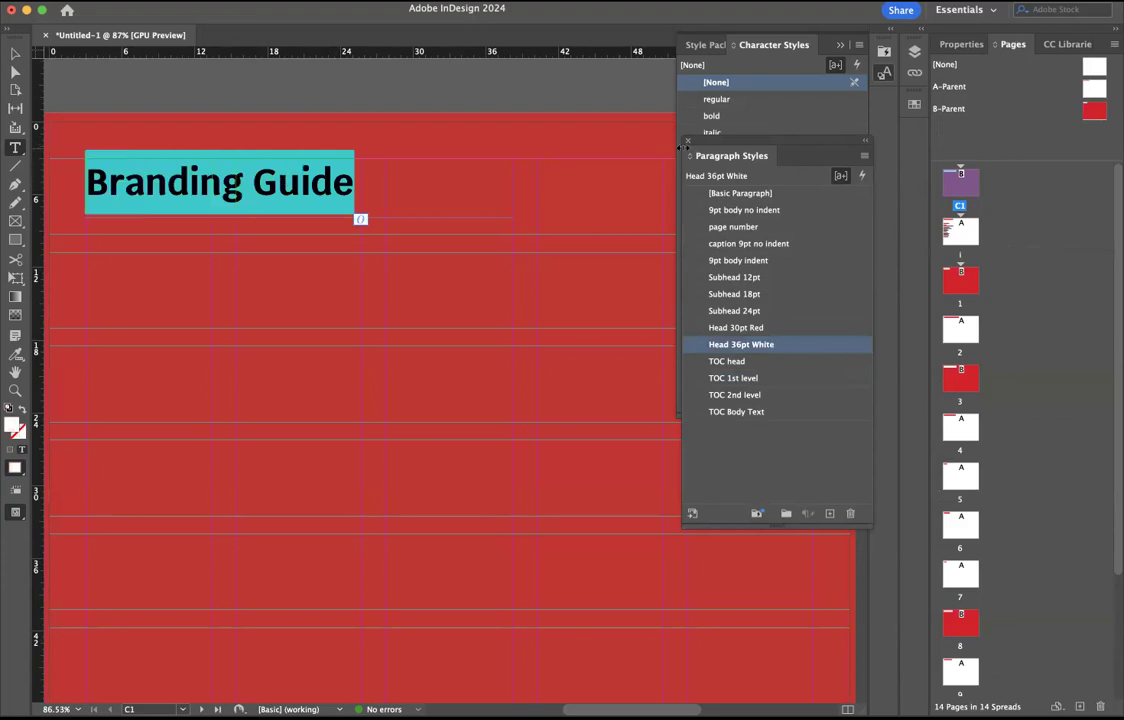
pyautogui.click(864, 158)
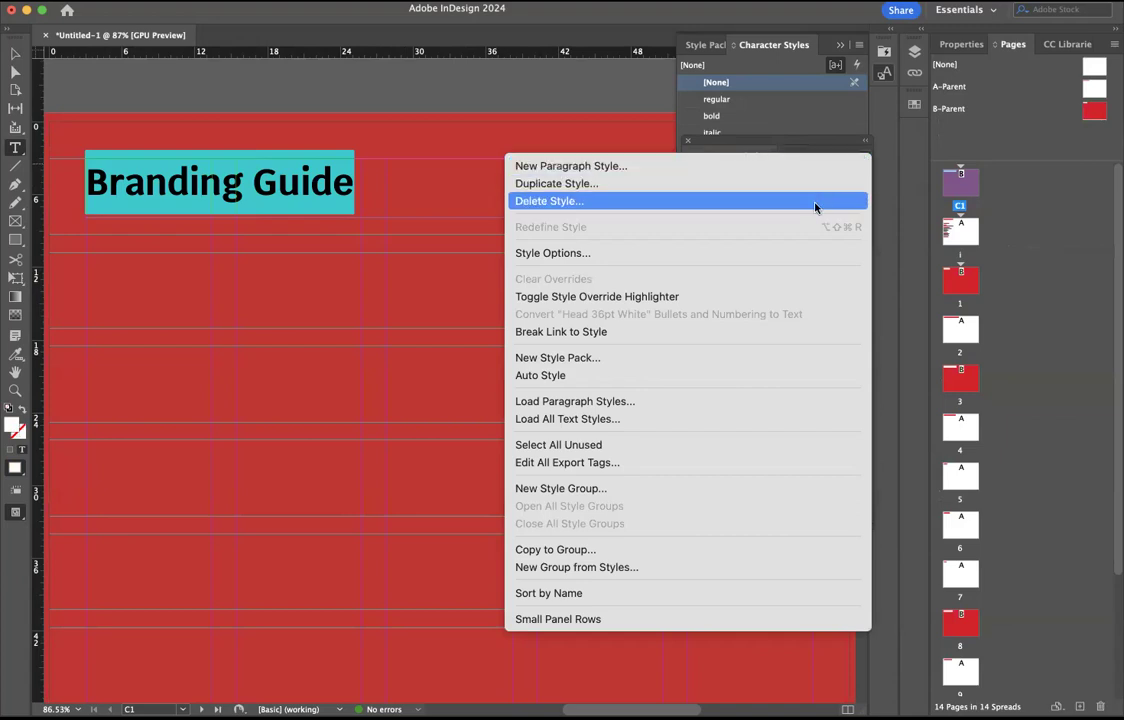
pyautogui.click(596, 331)
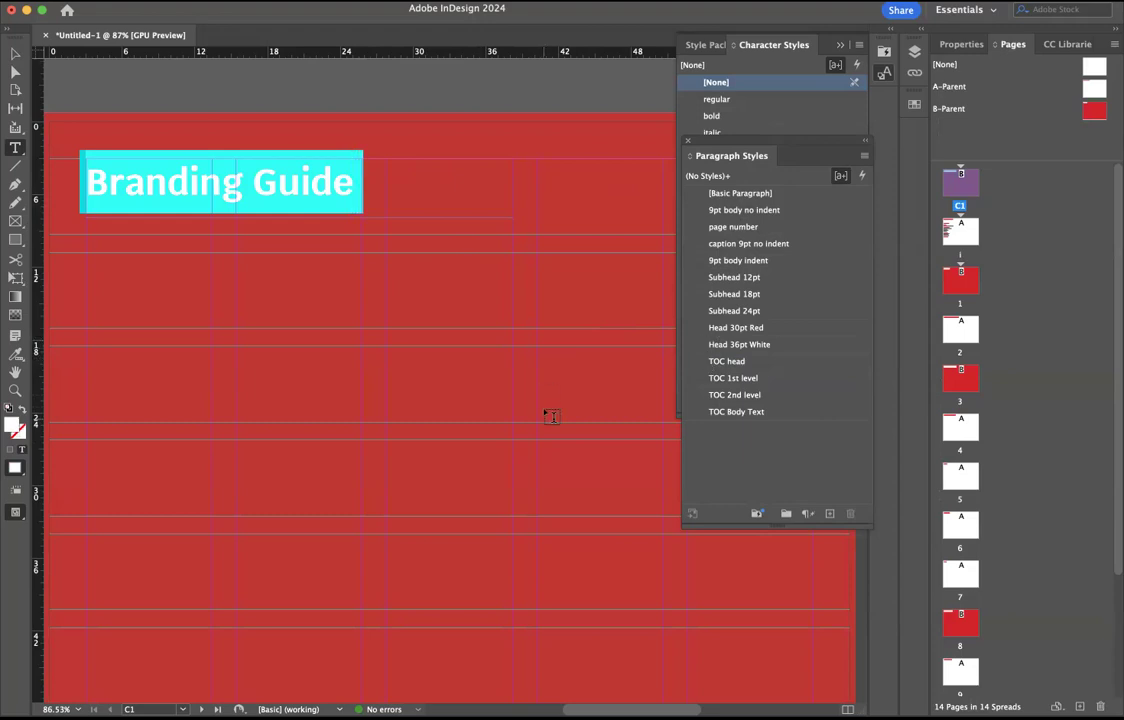
# - Add a text frame below the Branding Guide title on cover page C1 and enter the author's full name, followed by a new line
pyautogui.hscroll(3, 502, 489)
pyautogui.scroll(-3, 502, 489)
pyautogui.scroll(-1, 504, 489)
pyautogui.scroll(3, 504, 489)
pyautogui.hscroll(-3, 504, 489)
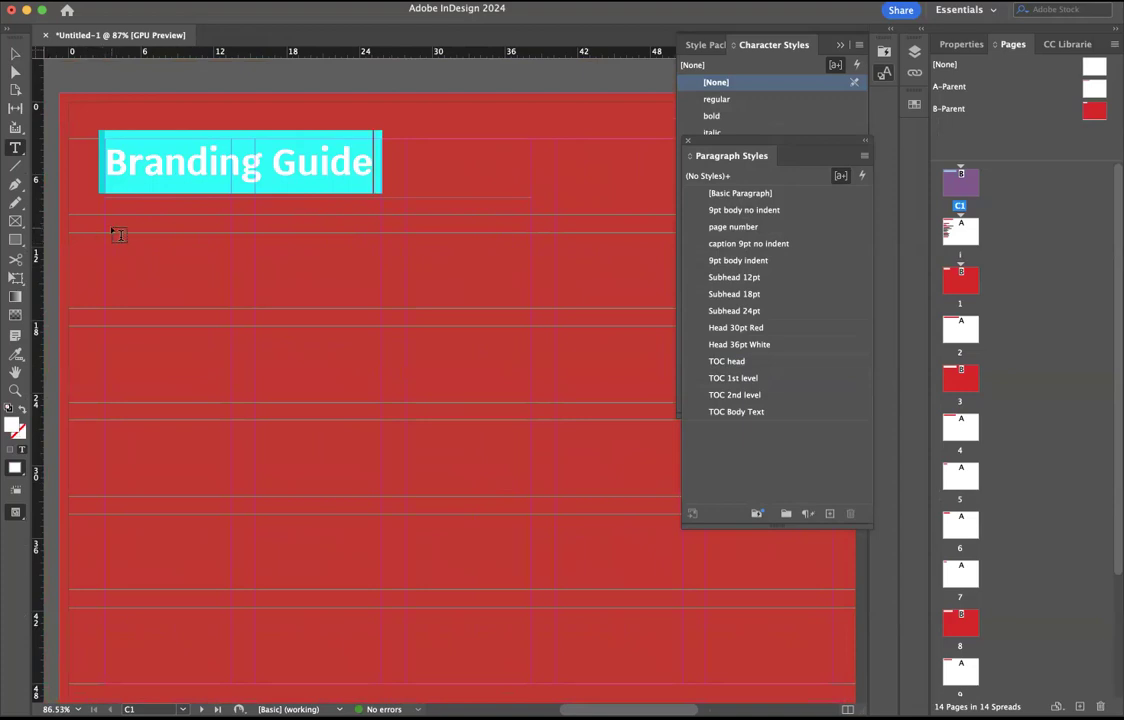
pyautogui.moveTo(113, 239); pyautogui.dragTo(320, 270)
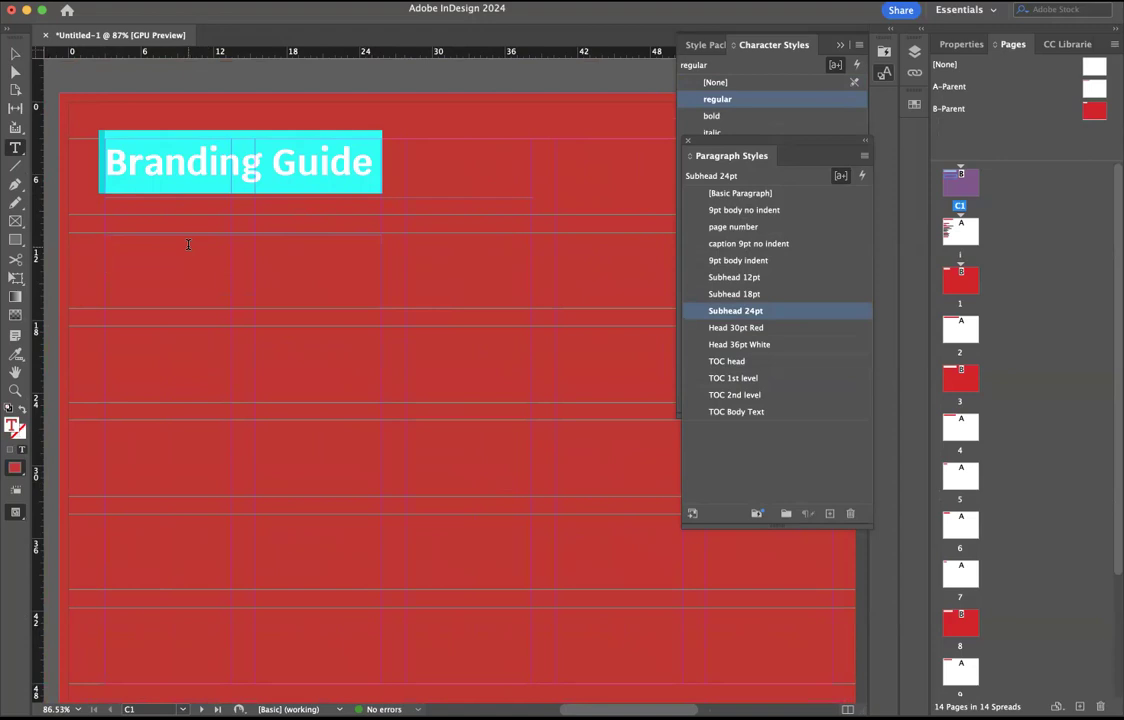
pyautogui.write('S')
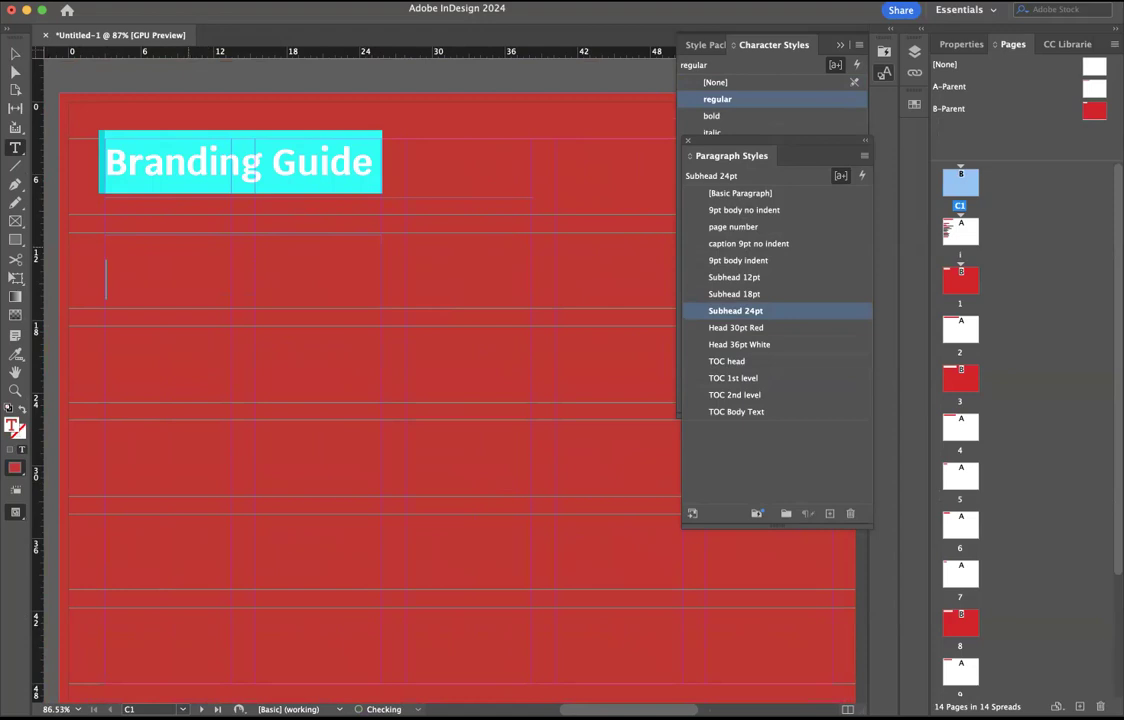
# - Format the author's name with the Subhead 12pt paragraph style and the [None] character style
pyautogui.press('super+a')
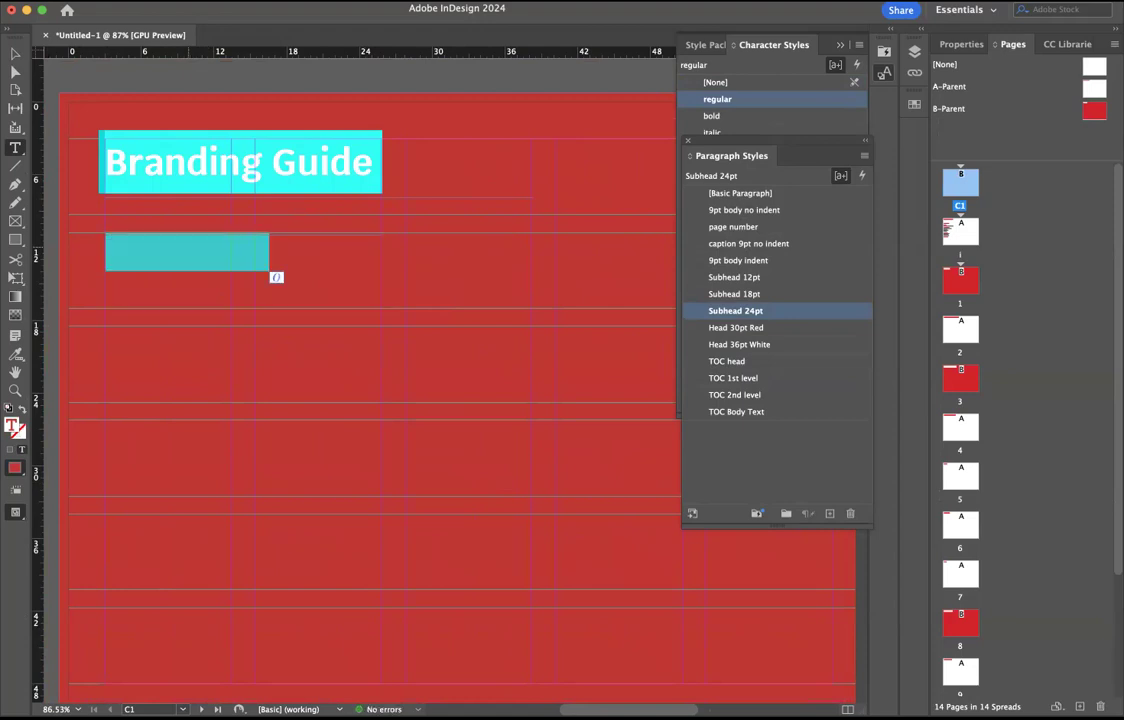
pyautogui.click(727, 211)
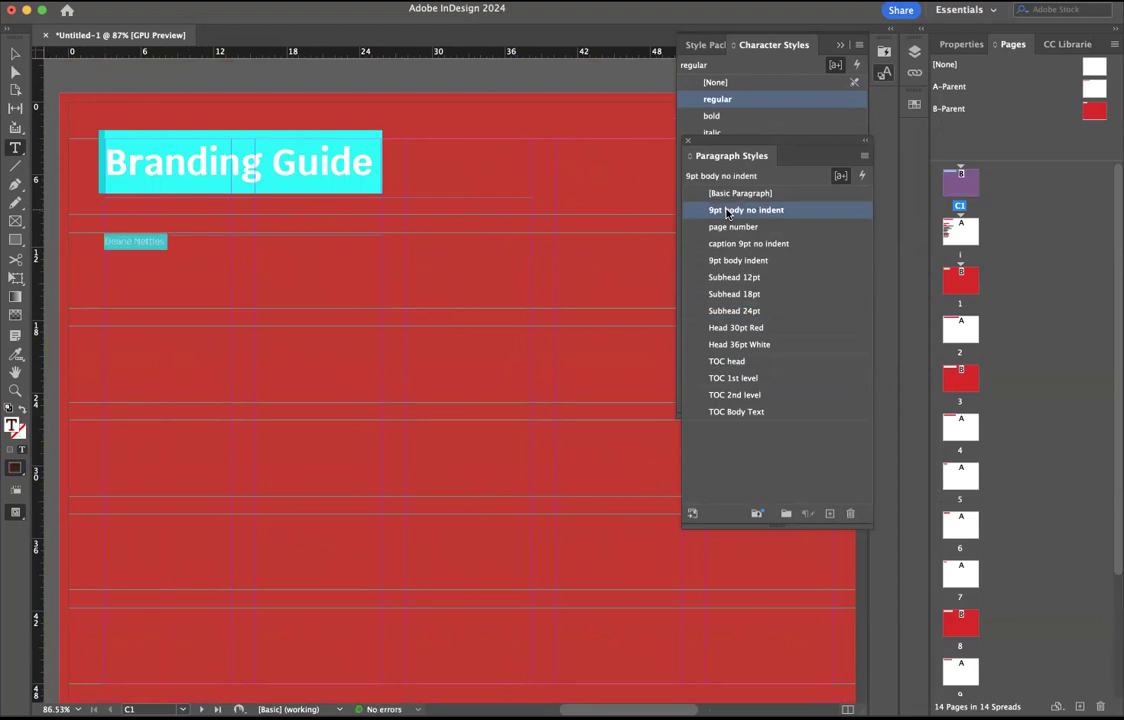
pyautogui.click(733, 277)
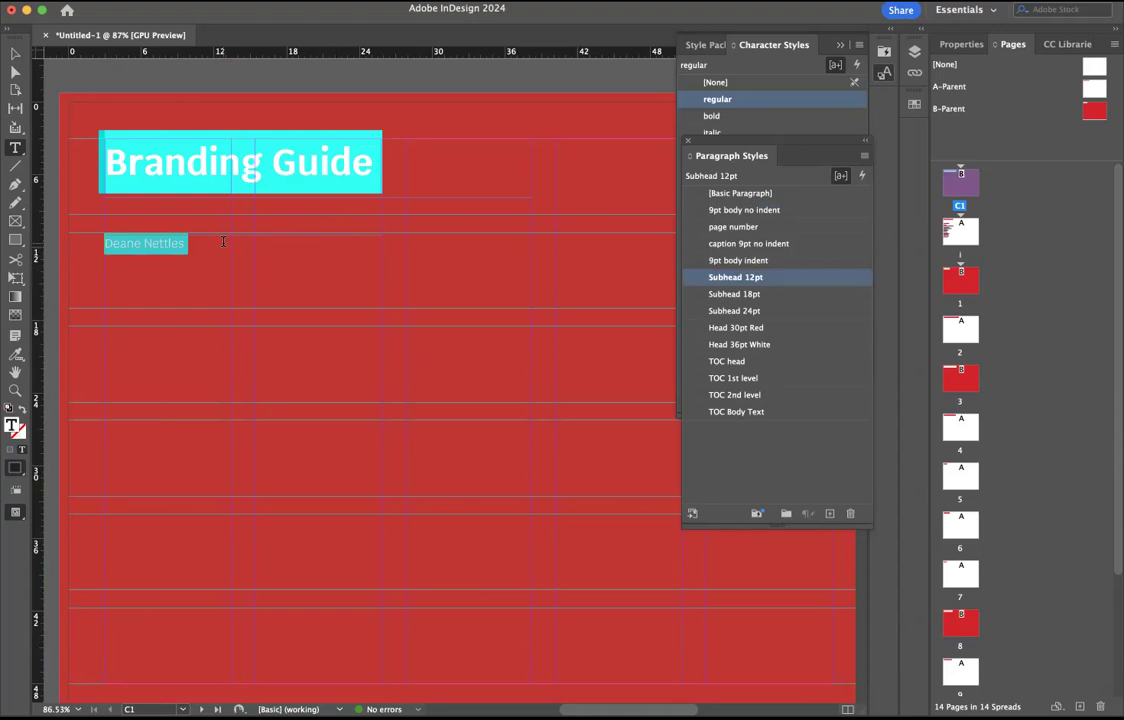
pyautogui.click(714, 83)
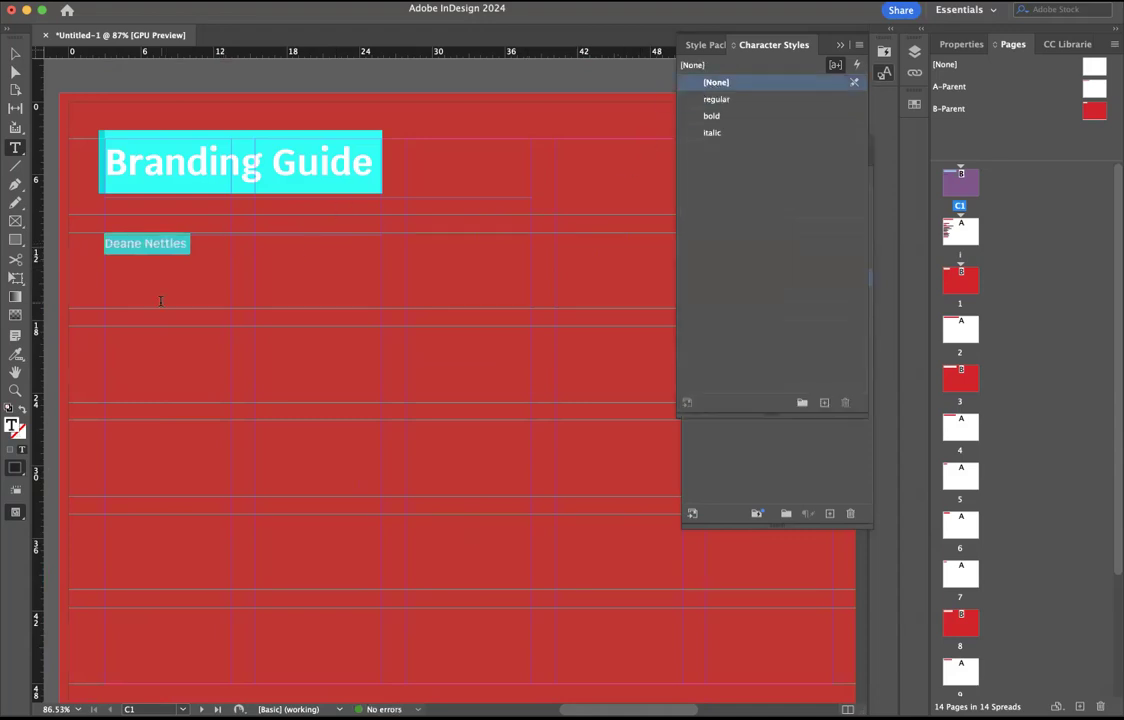
# - Add the lines "Branding" and "Spring 2024" below the author's name on the cover
pyautogui.click(205, 247)
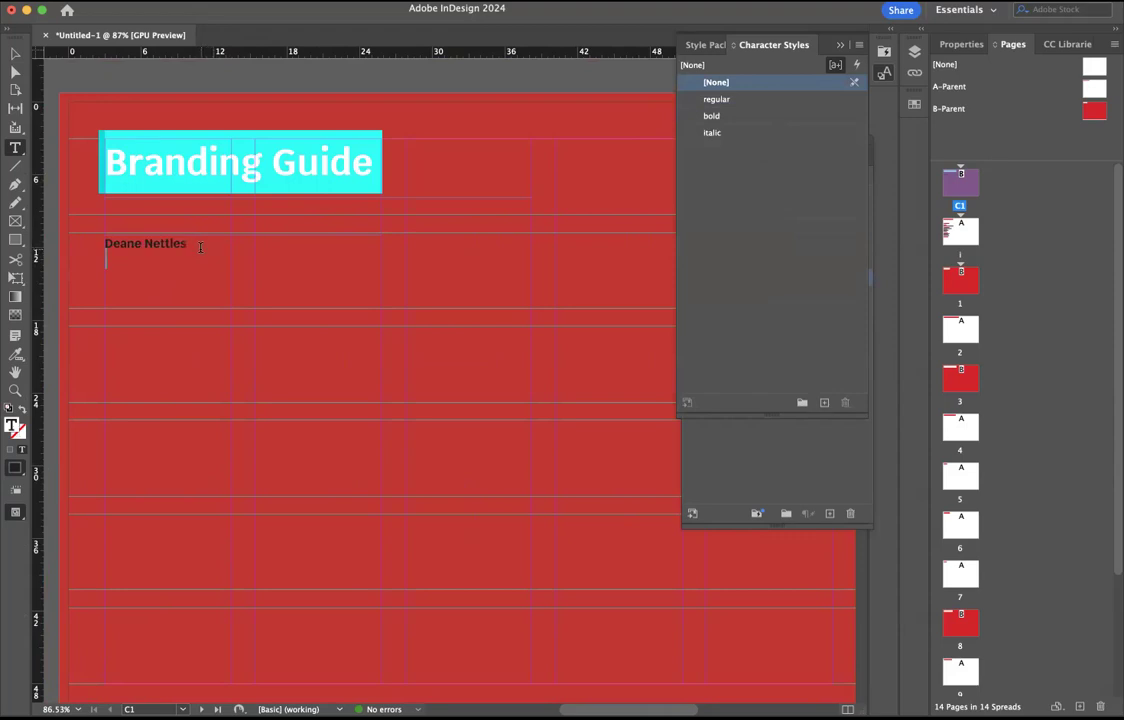
pyautogui.write('ART')
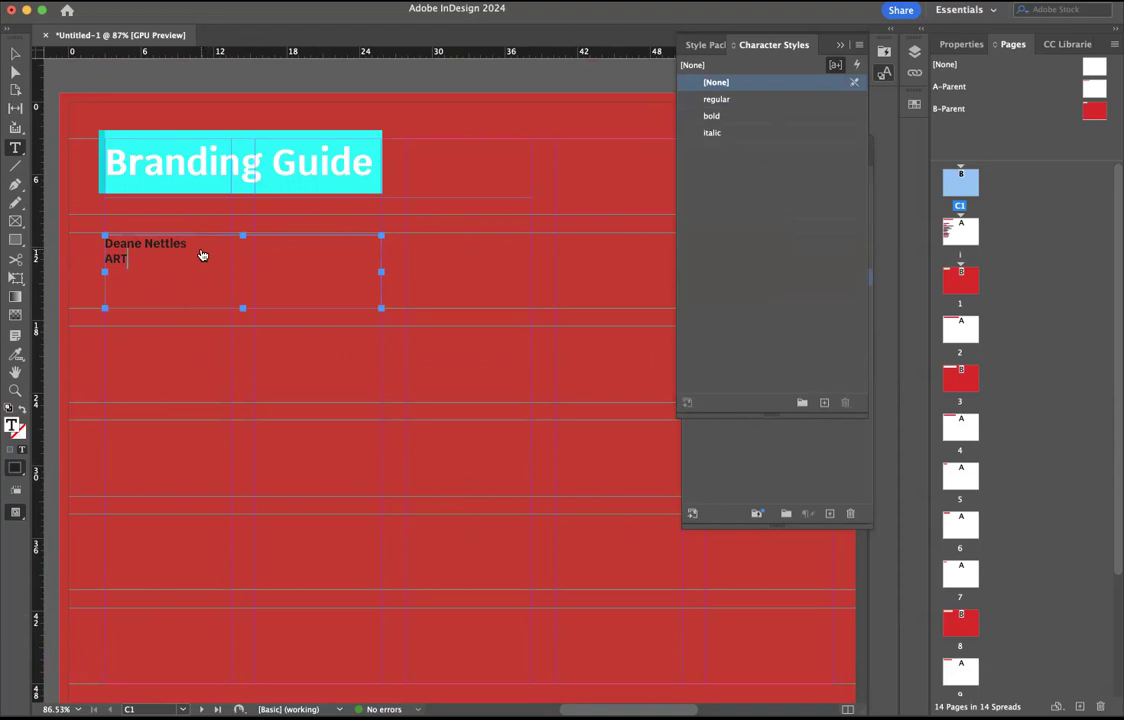
pyautogui.press('super+Tab')
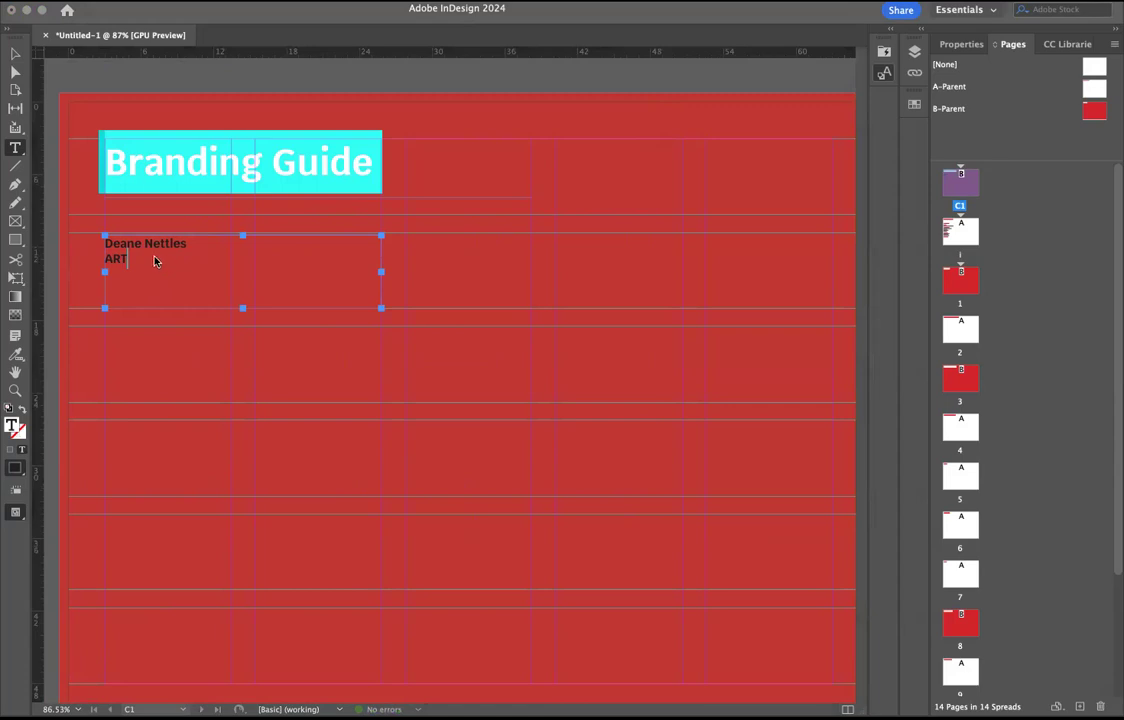
pyautogui.click(153, 259)
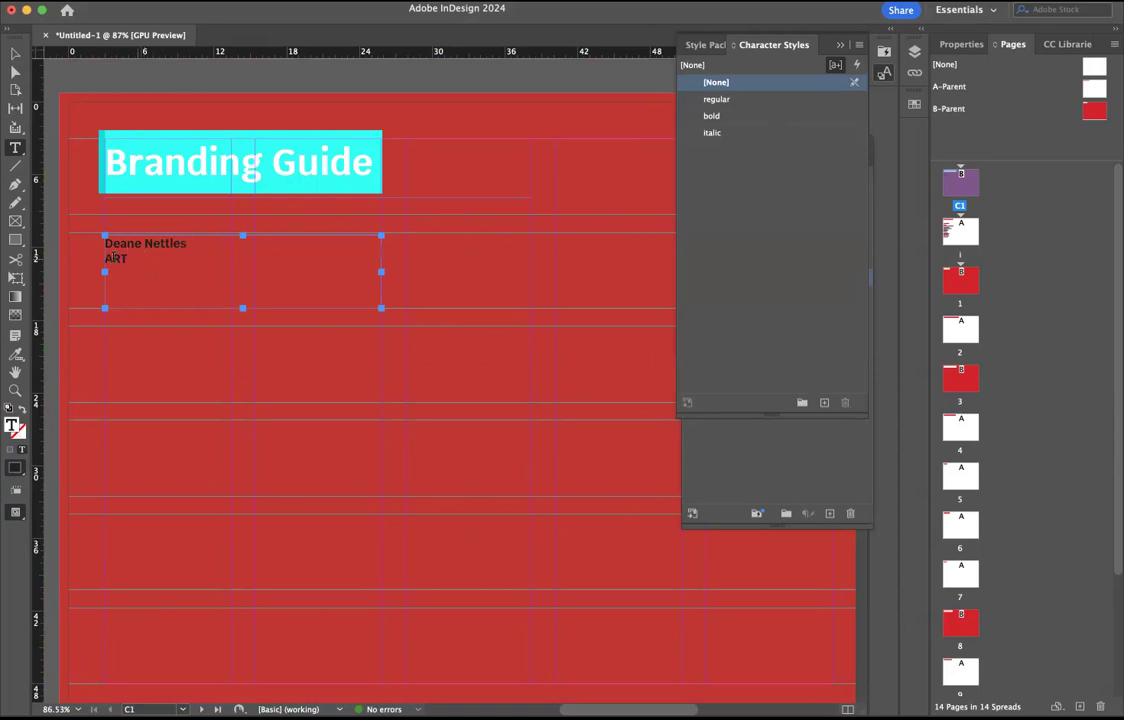
pyautogui.doubleClick(112, 257)
pyautogui.write('Branding')
pyautogui.press('Return')
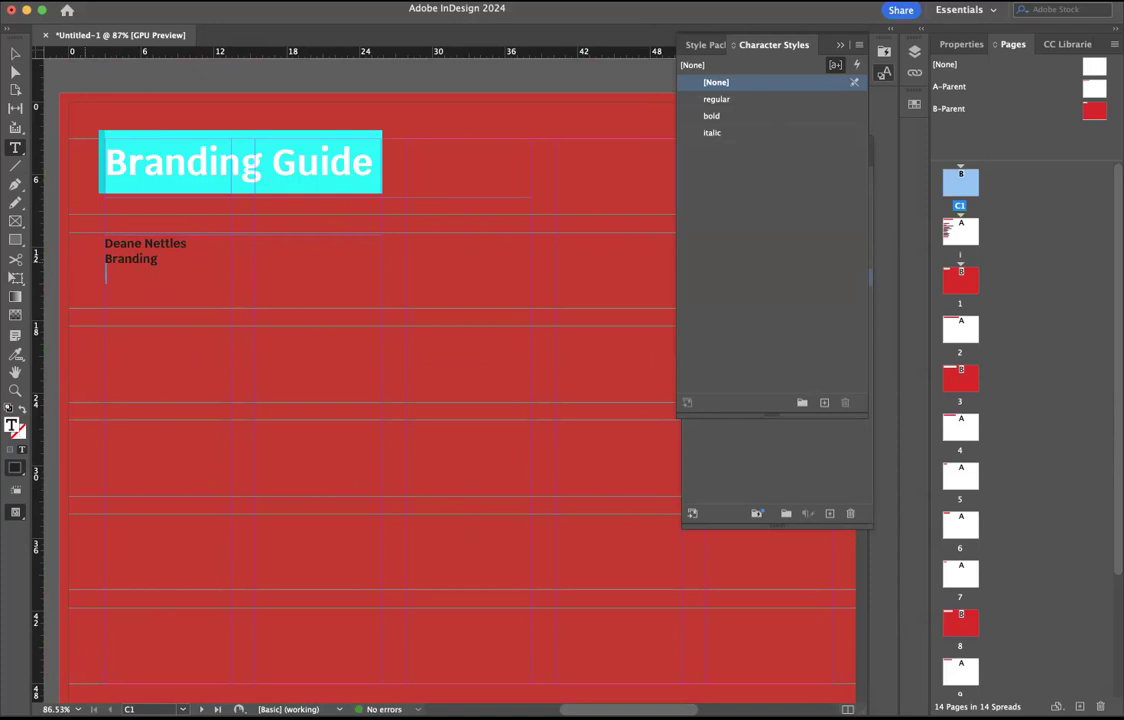
pyautogui.write('Spring 2024')
# - Increase the leading of the three cover credit lines and turn off the style override highlighting
pyautogui.press('super+a')
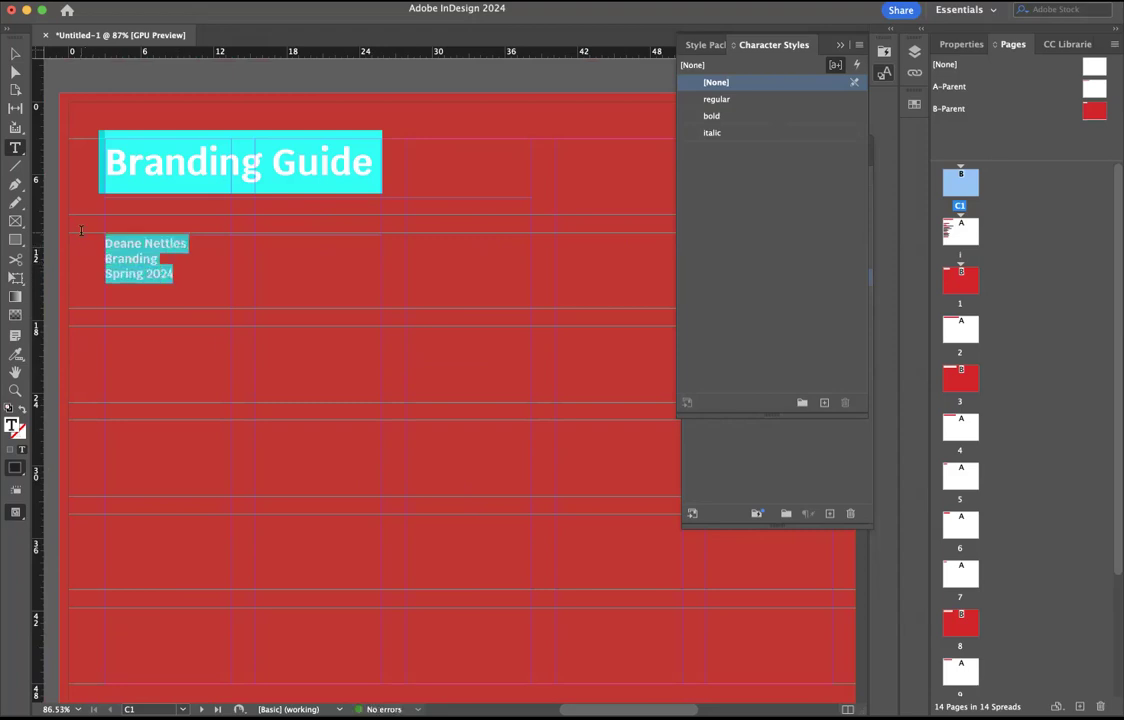
pyautogui.hotkey('alt', 'Down')
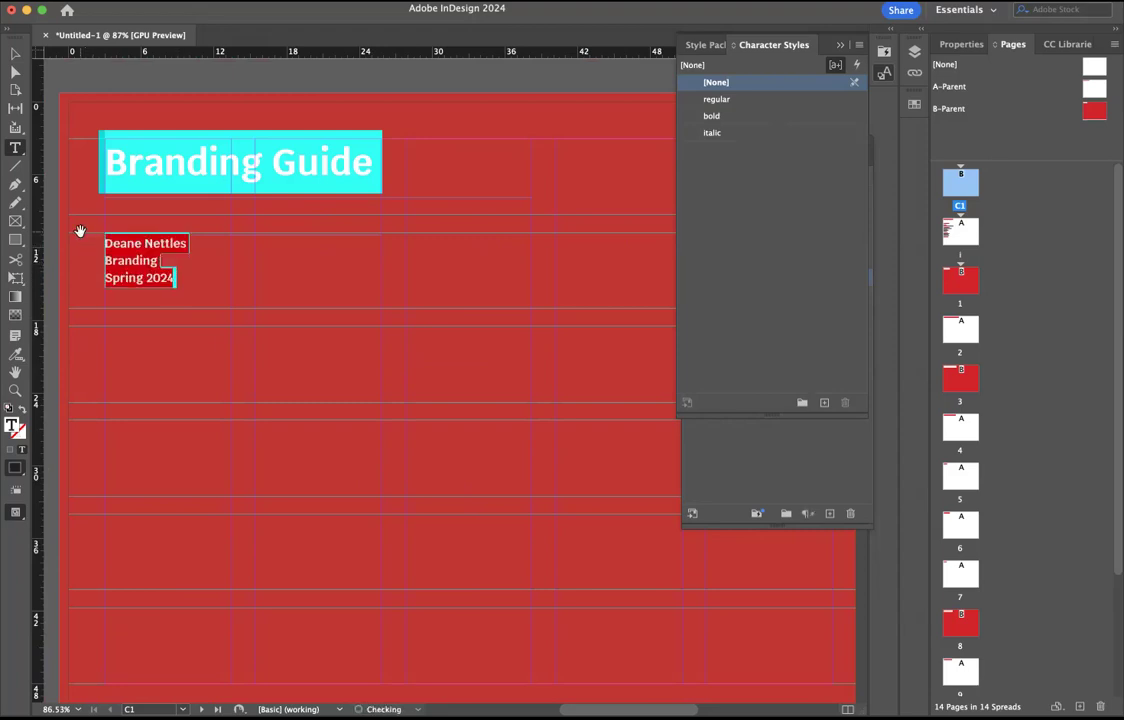
pyautogui.press('super+a')
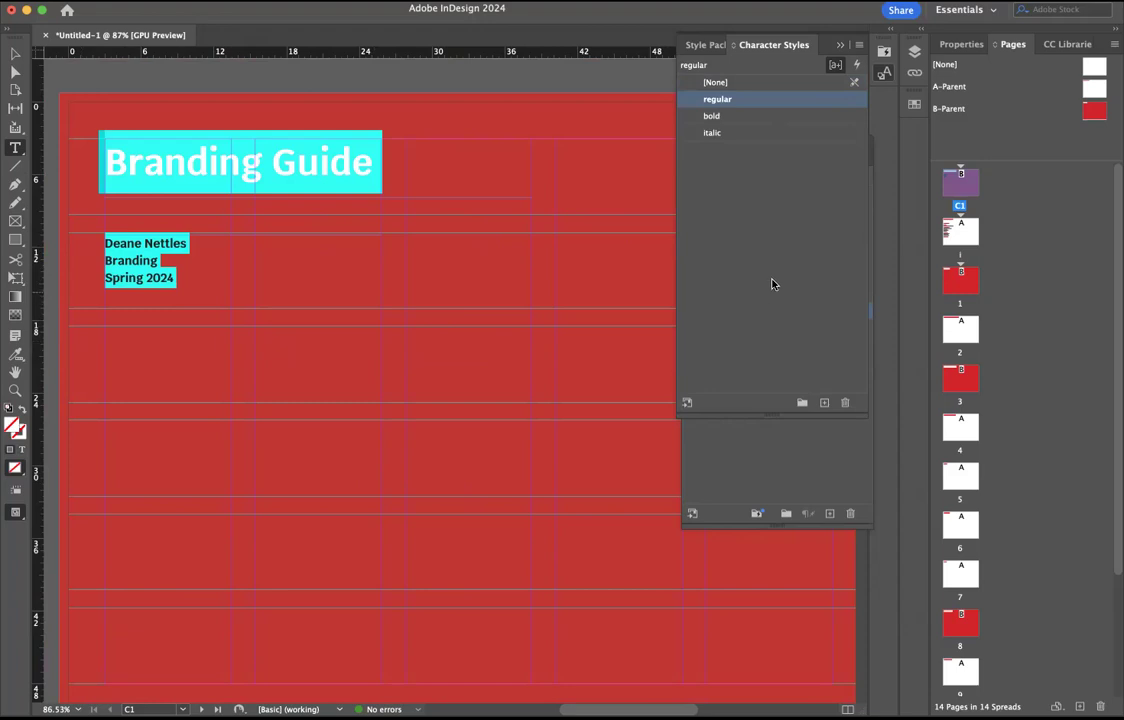
pyautogui.click(835, 66)
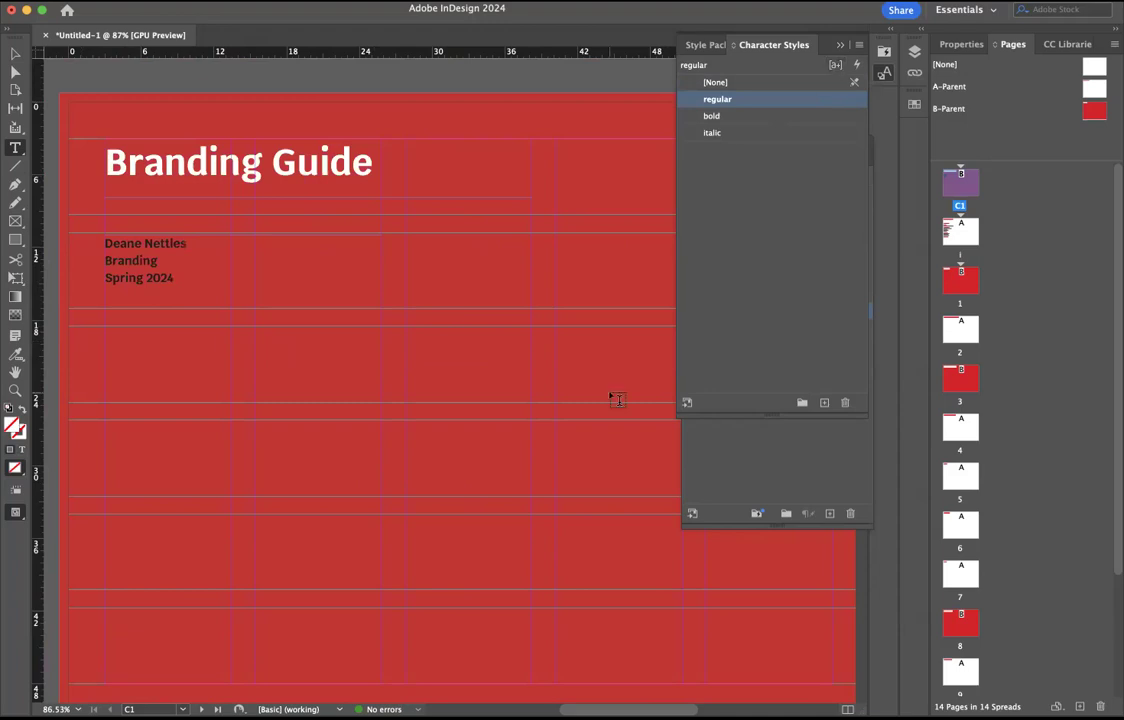
# - Start placing a file on the cover page and open the SiCasaLogos folder inside Brand Manual
pyautogui.hscroll(3, 565, 381)
pyautogui.scroll(-1, 565, 381)
pyautogui.scroll(-3, 565, 383)
pyautogui.hscroll(3, 565, 383)
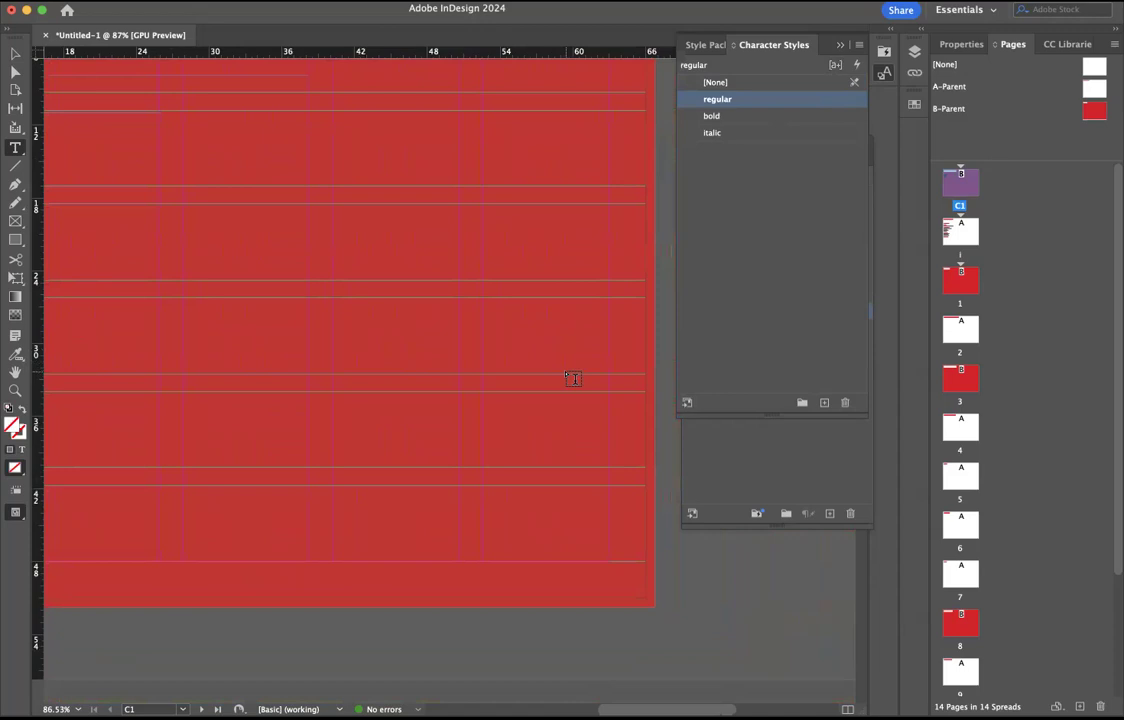
pyautogui.click(99, 17)
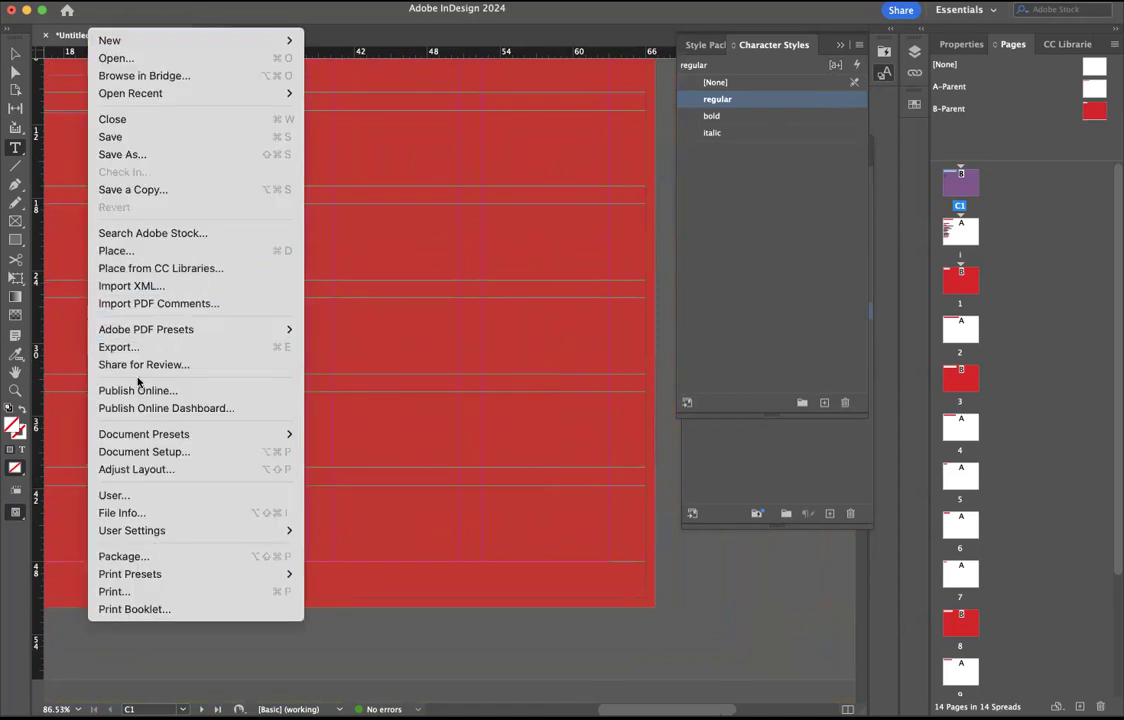
pyautogui.click(140, 252)
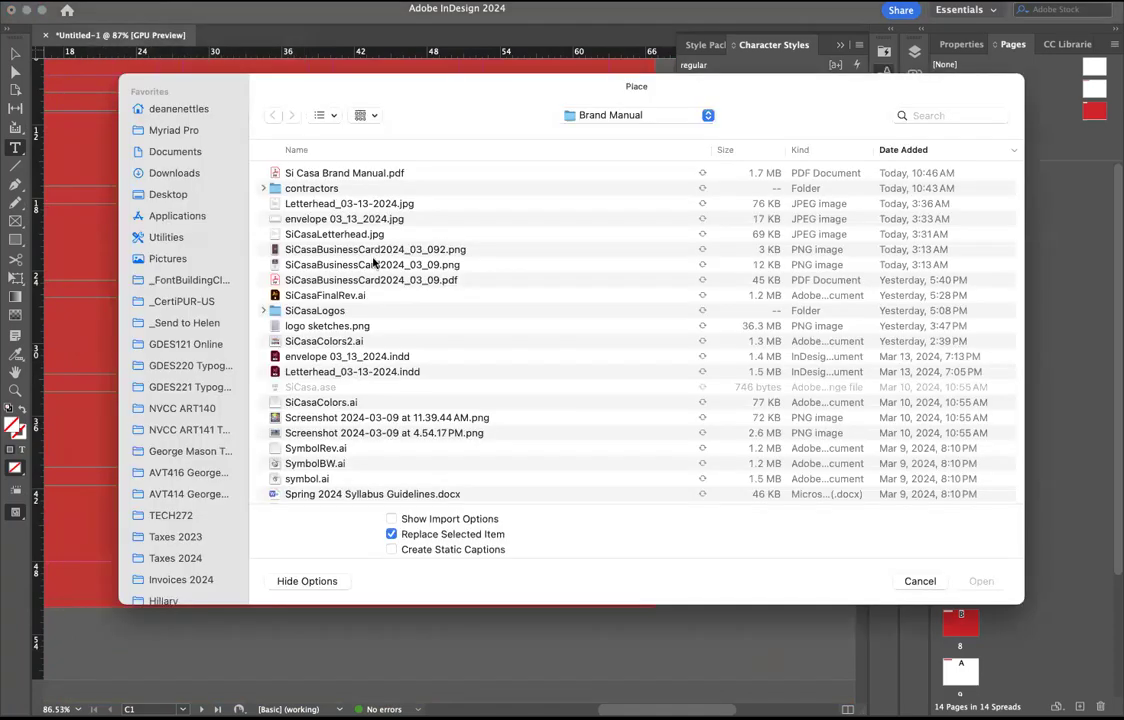
pyautogui.doubleClick(313, 311)
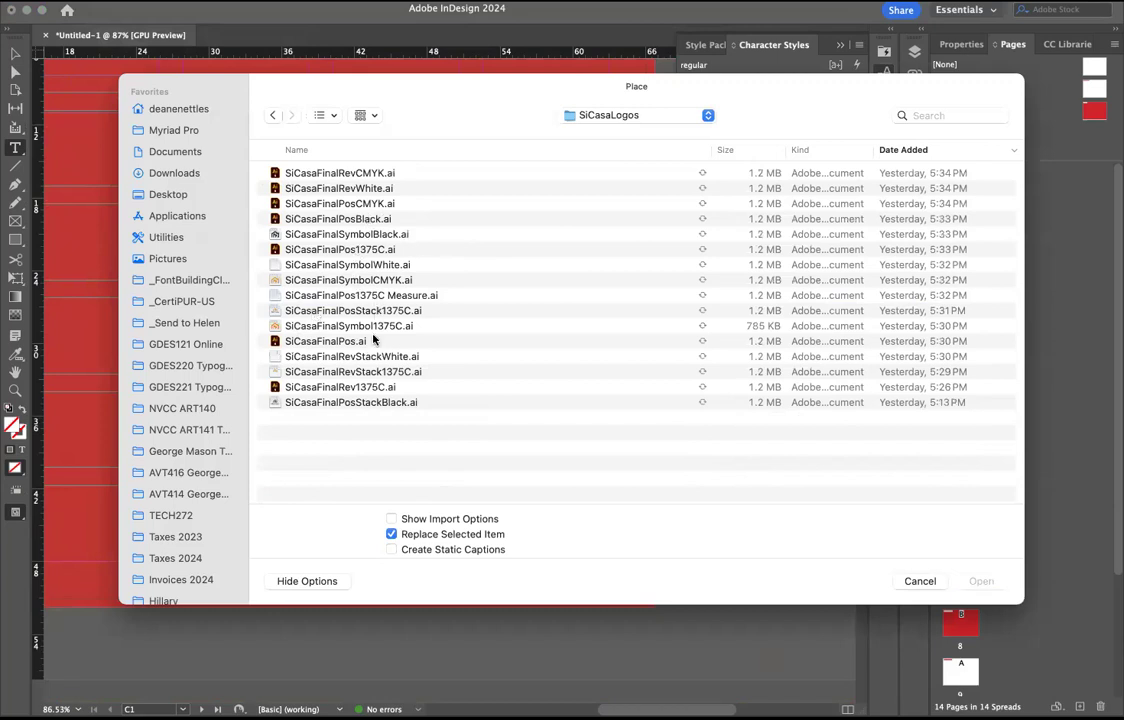
# - Preview the logo files in column view and choose SiCasaFinalRev1375C.ai
pyautogui.click(316, 205)
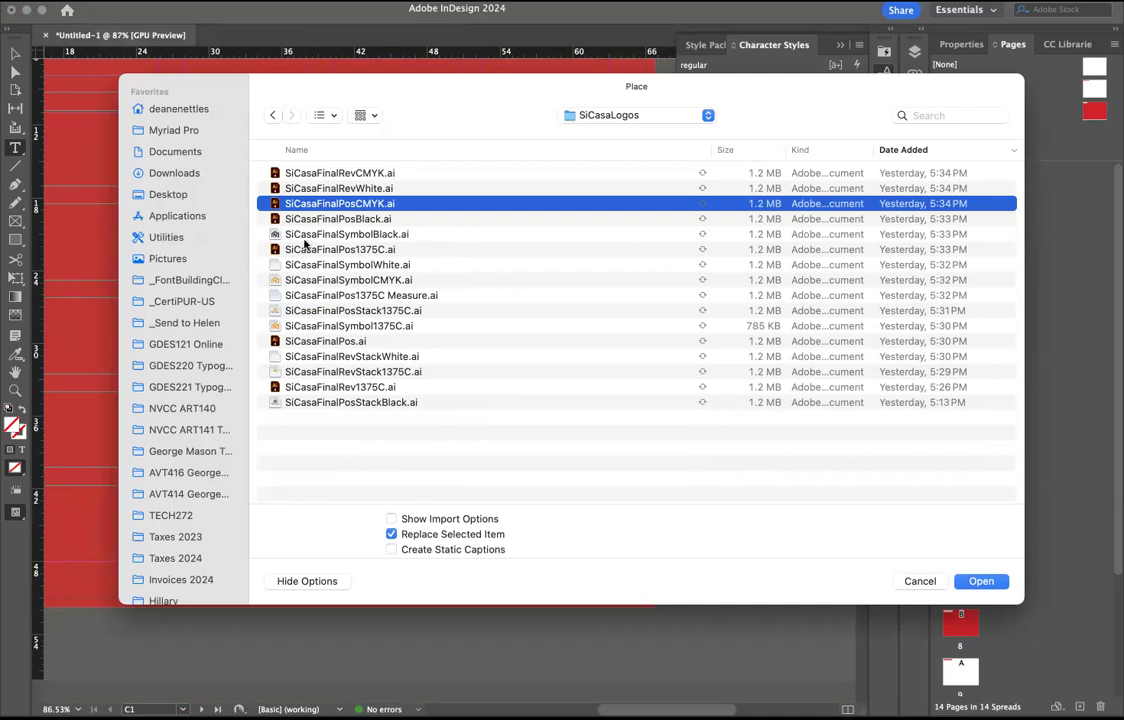
pyautogui.click(319, 189)
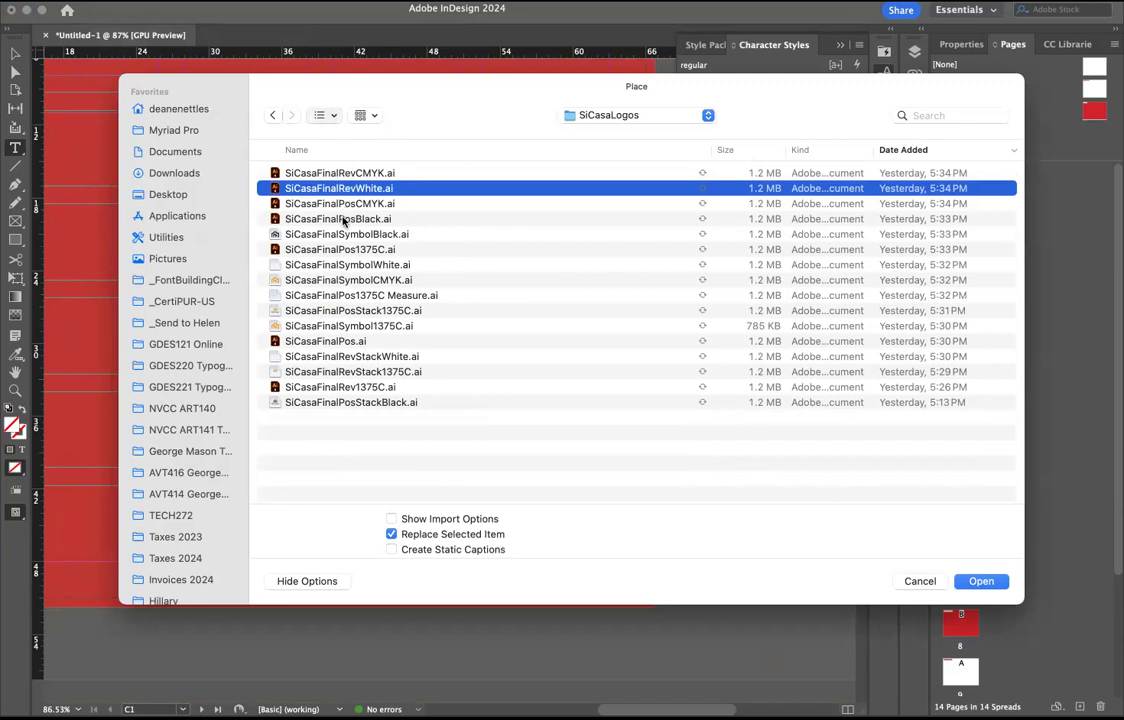
pyautogui.press('super+3')
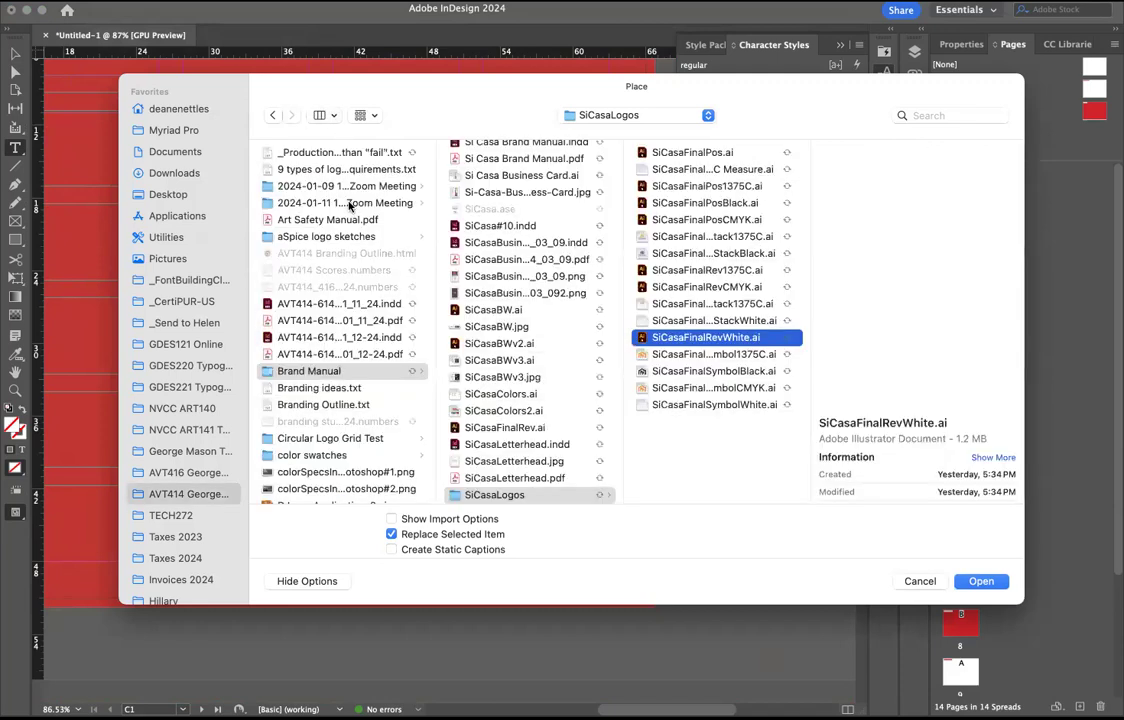
pyautogui.click(692, 354)
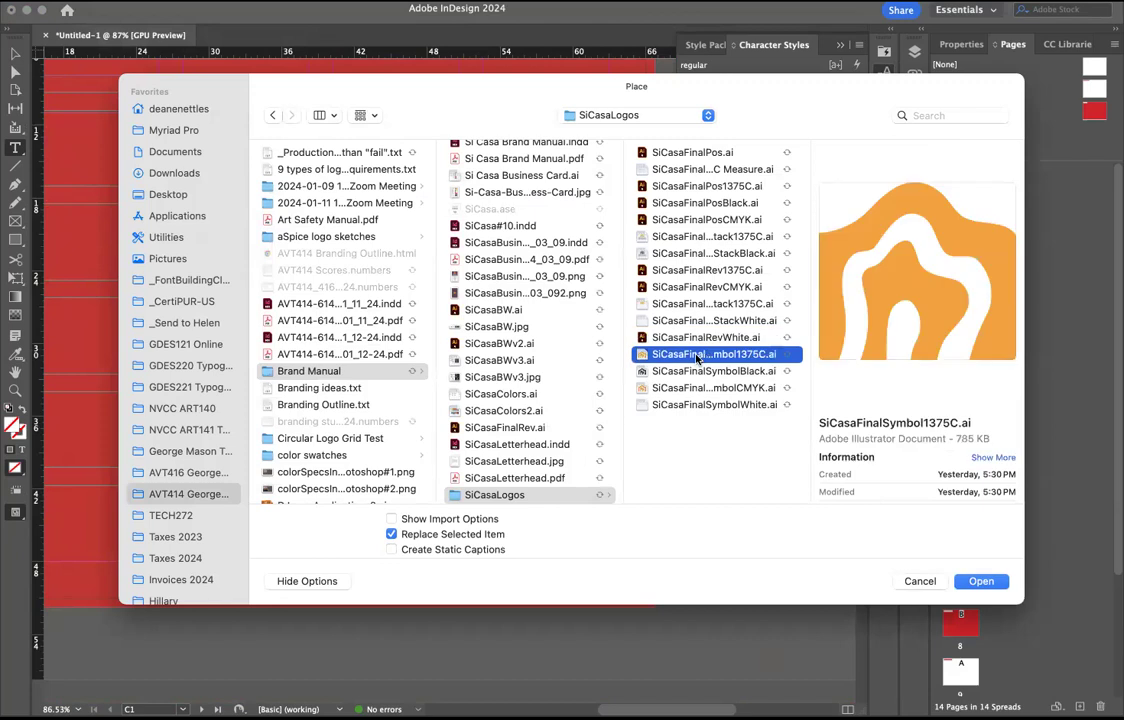
pyautogui.click(687, 320)
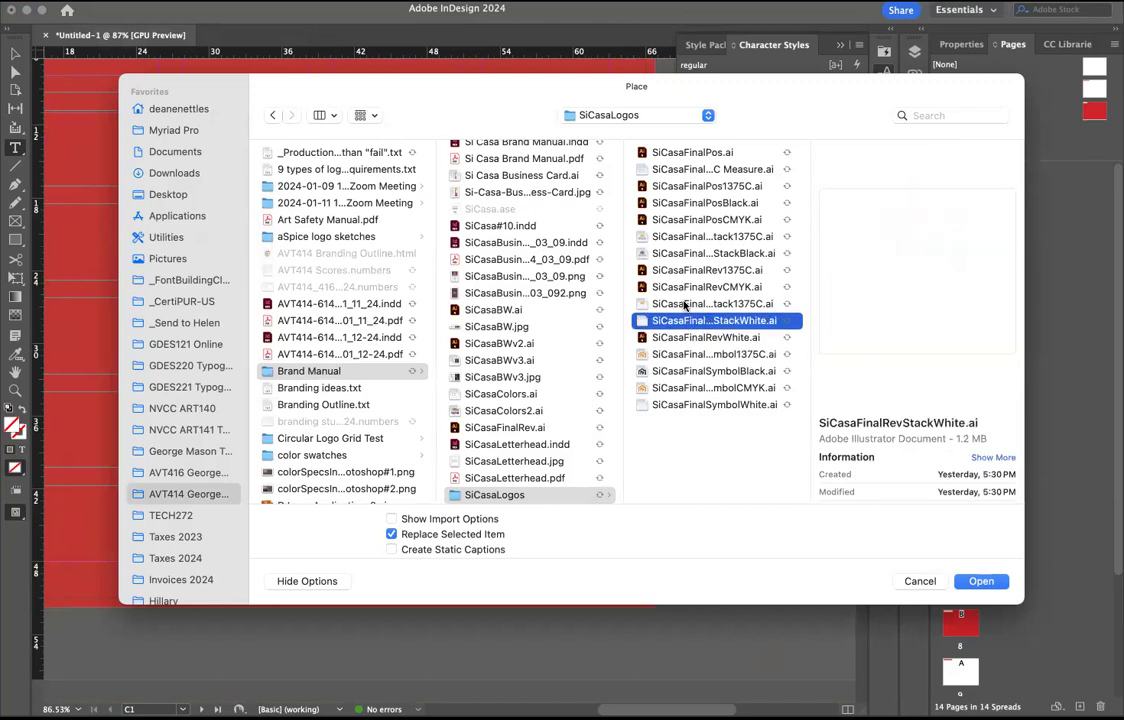
pyautogui.click(683, 304)
pyautogui.click(683, 288)
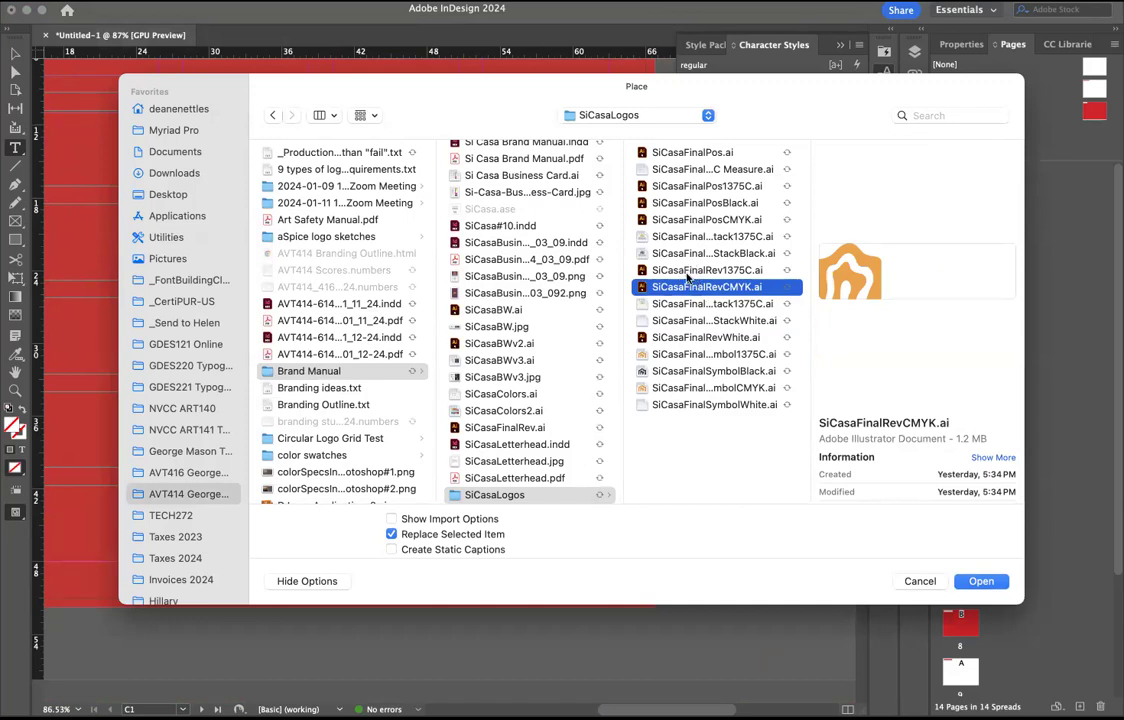
pyautogui.click(686, 253)
pyautogui.click(683, 271)
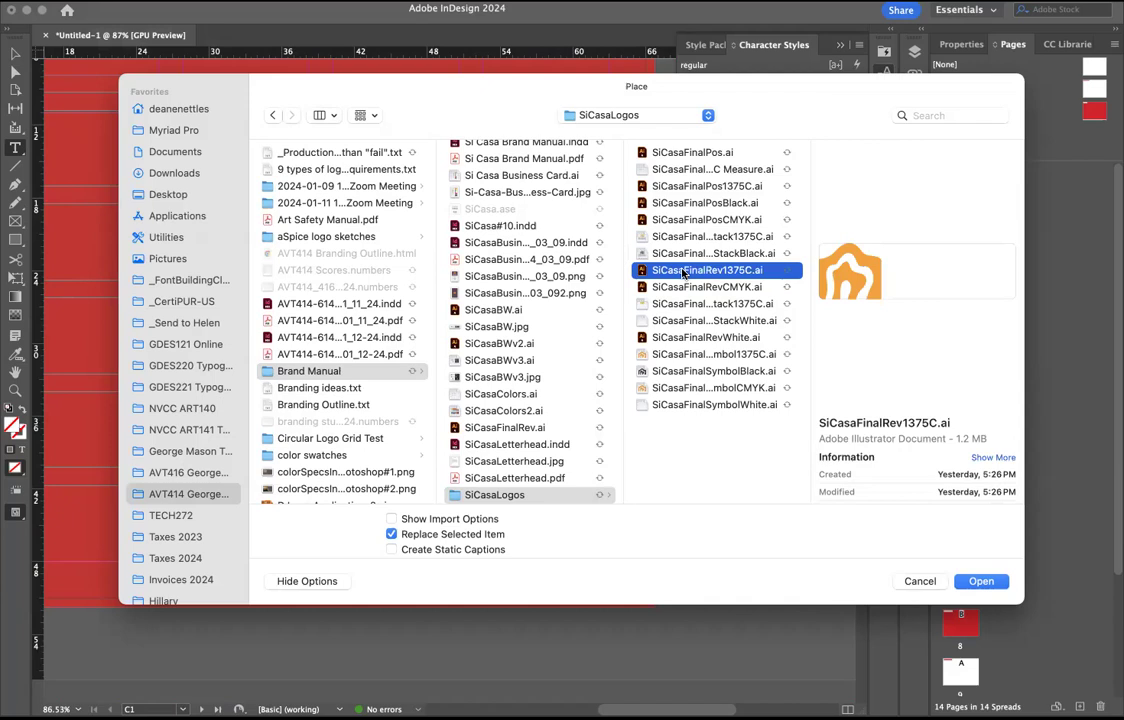
# - Place the chosen logo in the lower right area of cover page C1, spanning the two columns before the right margin
pyautogui.click(981, 581)
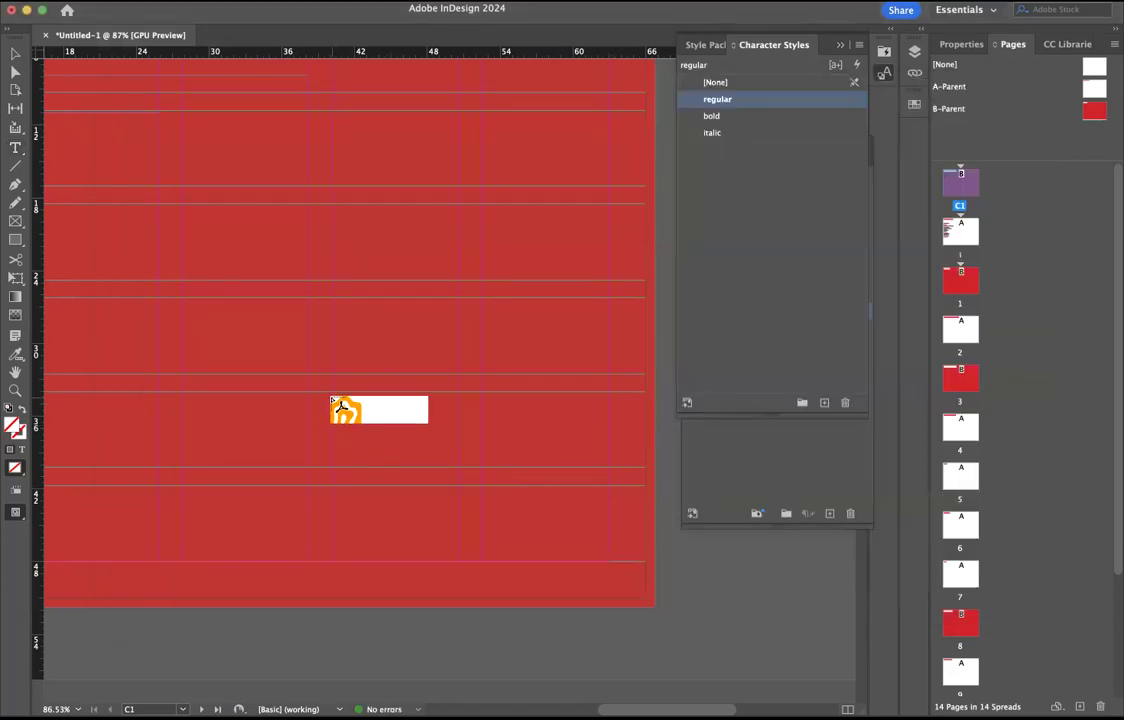
pyautogui.moveTo(335, 400); pyautogui.dragTo(615, 523)
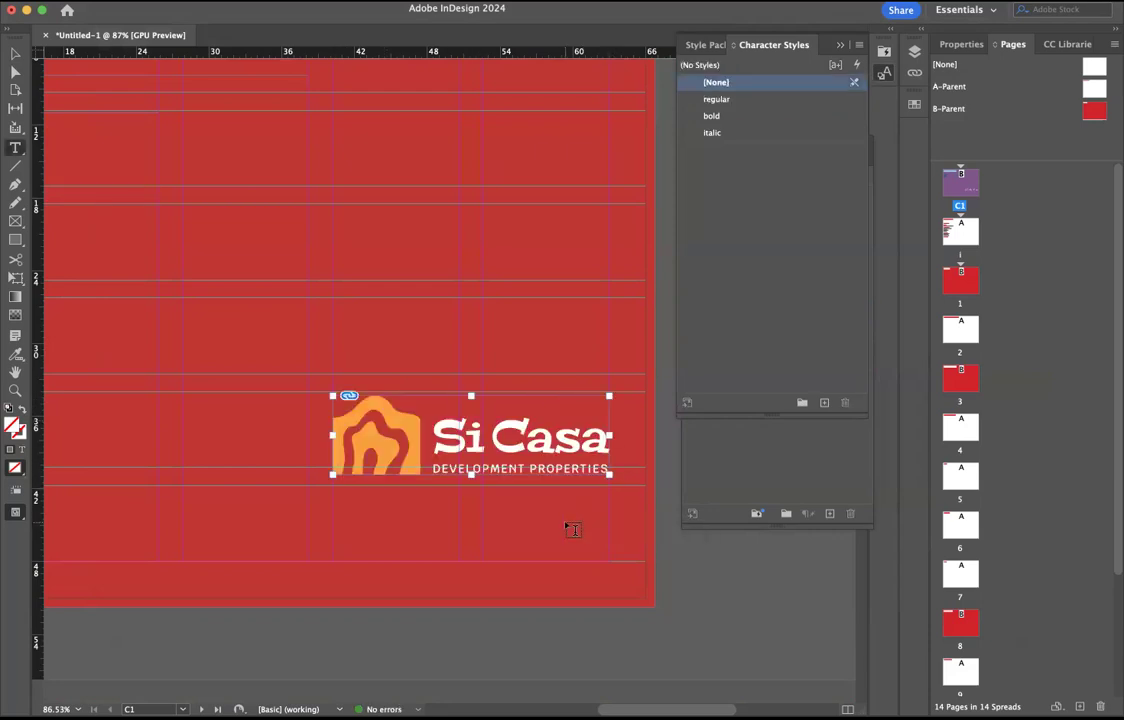
pyautogui.press('t')
pyautogui.scroll(5, 342, 432)
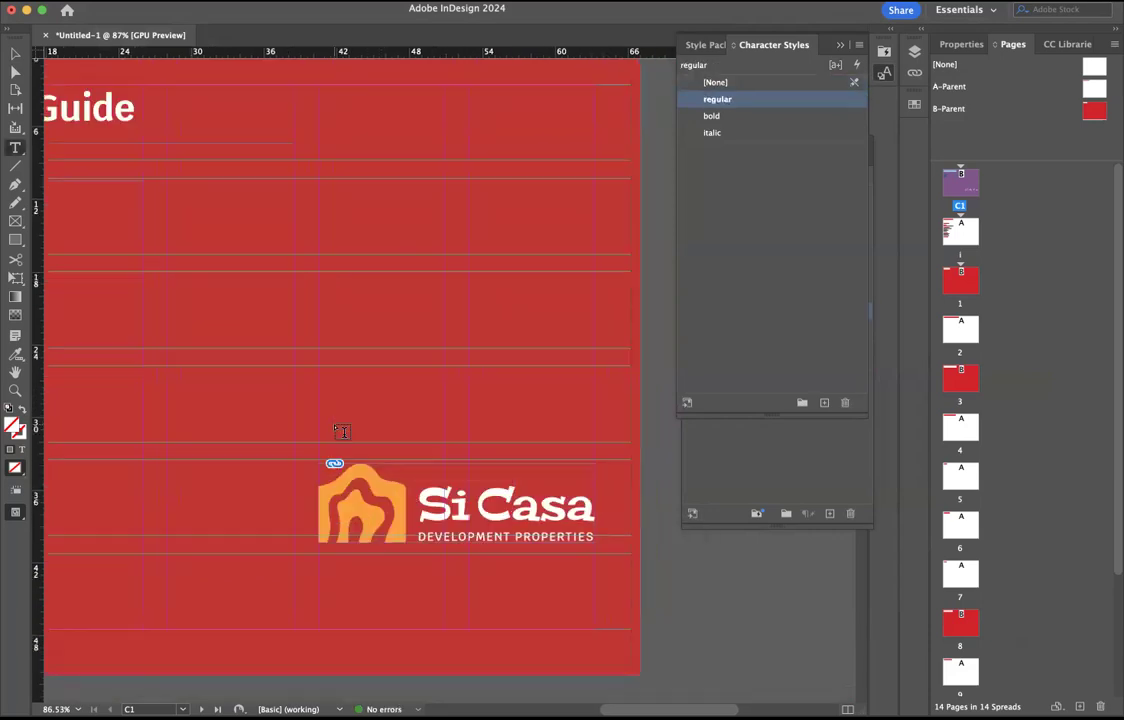
pyautogui.hscroll(-2, 342, 432)
pyautogui.hscroll(-3, 342, 432)
pyautogui.scroll(-2, 342, 432)
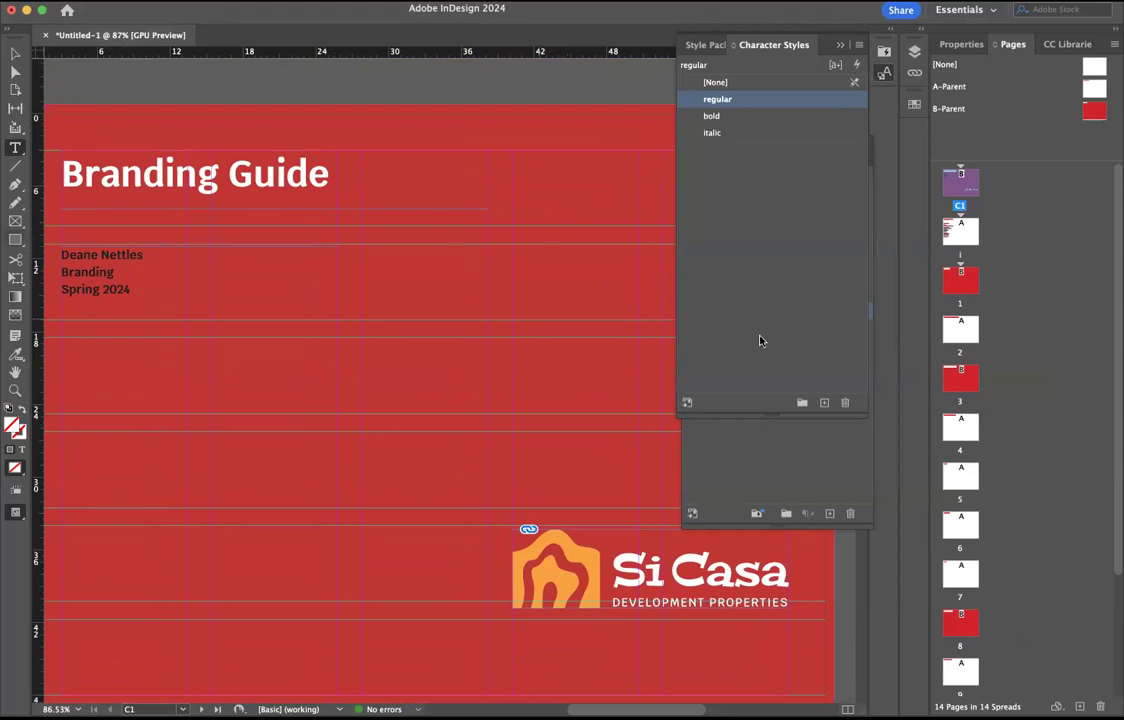
# - Select all of the contents text on page i and update the table of contents to drop the cover title
pyautogui.doubleClick(961, 231)
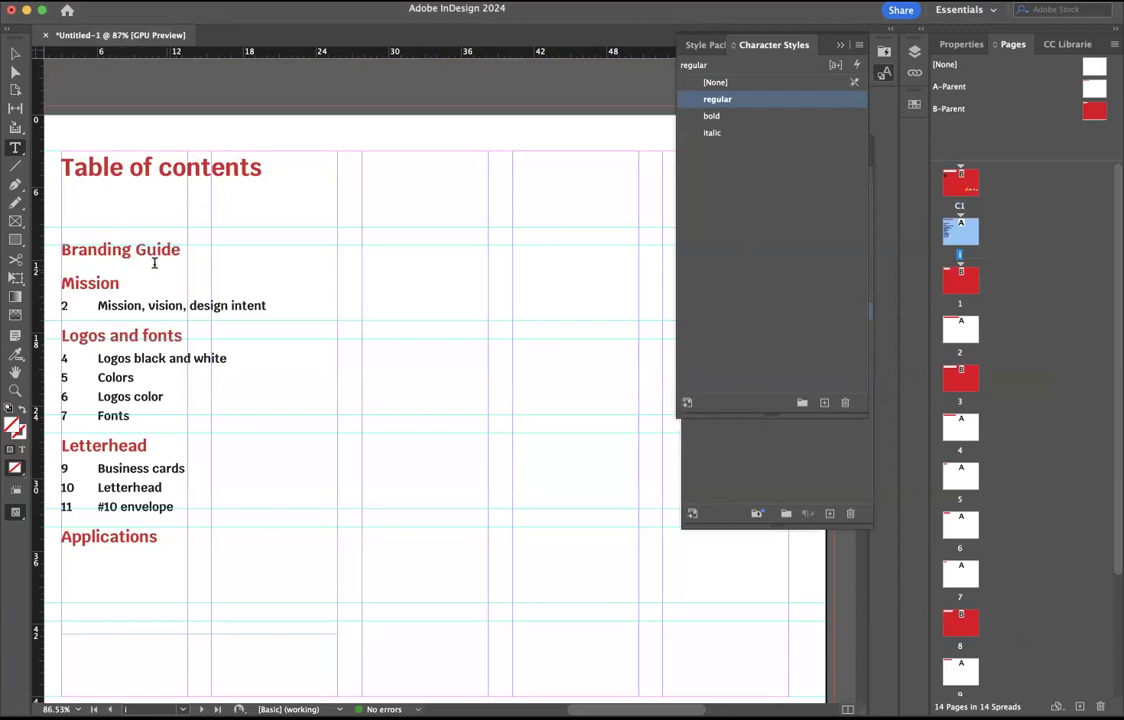
pyautogui.moveTo(61, 167); pyautogui.dragTo(208, 582)
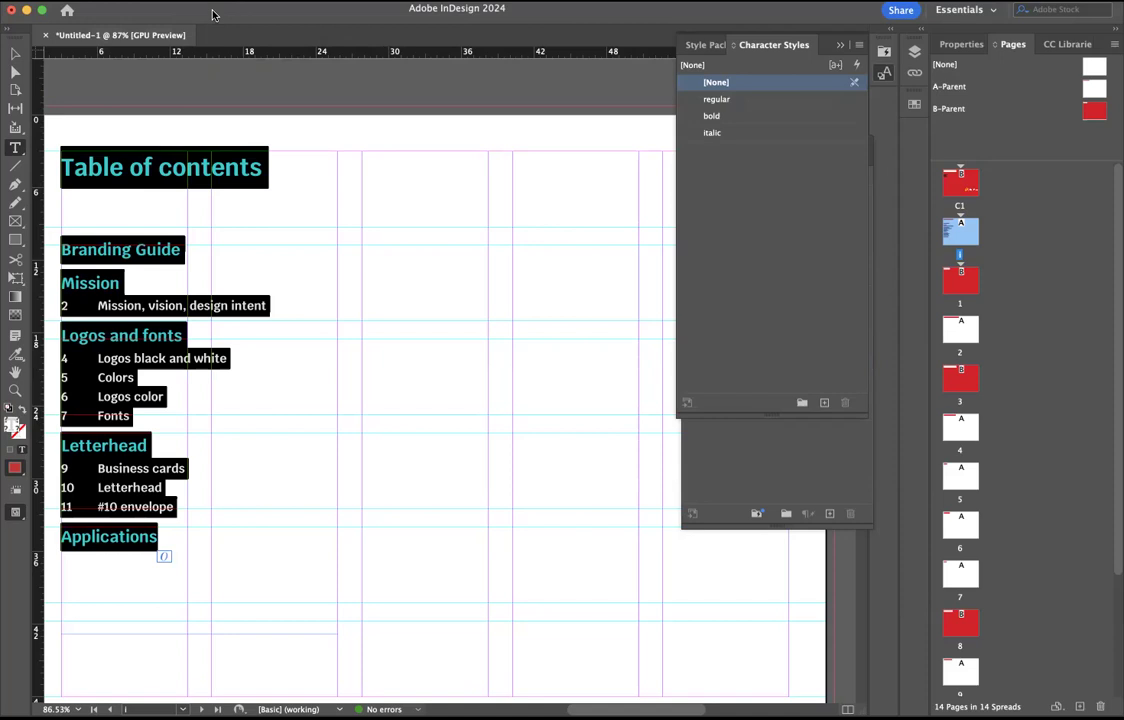
pyautogui.click(160, 12)
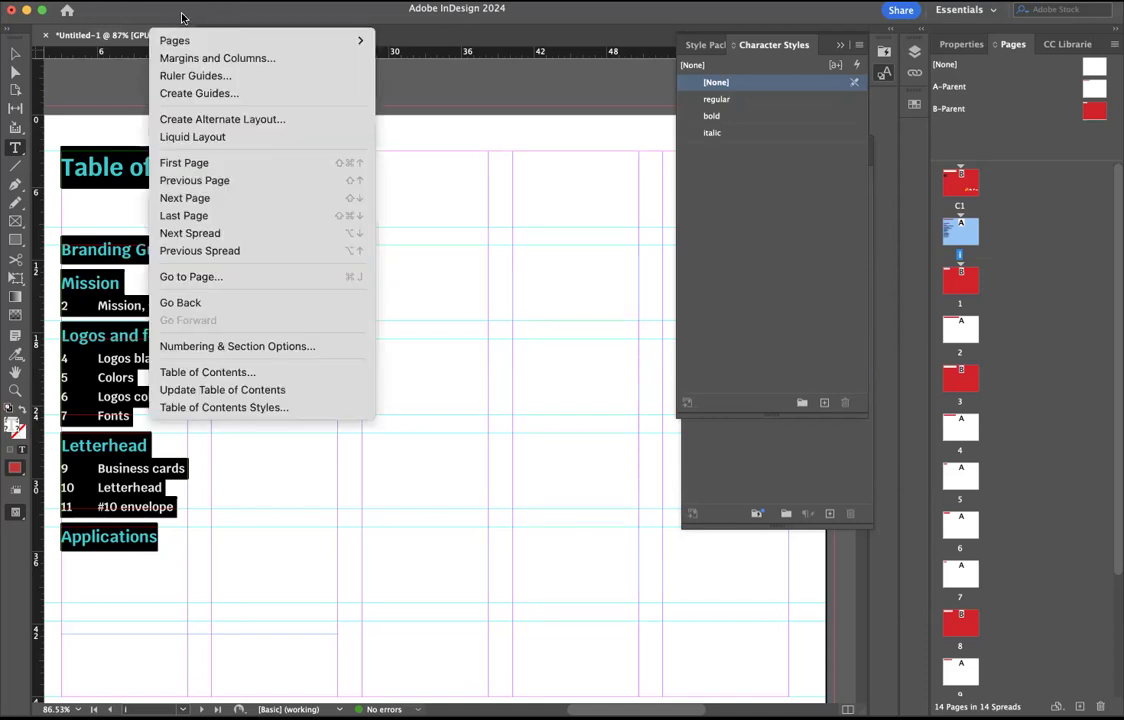
pyautogui.click(218, 372)
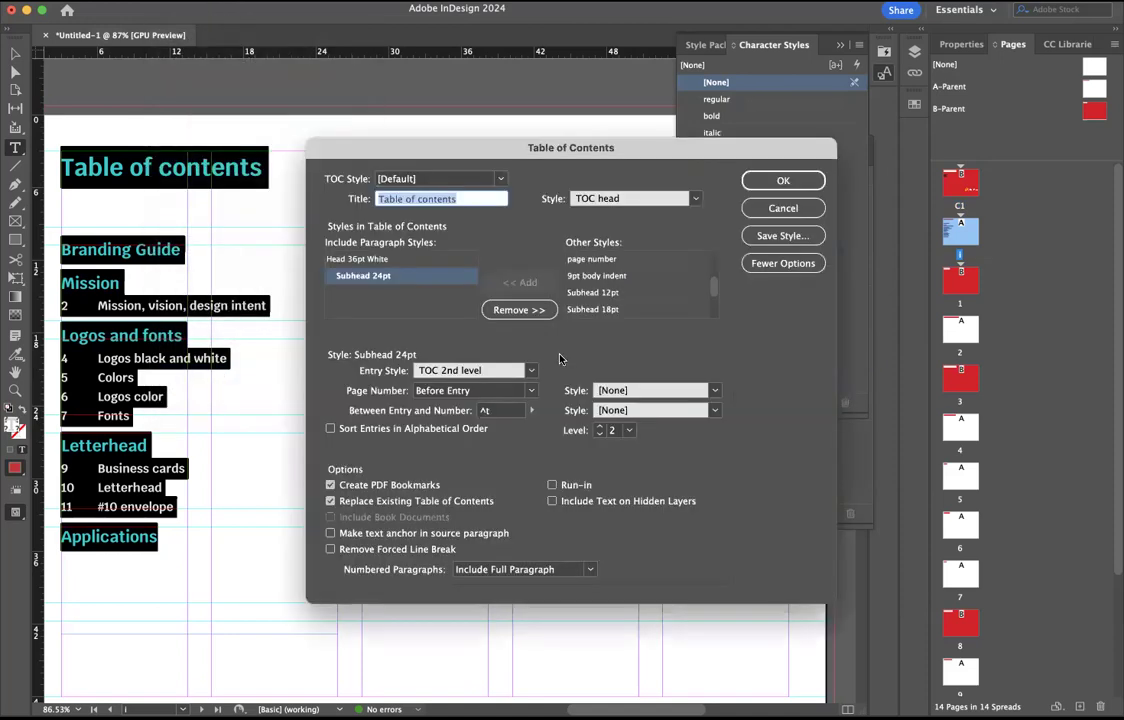
pyautogui.click(772, 189)
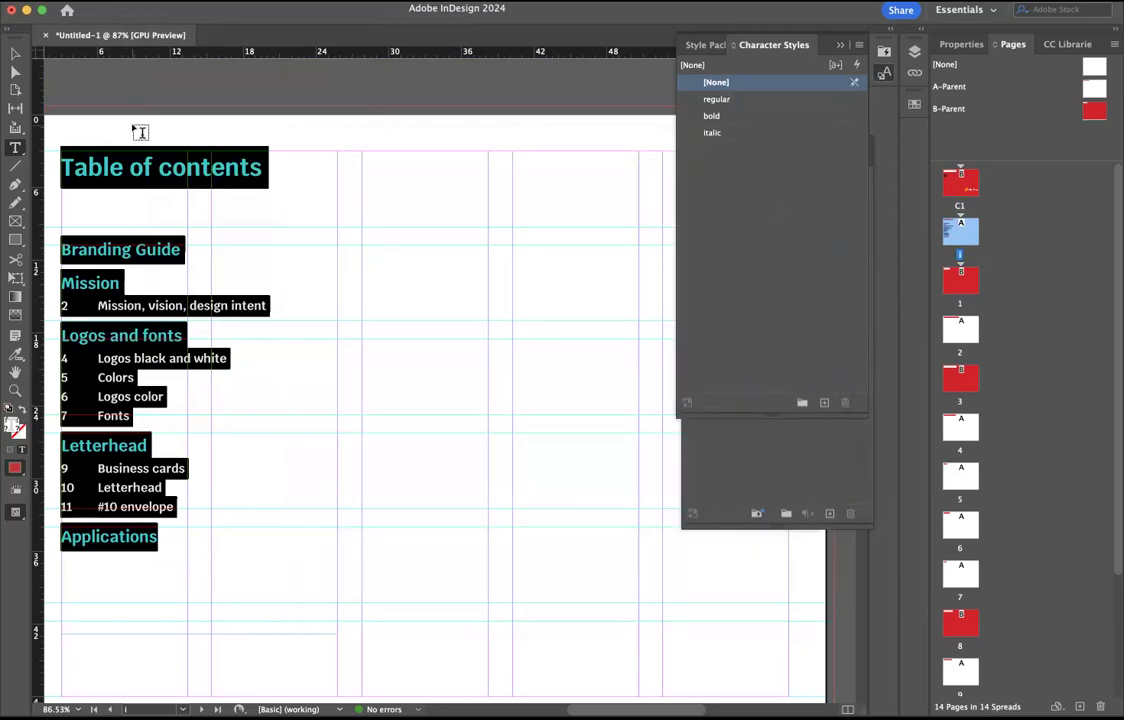
pyautogui.click(168, 14)
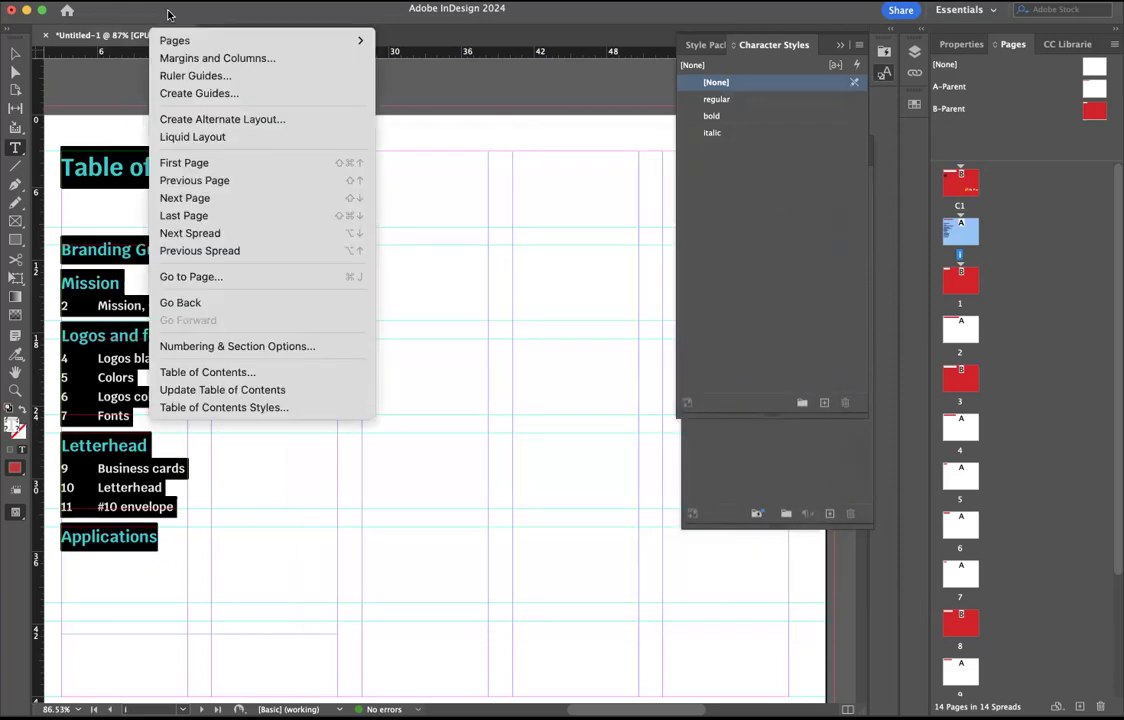
pyautogui.click(222, 390)
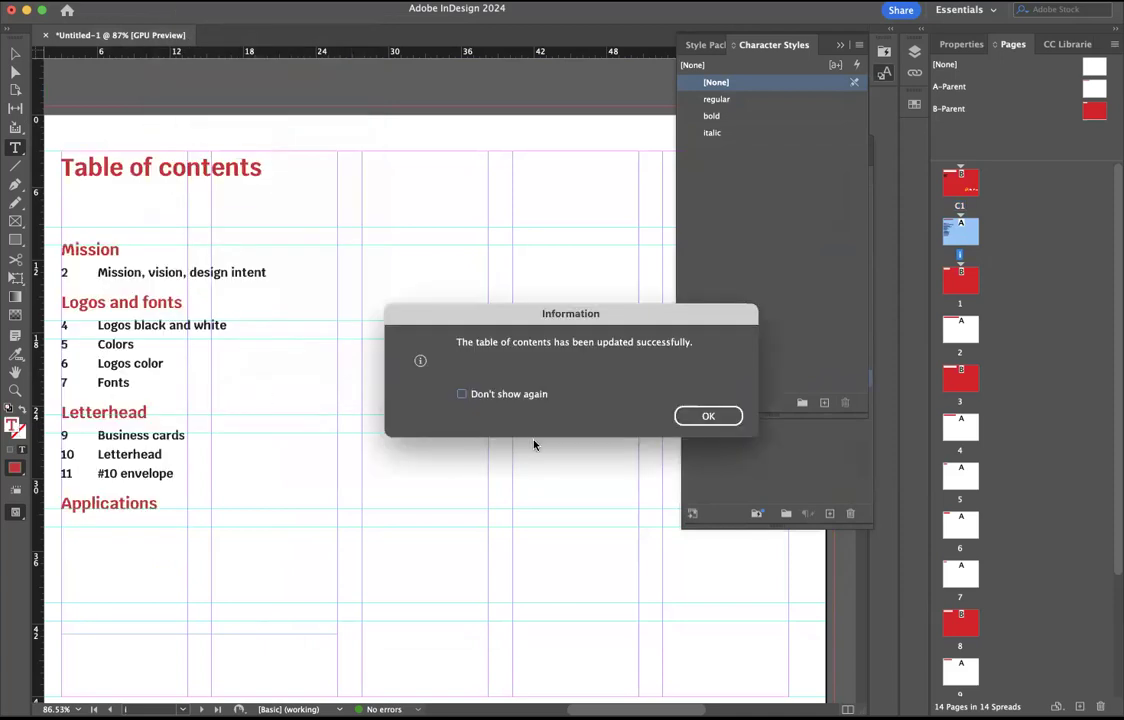
pyautogui.click(692, 417)
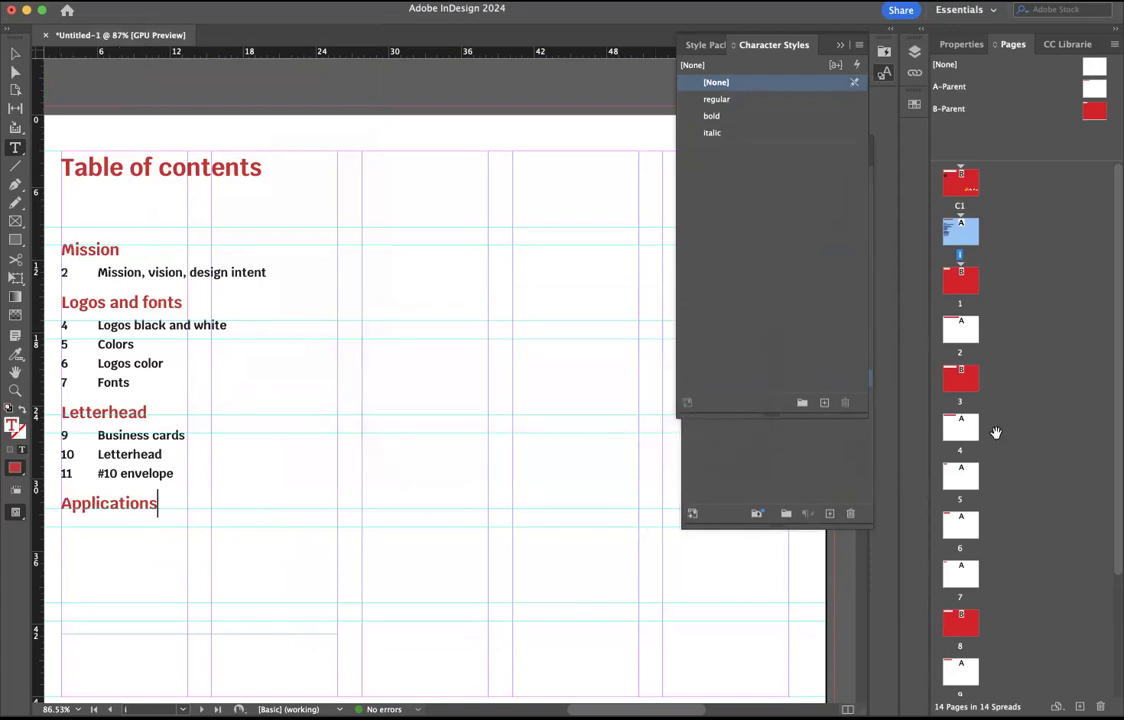
# - Add a page based on A-Parent after page 12 and replace its heading with "V-neck t-shirt"
pyautogui.scroll(-3, 996, 432)
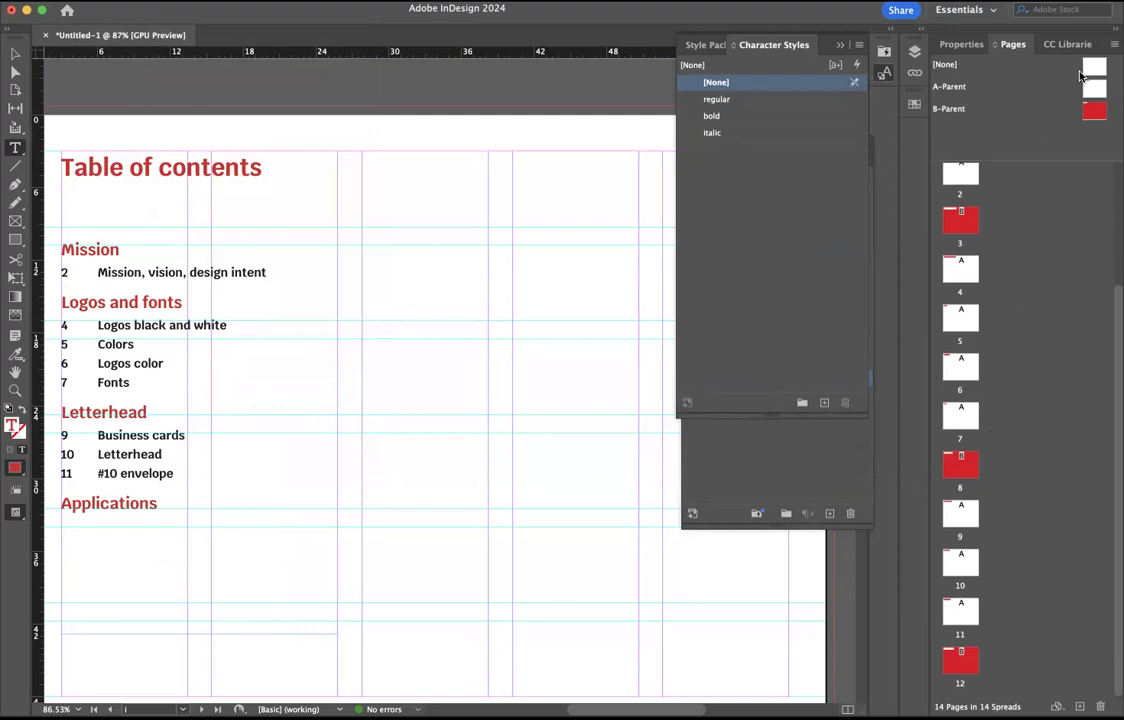
pyautogui.moveTo(1093, 89); pyautogui.dragTo(984, 666)
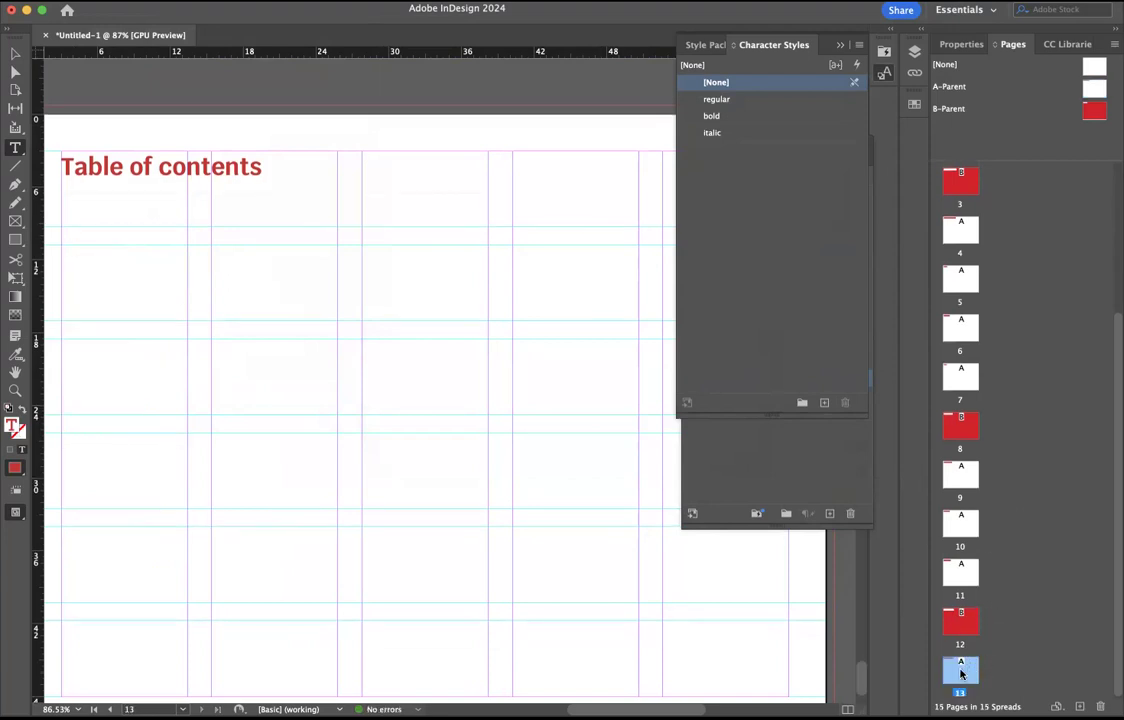
pyautogui.doubleClick(960, 671)
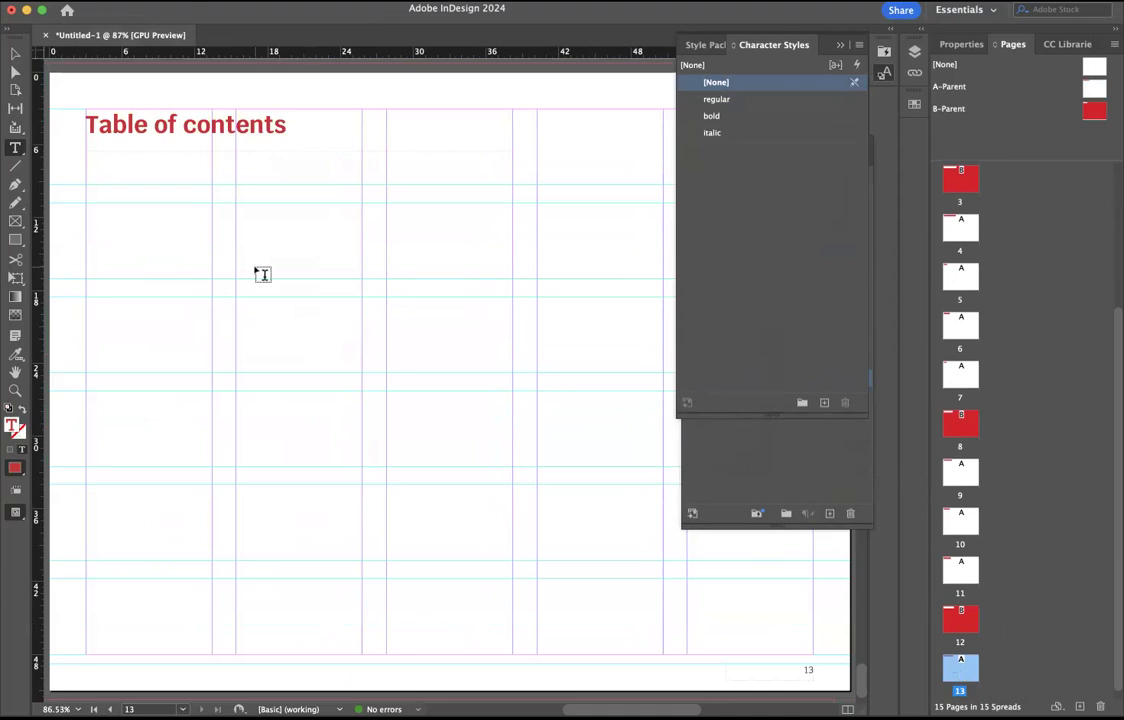
pyautogui.click(233, 124)
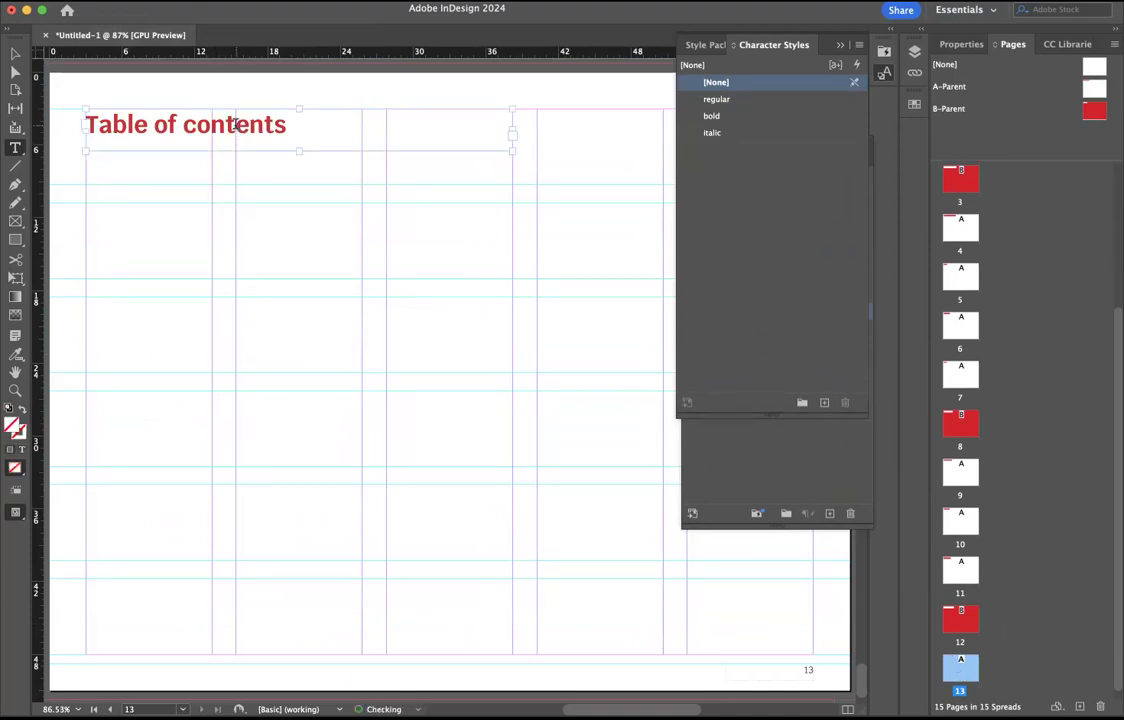
pyautogui.moveTo(290, 122); pyautogui.dragTo(84, 96)
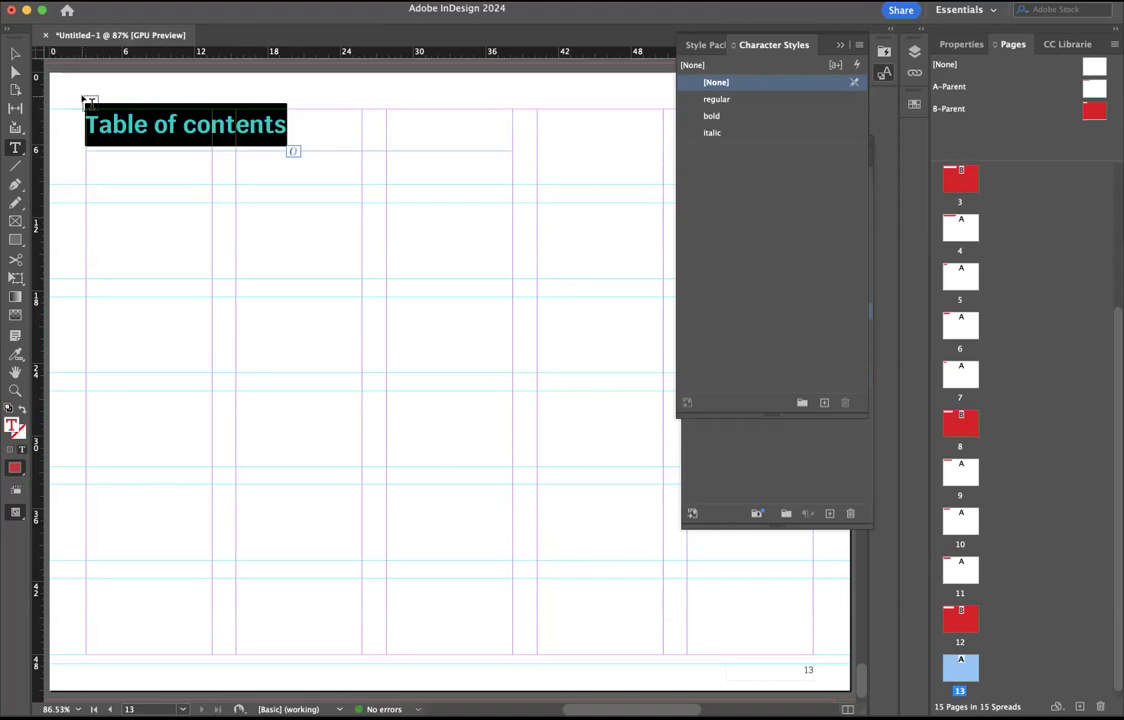
pyautogui.write('V-neck t-shirt')
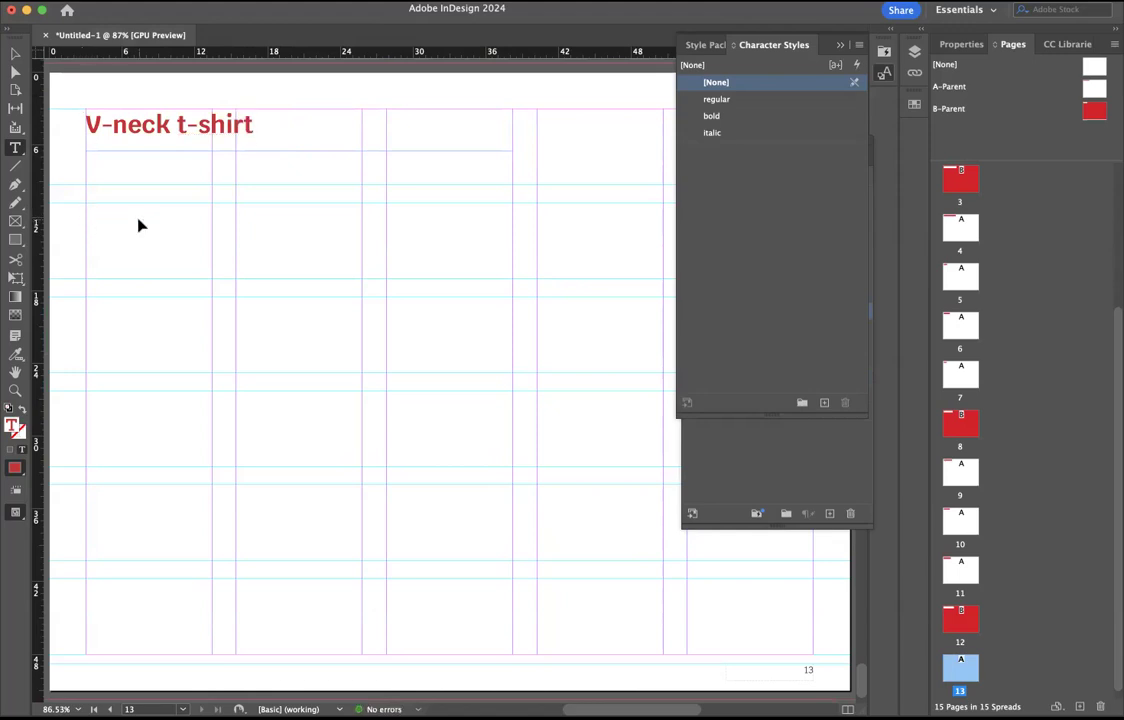
# - Save the document as Branding Guide Demo.indd in the SiCasaLogos folder, in InDesign 2024 document format
pyautogui.press('super+s')
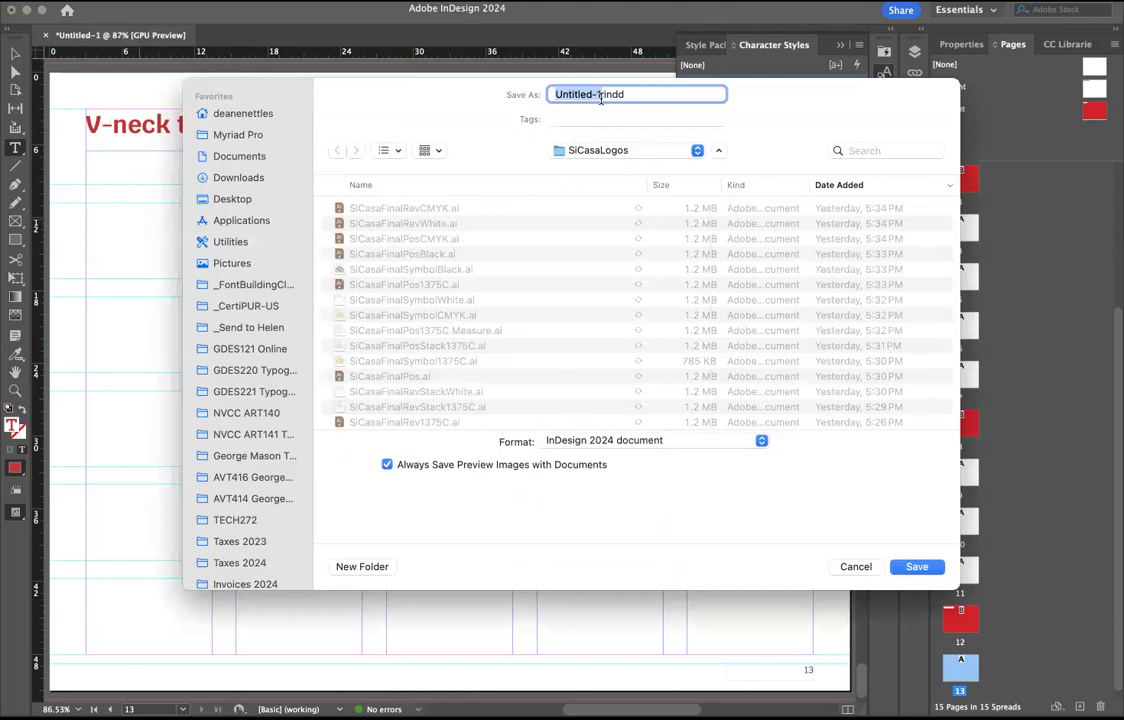
pyautogui.write('Branding Suide Demo')
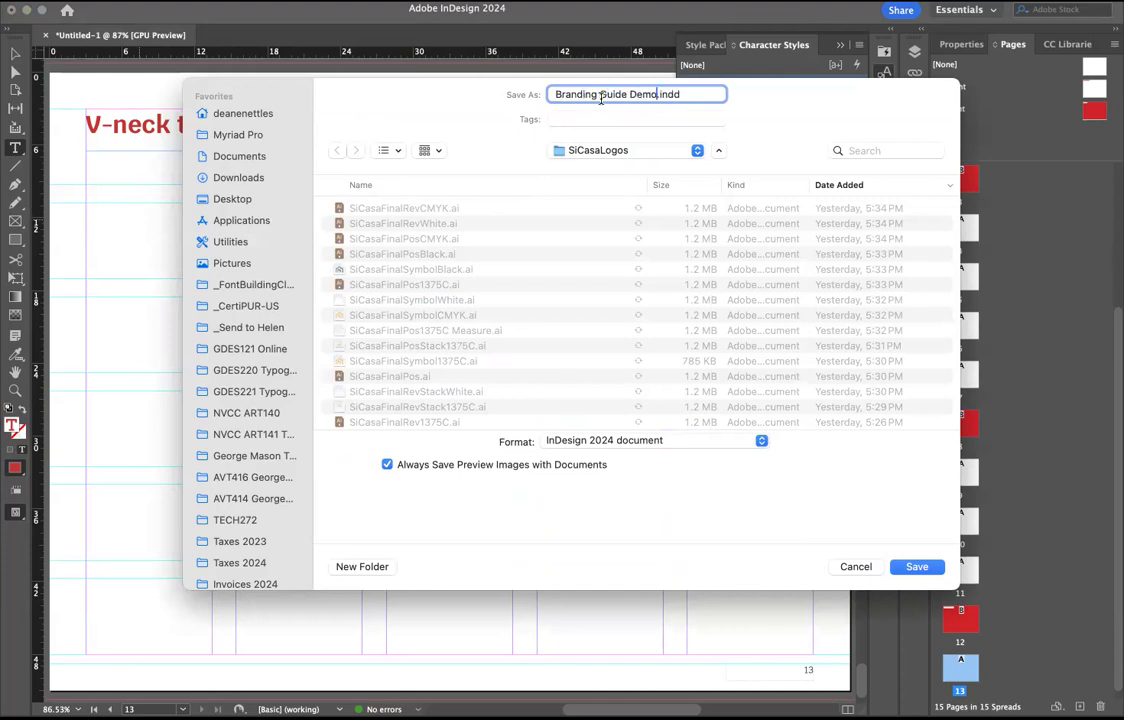
pyautogui.click(916, 567)
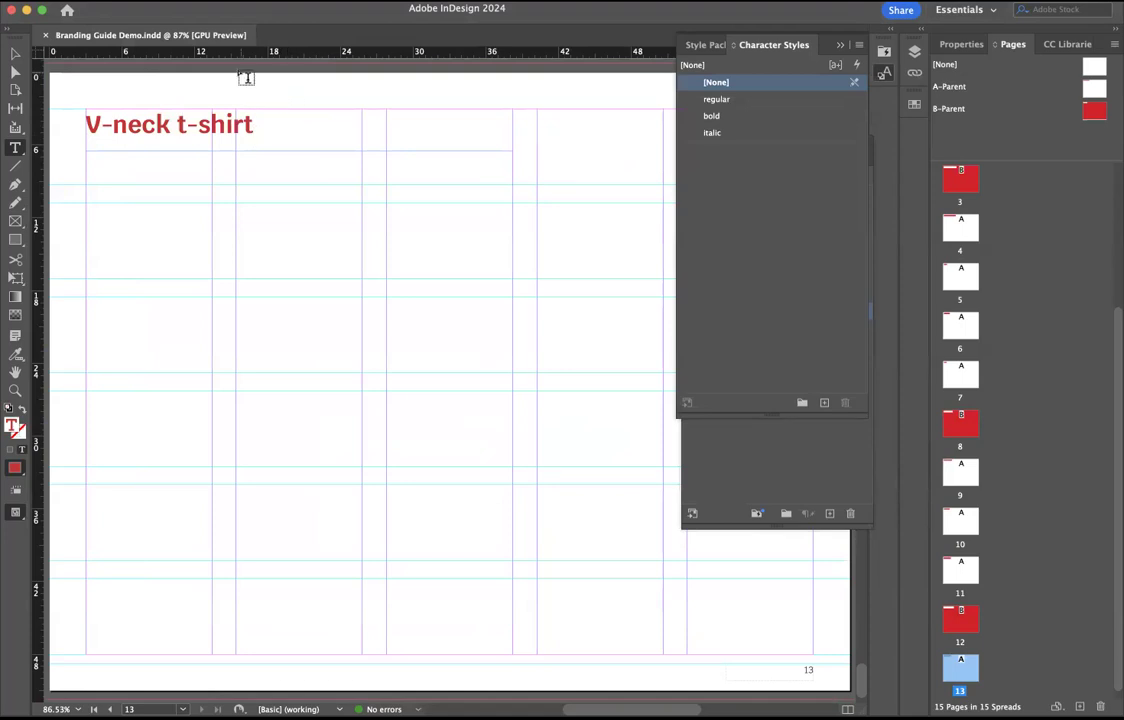
# - Return to page i, select the whole contents list and update it to include the V-neck t-shirt page
pyautogui.click(956, 234)
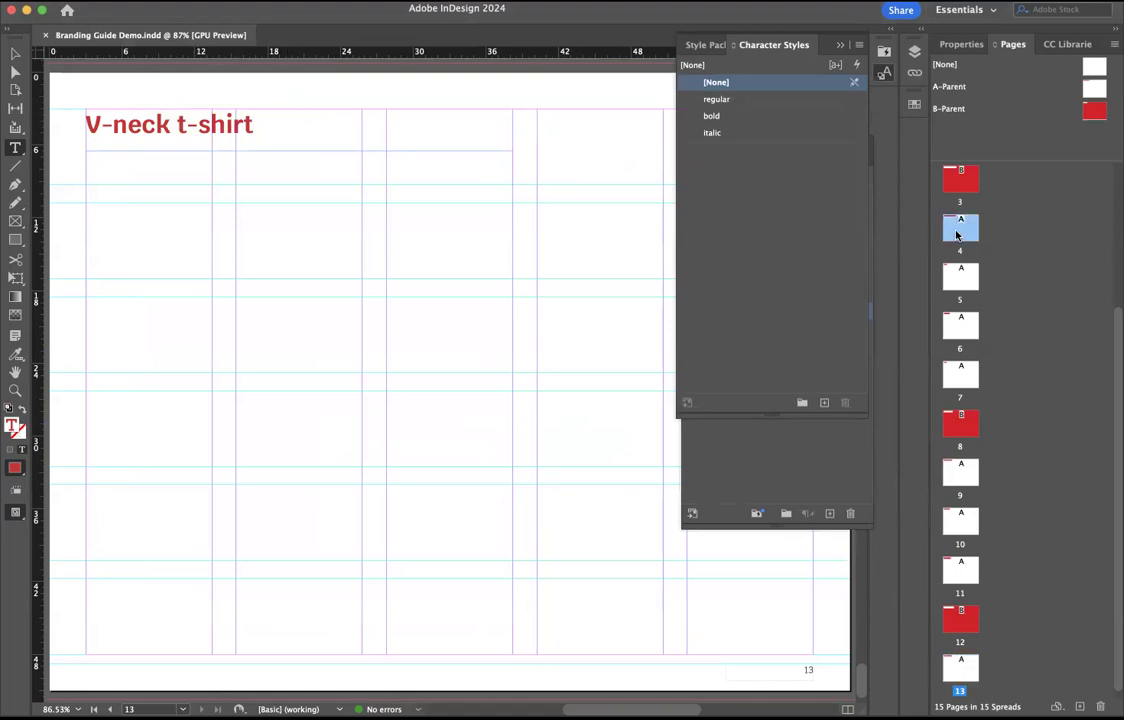
pyautogui.doubleClick(956, 234)
pyautogui.scroll(3, 957, 230)
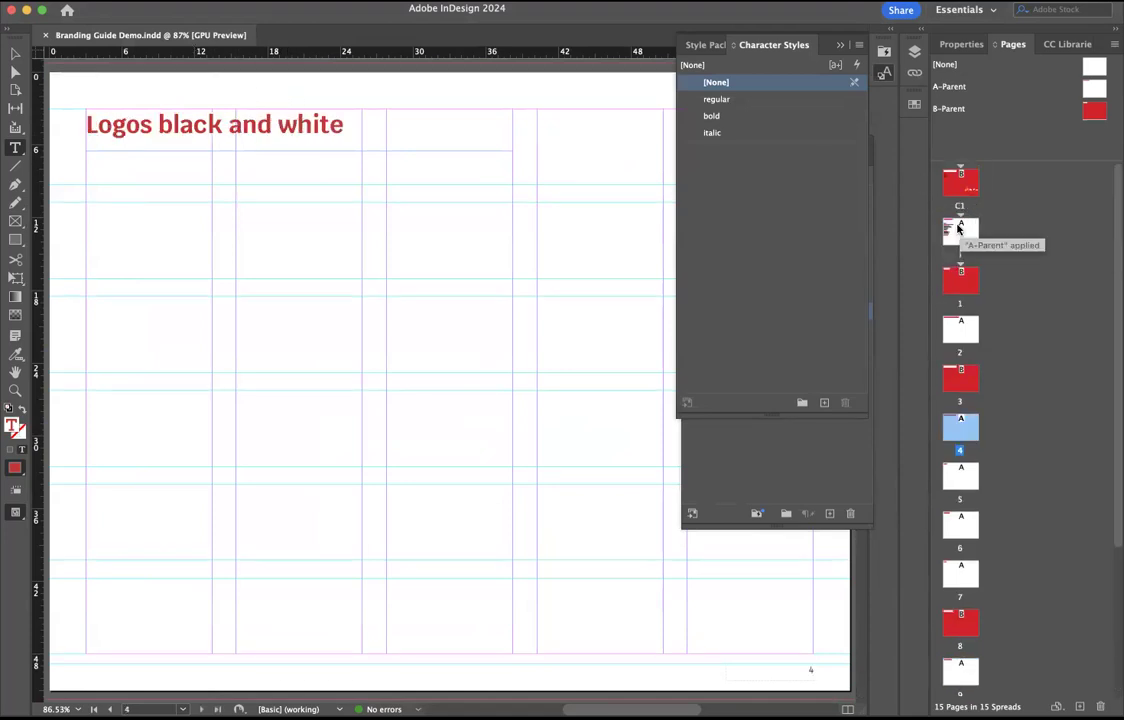
pyautogui.doubleClick(958, 228)
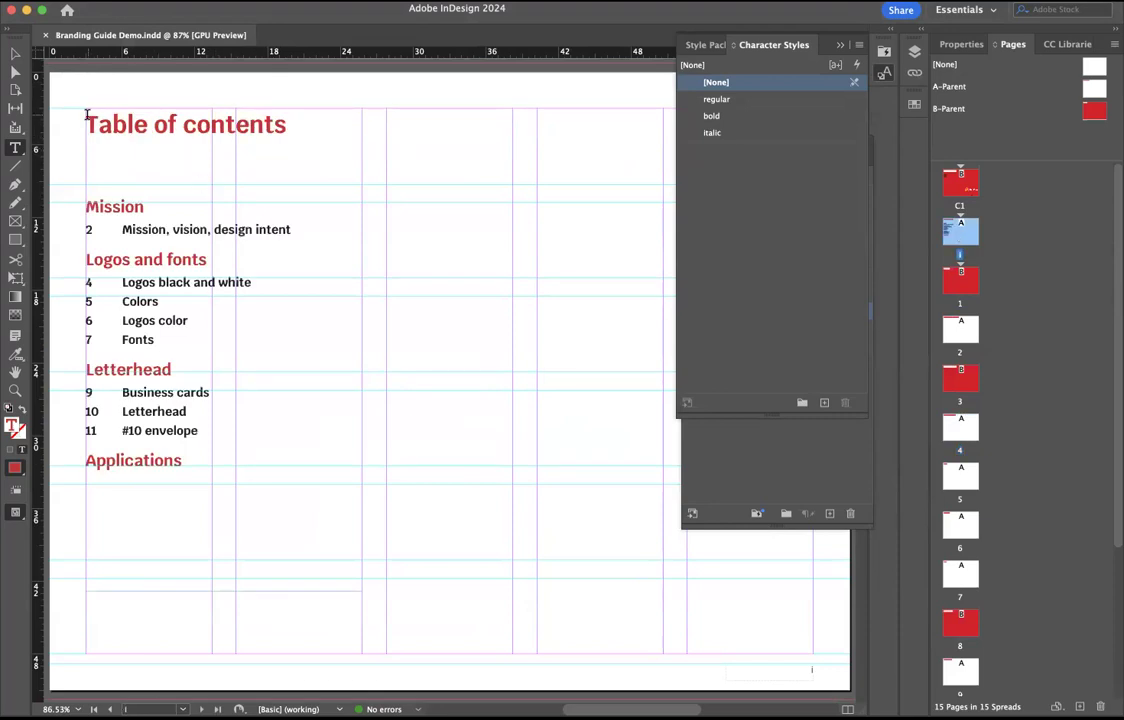
pyautogui.moveTo(88, 120); pyautogui.dragTo(284, 462)
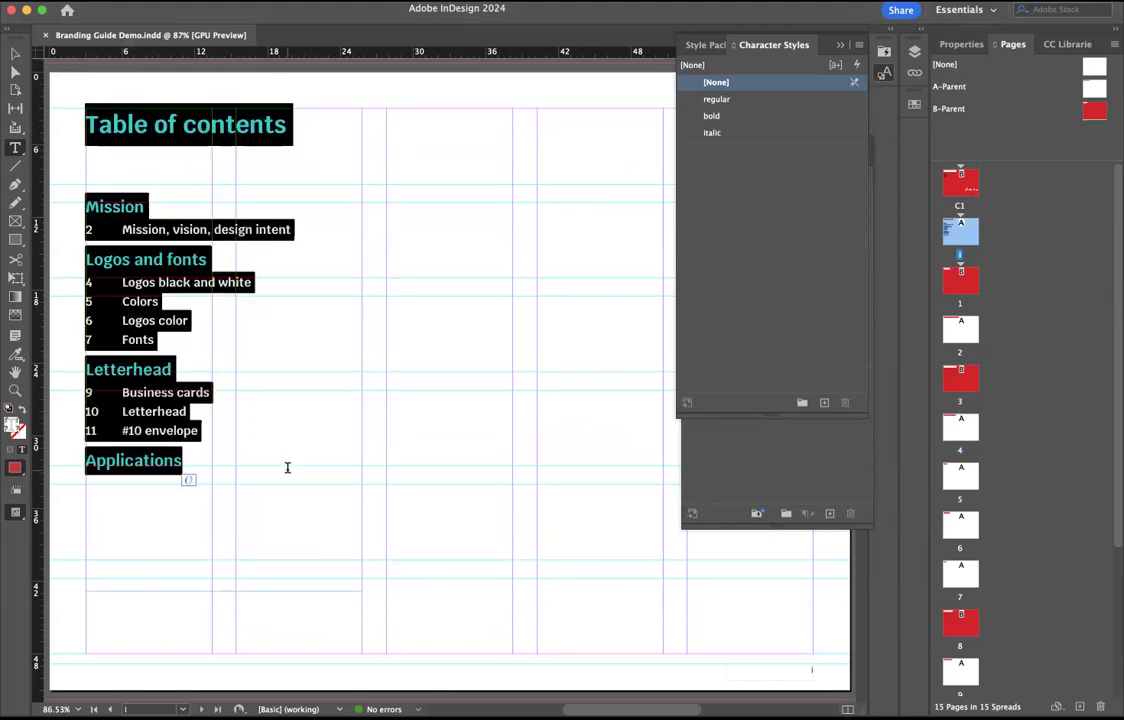
pyautogui.click(178, 20)
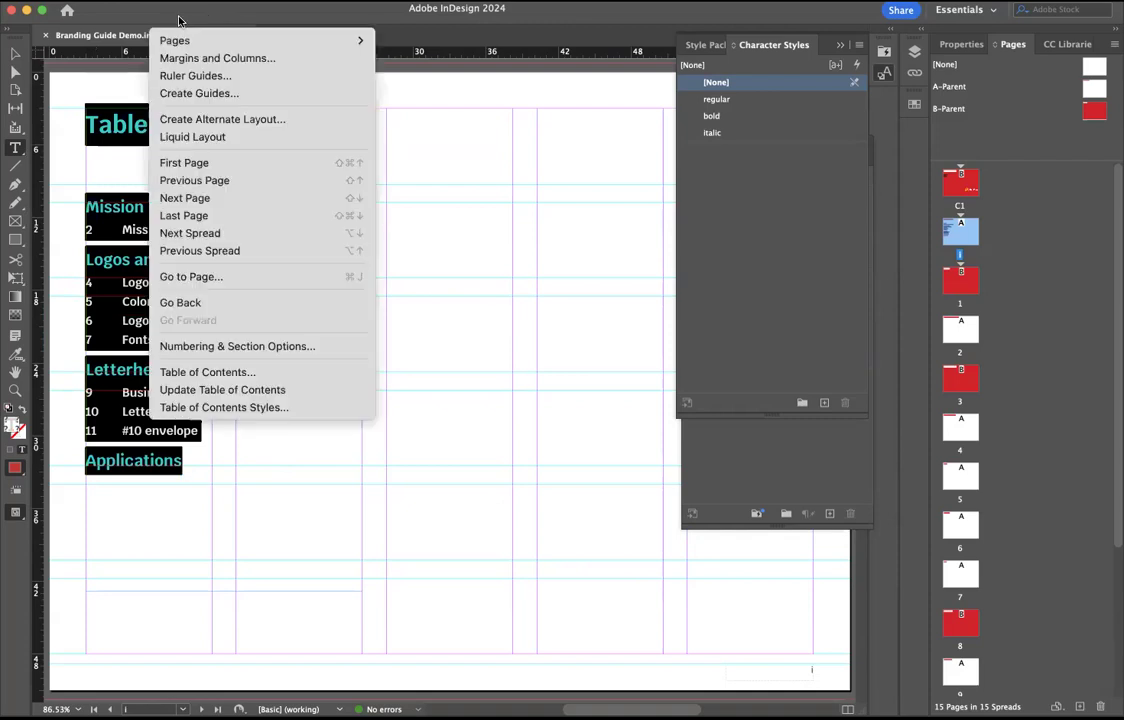
pyautogui.click(210, 389)
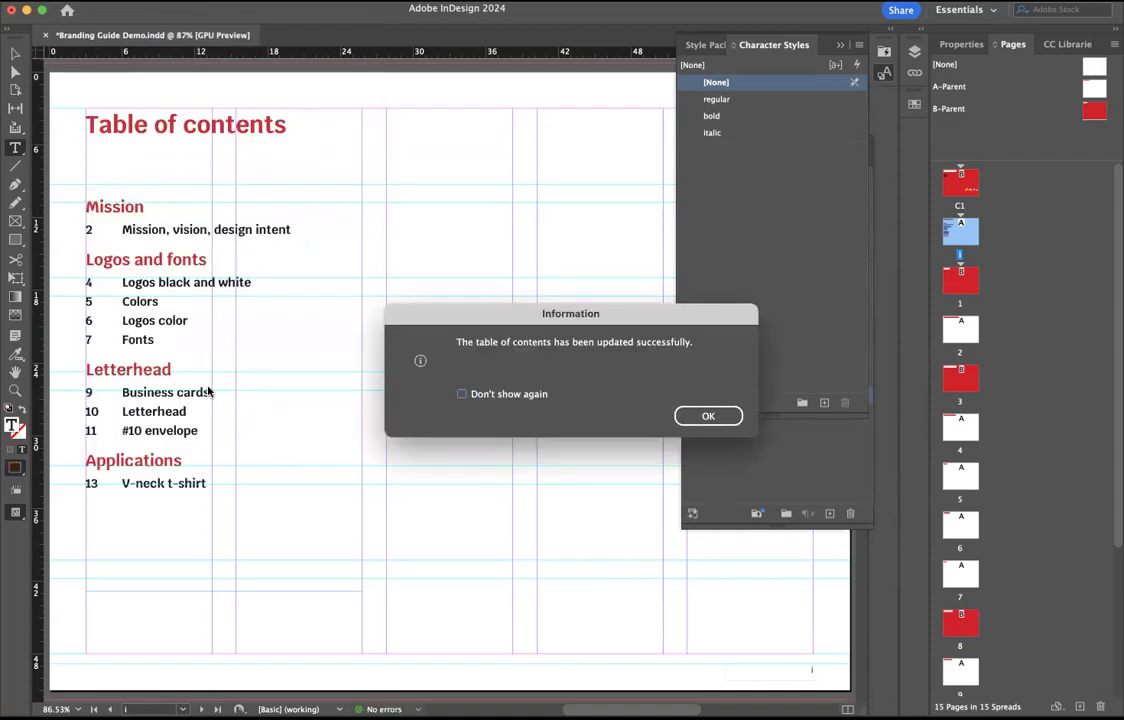
pyautogui.click(708, 415)
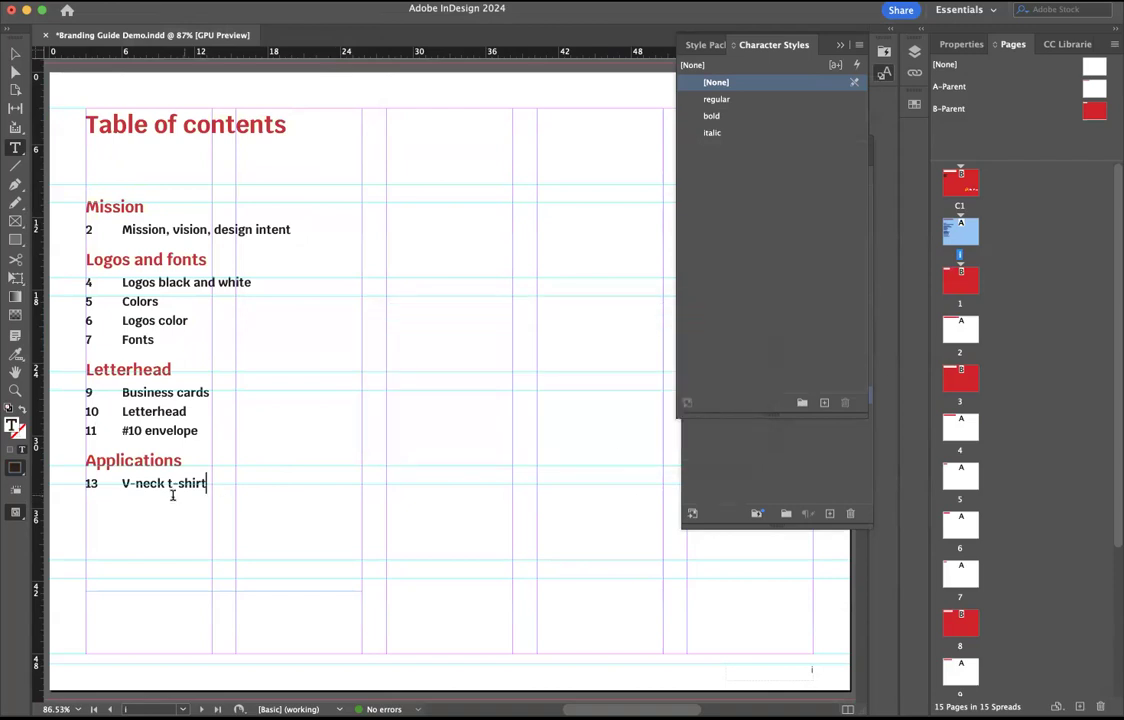